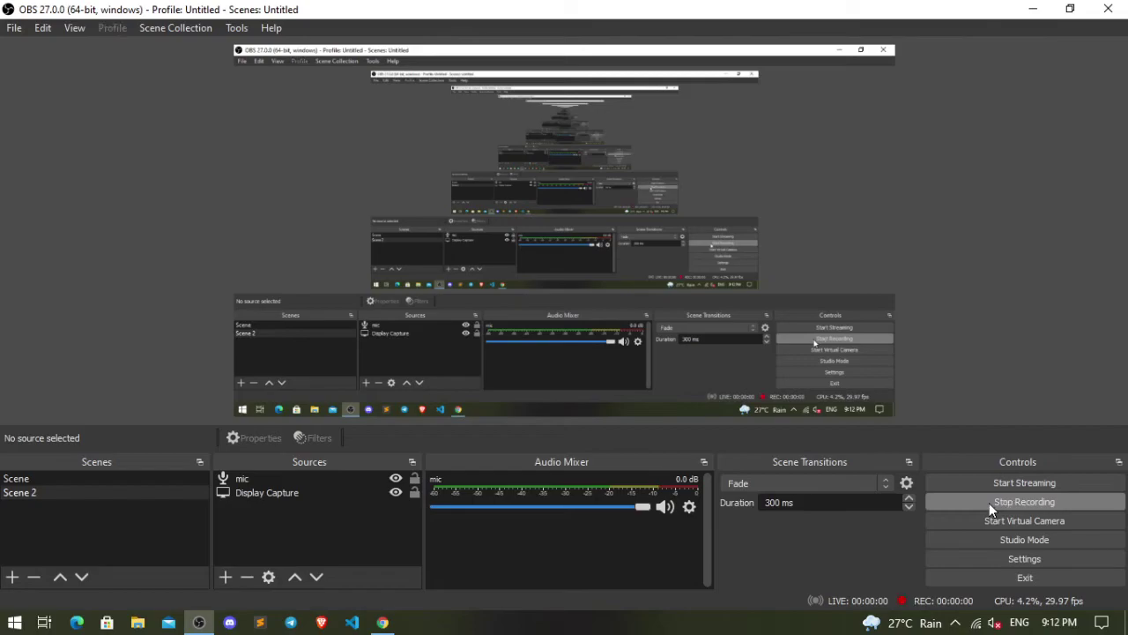
Start the screen recording and scroll through the Cloud KMS lab page to start the lab.
click(1023, 9)
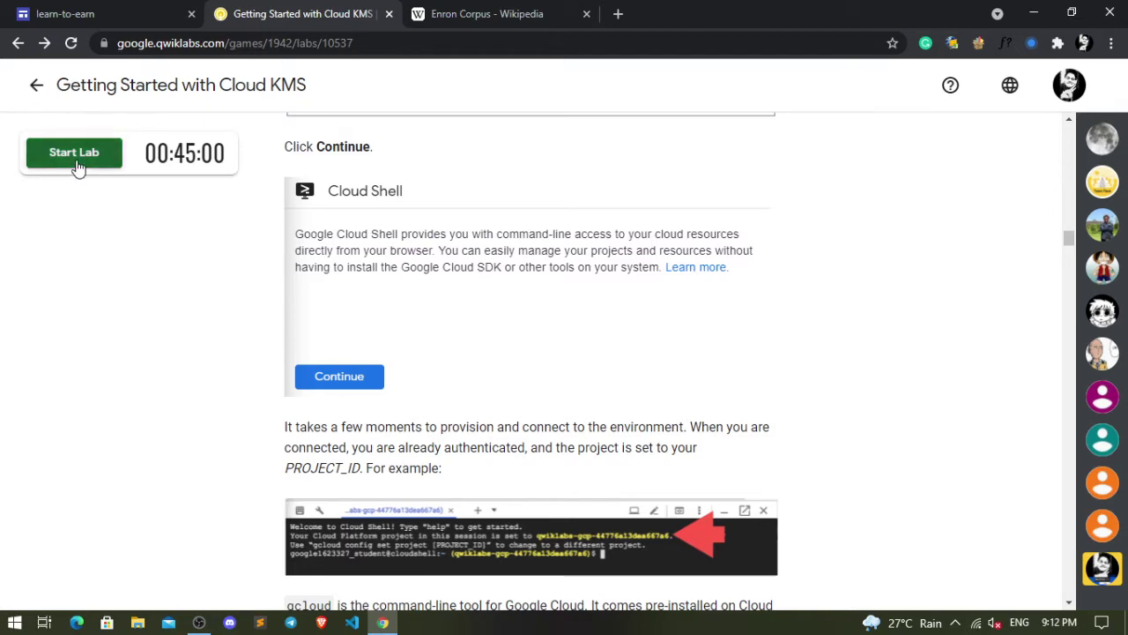
scroll(620, 249, up, 3)
scroll(620, 251, down, 5)
scroll(619, 251, down, 1)
scroll(619, 249, down, 6)
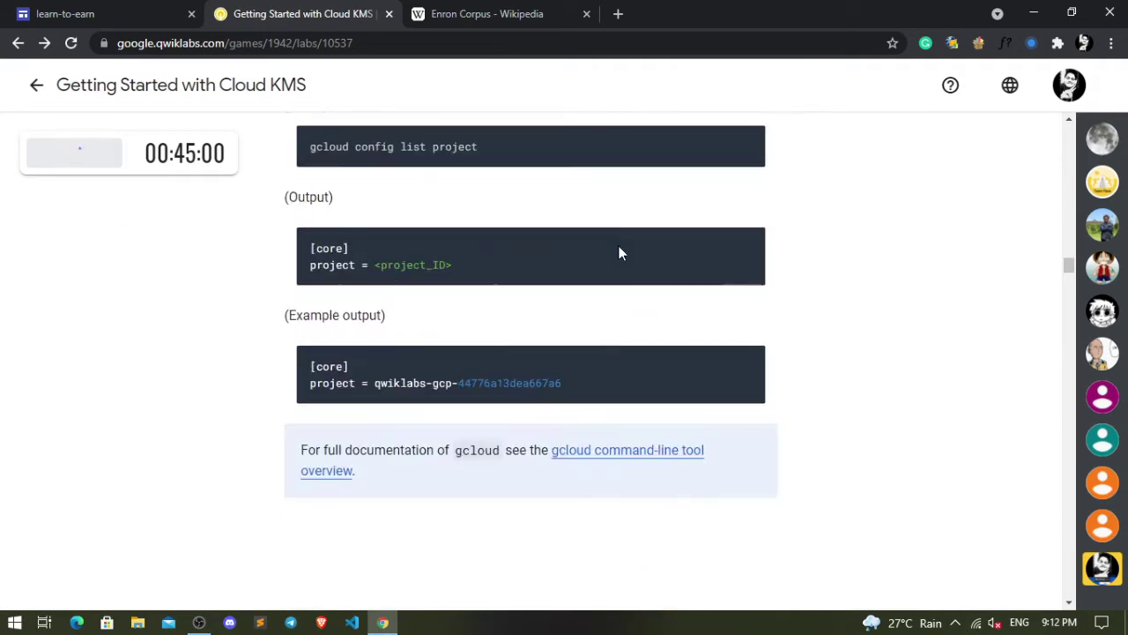
scroll(620, 248, down, 4)
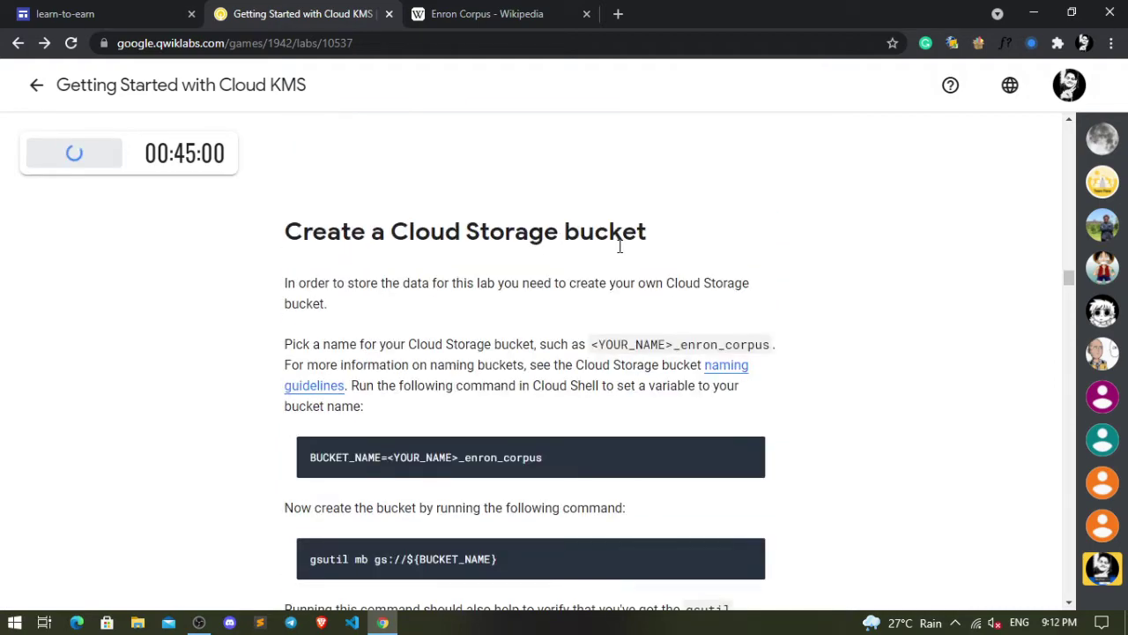
scroll(619, 250, up, 3)
scroll(619, 252, up, 4)
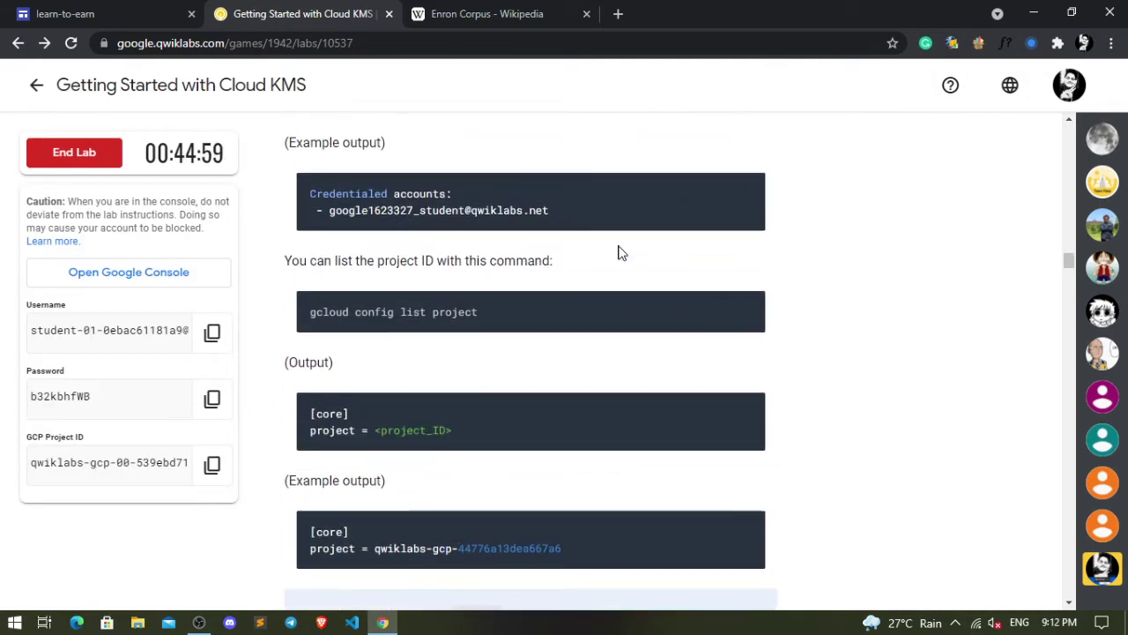
scroll(620, 253, up, 3)
scroll(619, 253, up, 4)
scroll(619, 253, down, 1)
scroll(620, 253, down, 2)
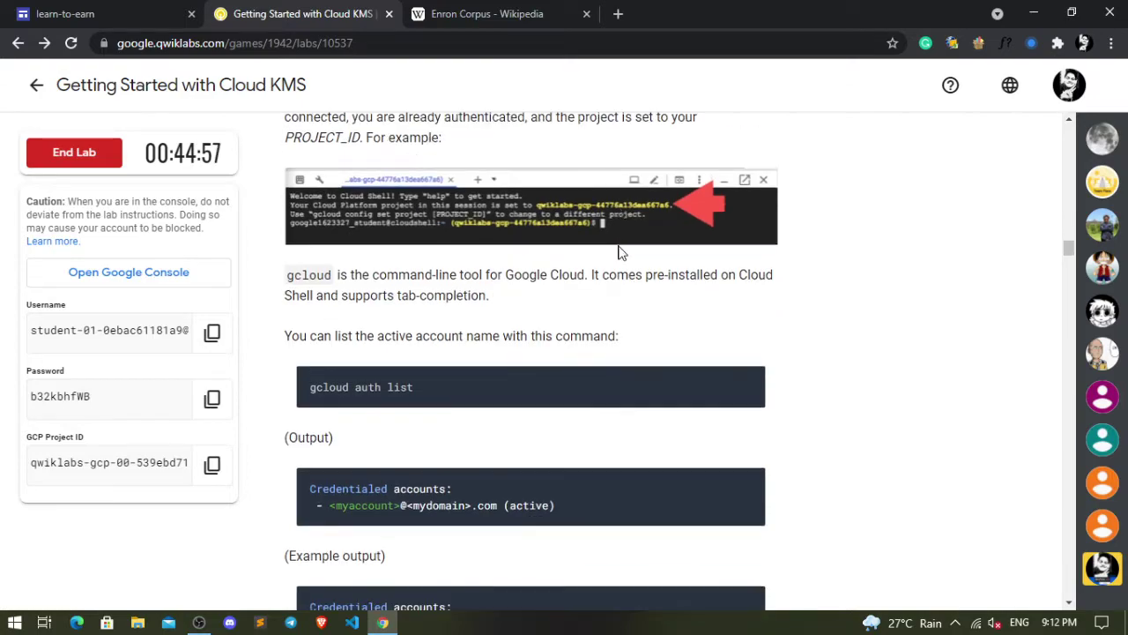
Open the lab console in an incognito window, copy the lab password and close the Enron Corpus tab.
right_click(143, 274)
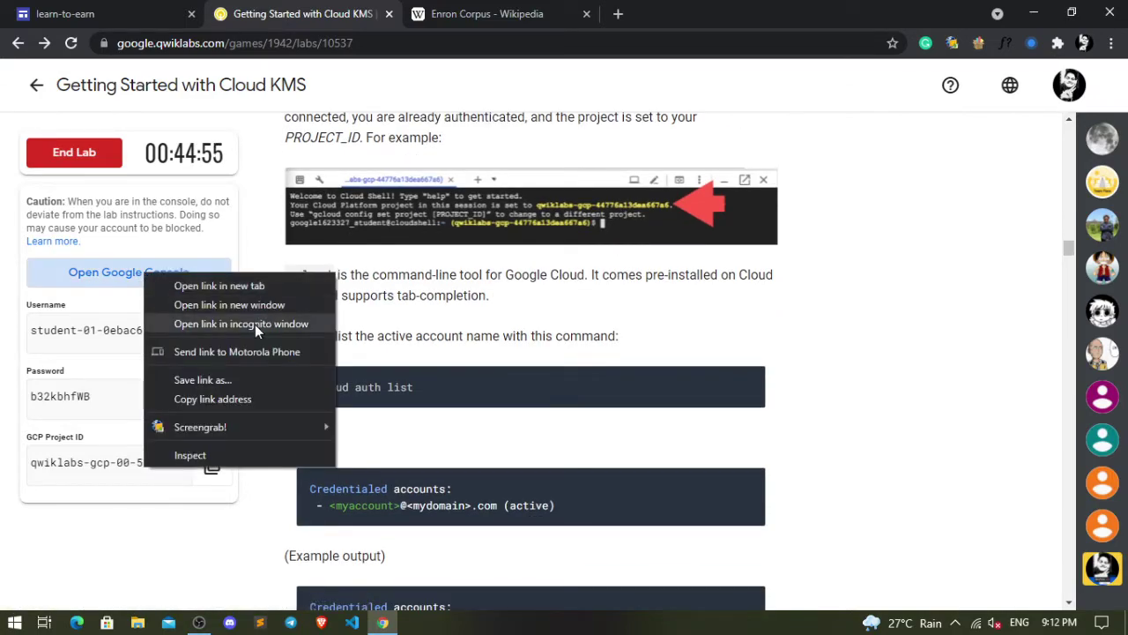
click(255, 325)
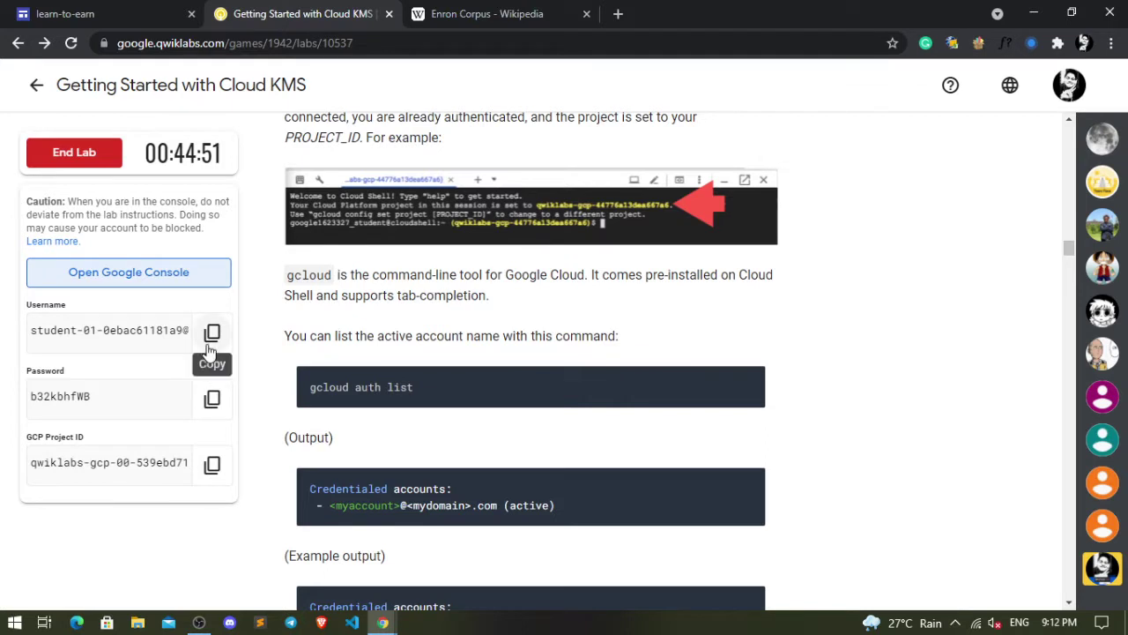
click(214, 402)
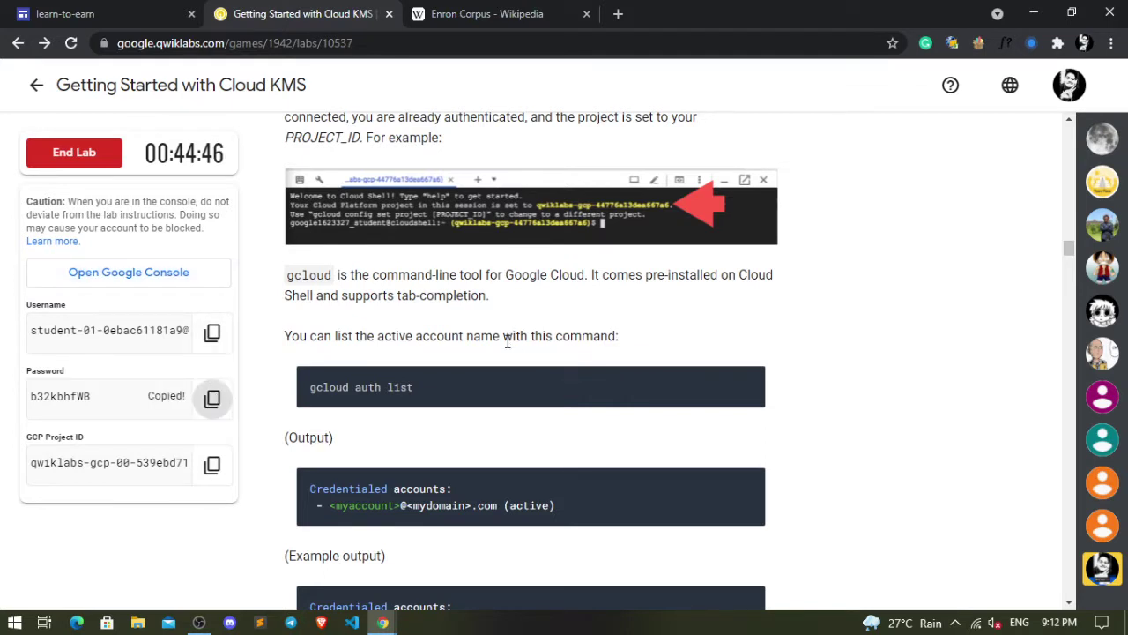
scroll(510, 342, down, 1)
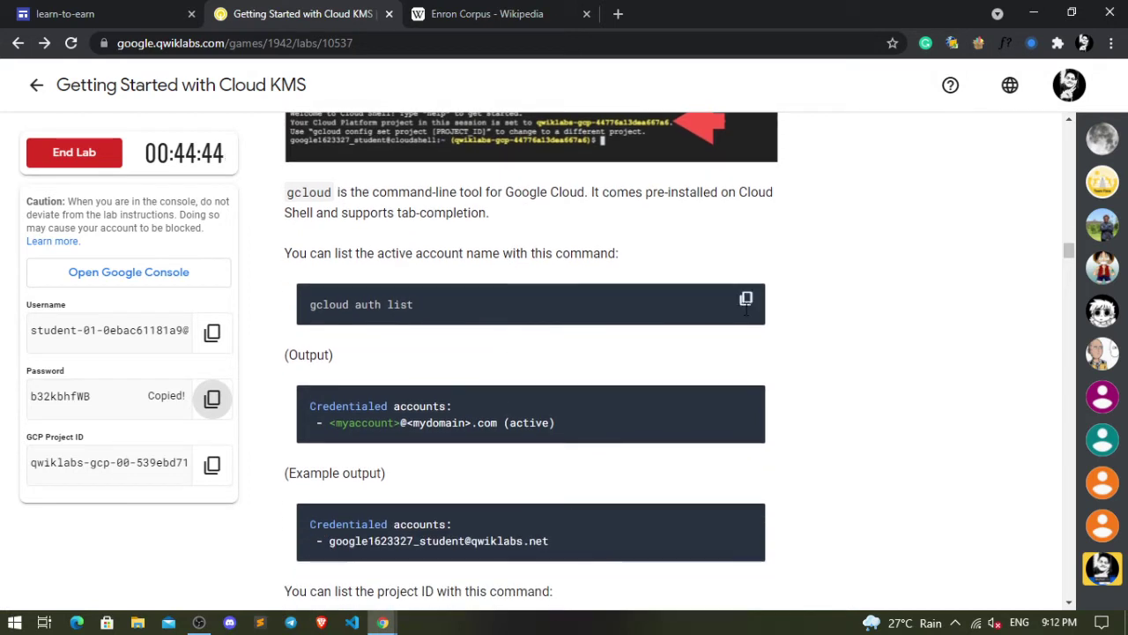
click(746, 302)
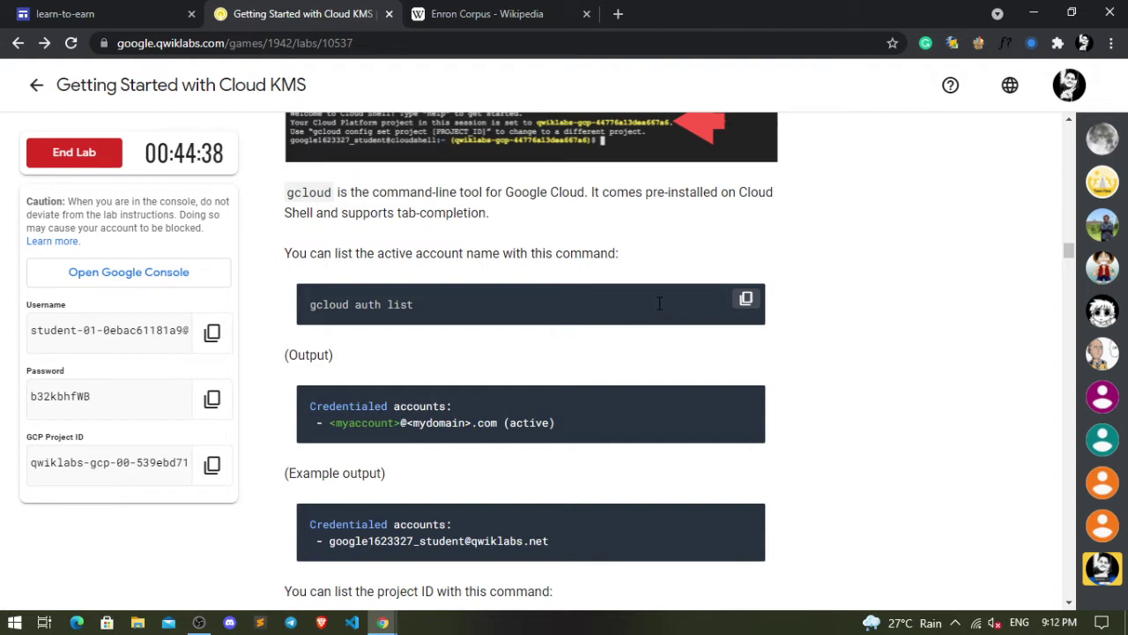
click(586, 13)
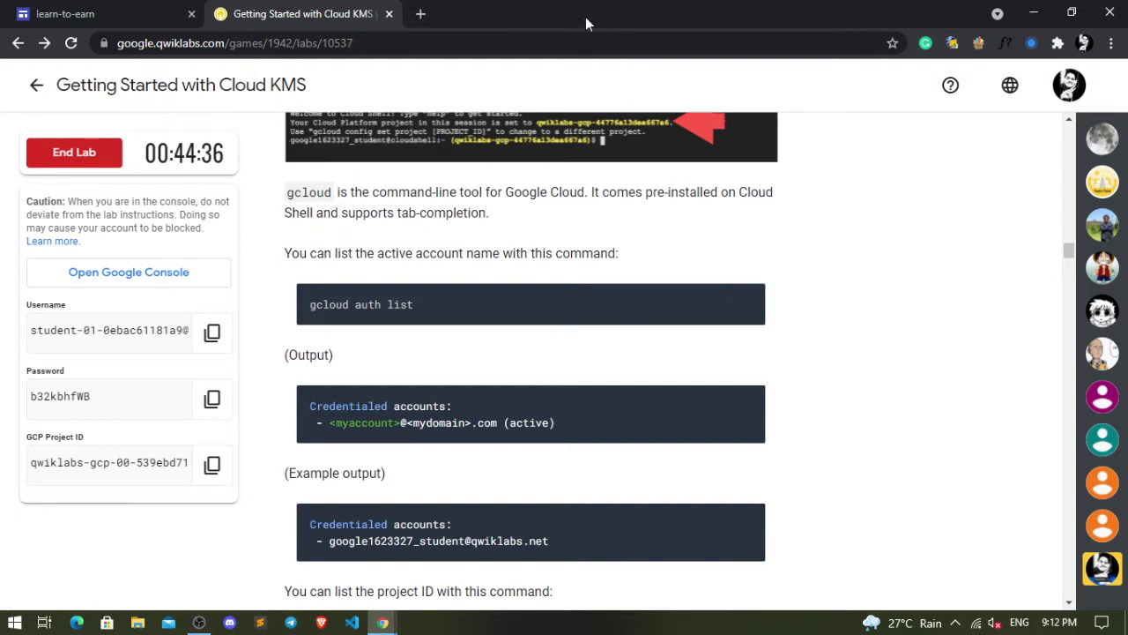
Submit the student username, then paste and submit a password on the sign-in page.
click(461, 560)
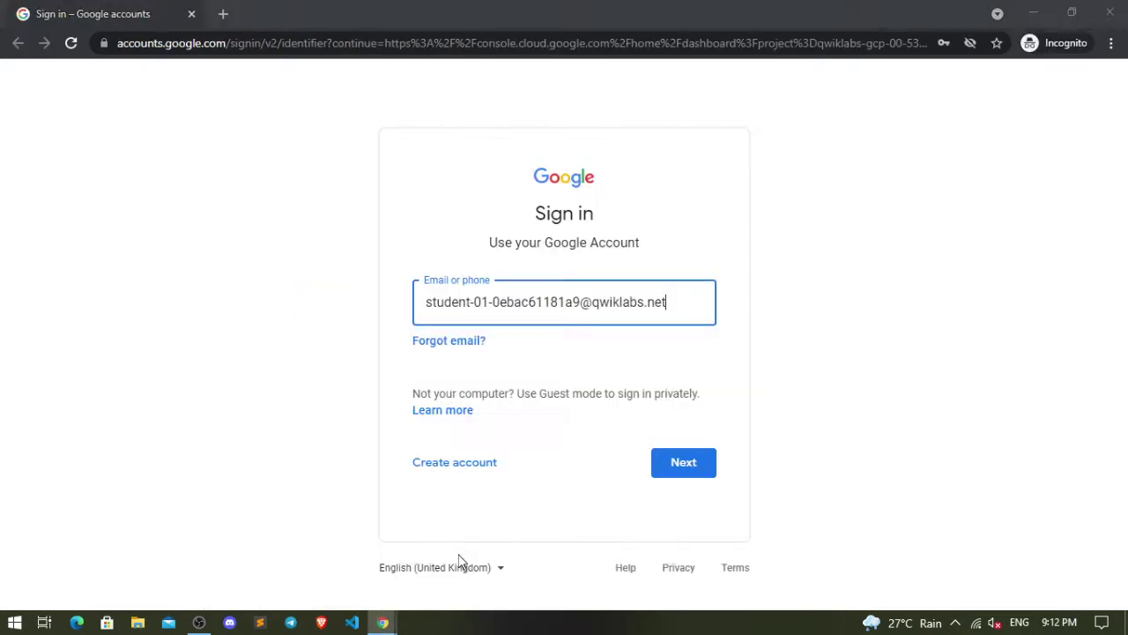
click(684, 469)
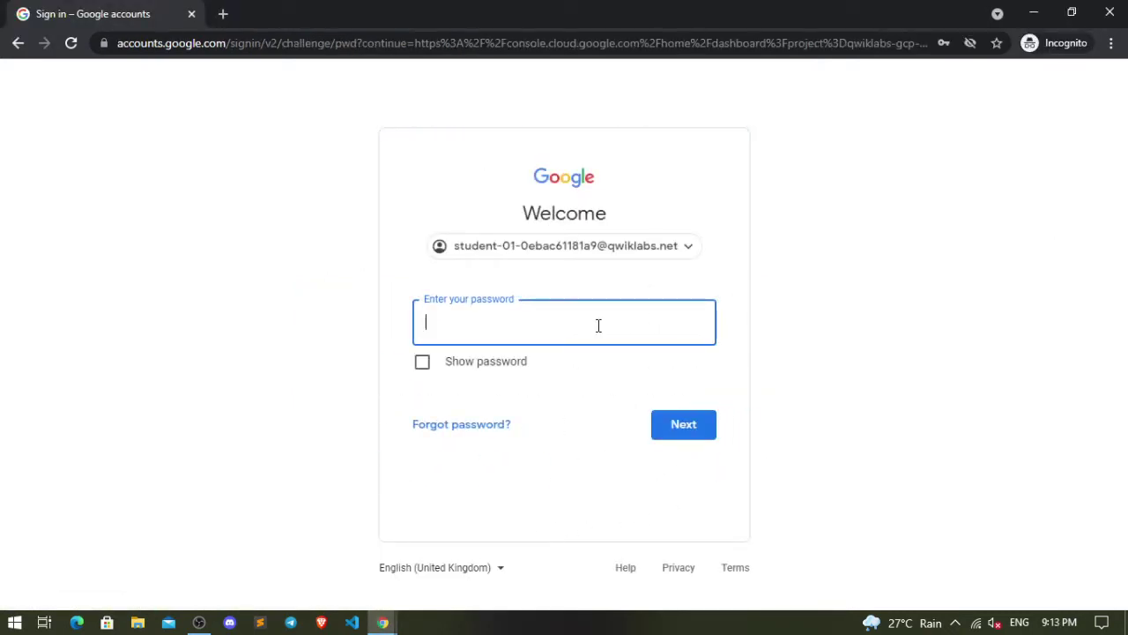
click(603, 314)
key(ctrl+v)
click(673, 420)
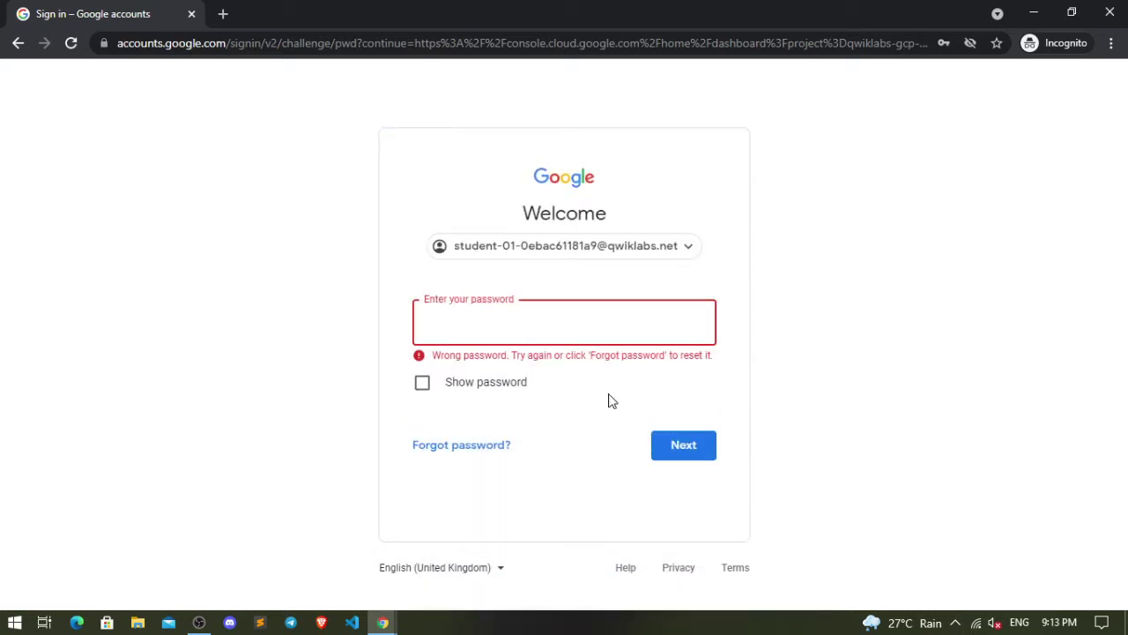
Re-copy the lab password from Qwiklabs and sign in with it.
key(alt+Tab)
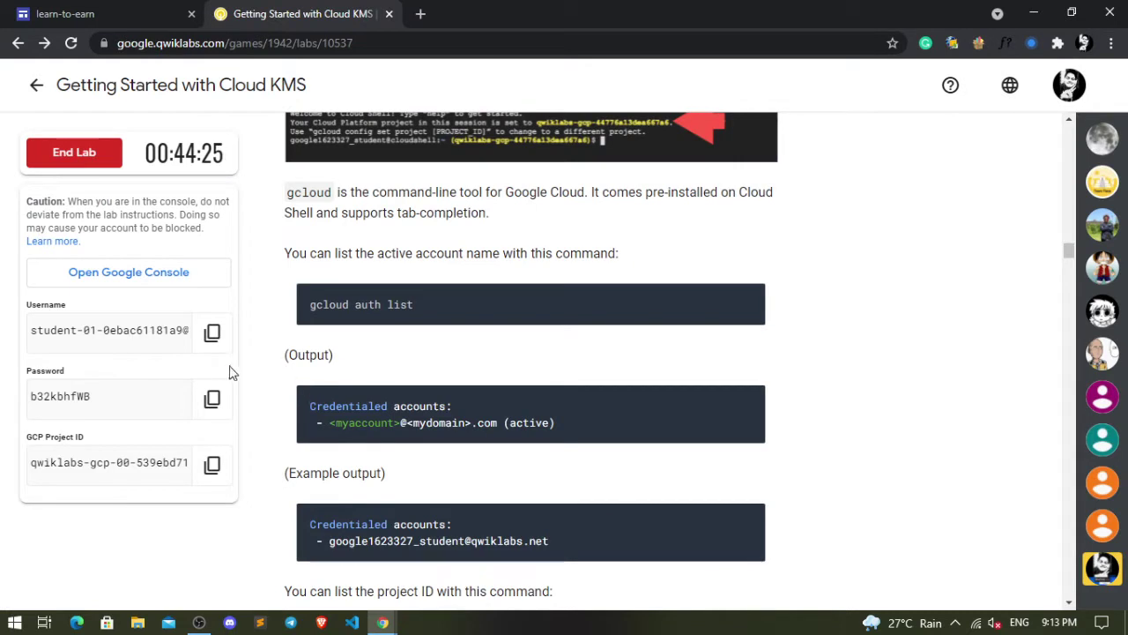
click(212, 407)
key(alt+Tab)
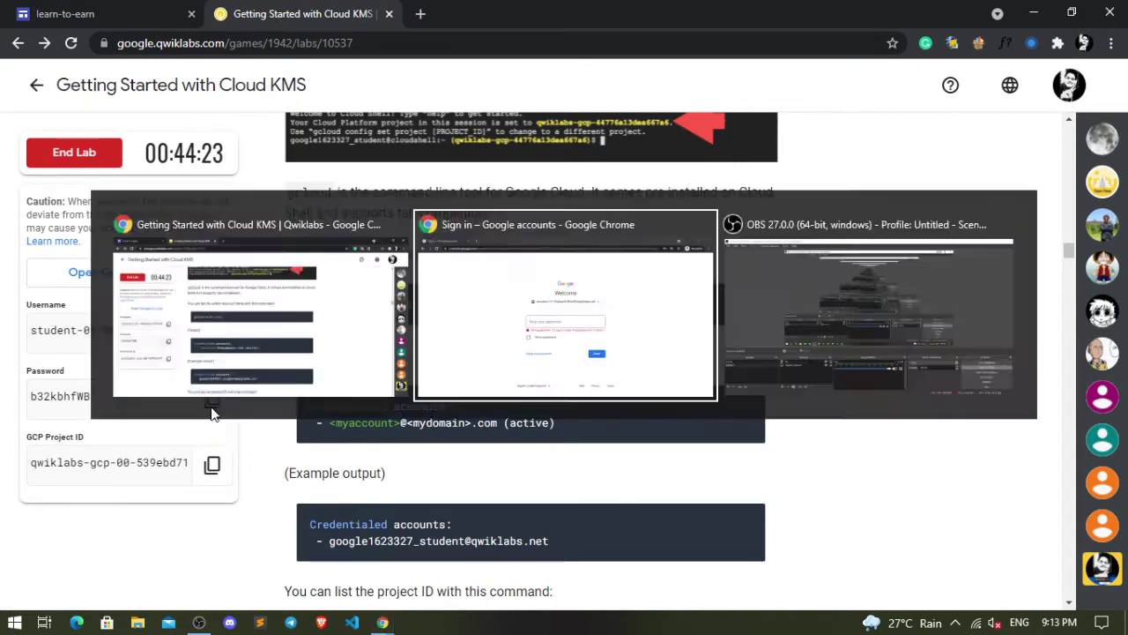
click(575, 315)
key(ctrl+v)
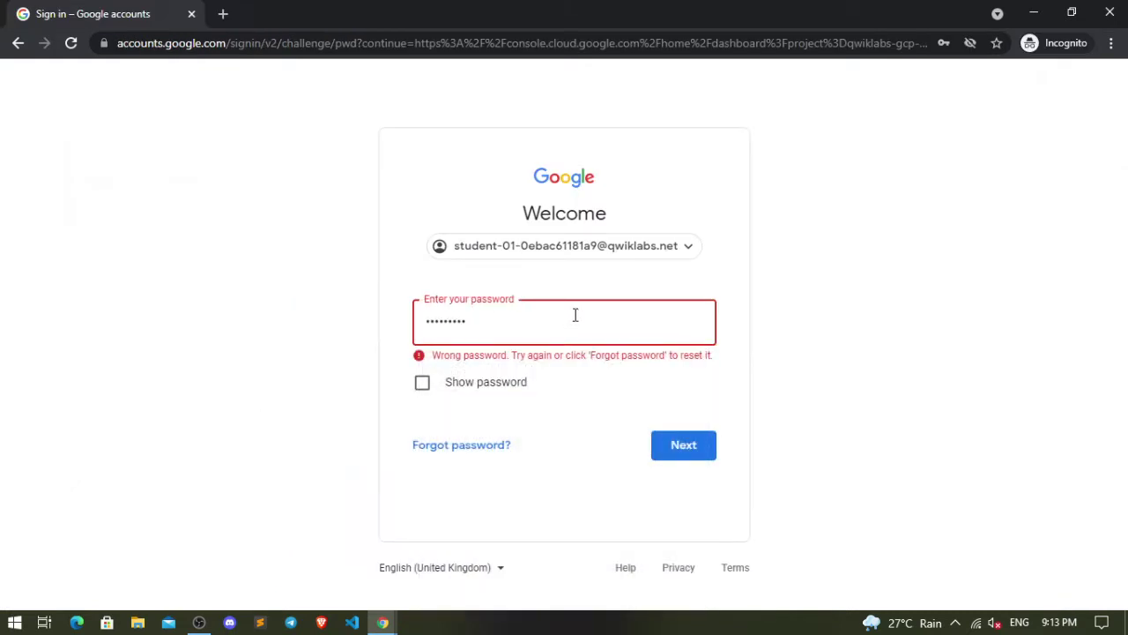
key(Return)
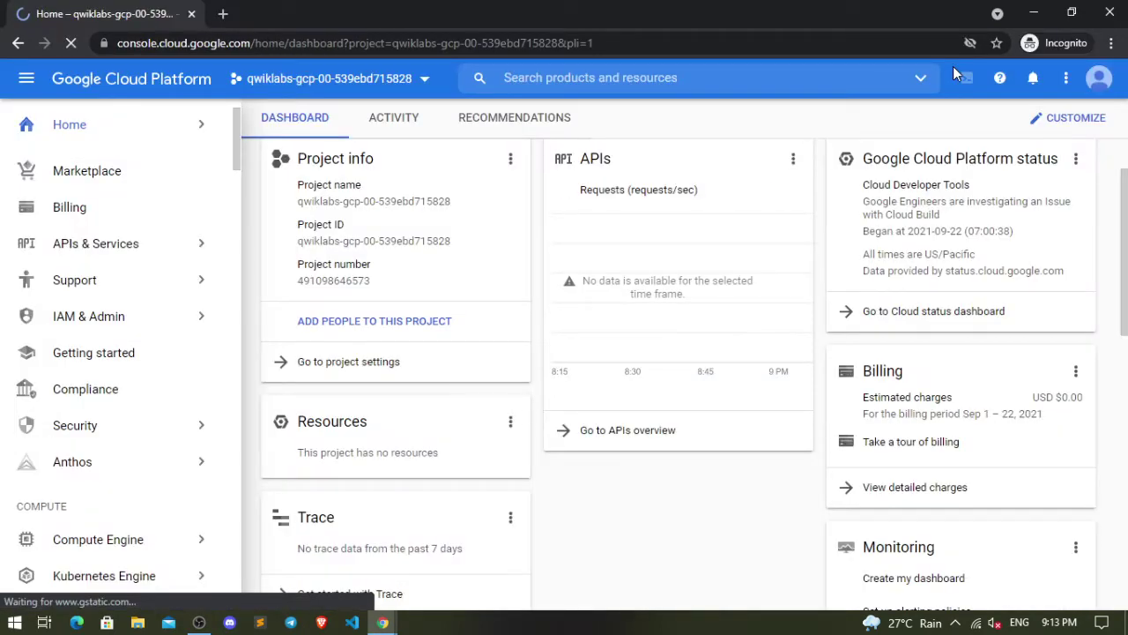
Review the lab instructions while the console dashboard loads, then return to the console.
key(alt+Tab)
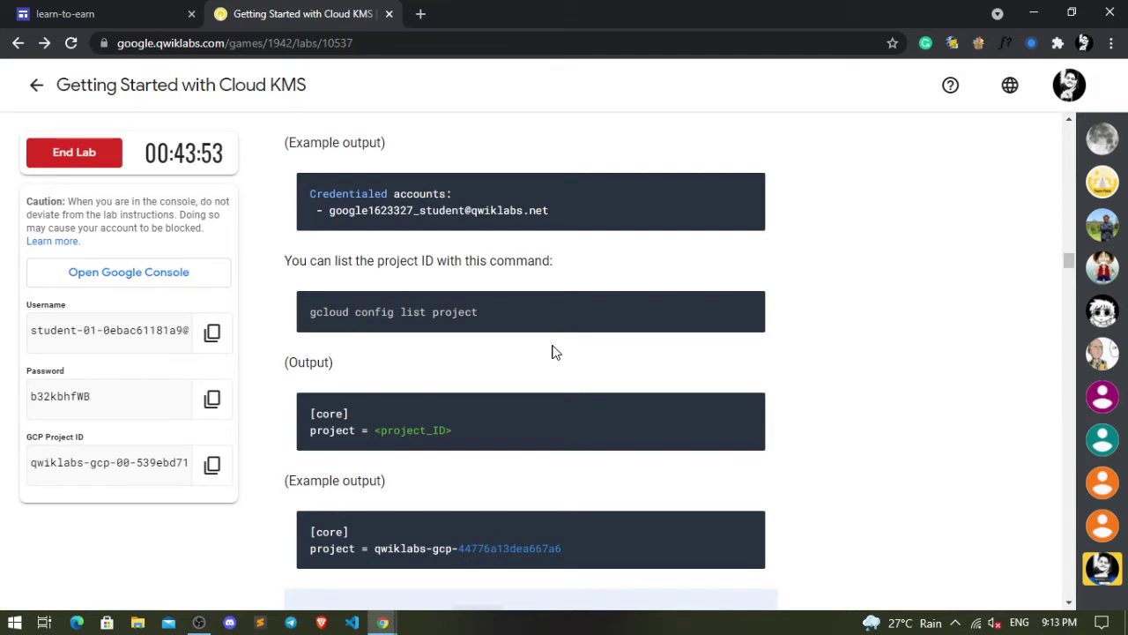
key(alt+Tab)
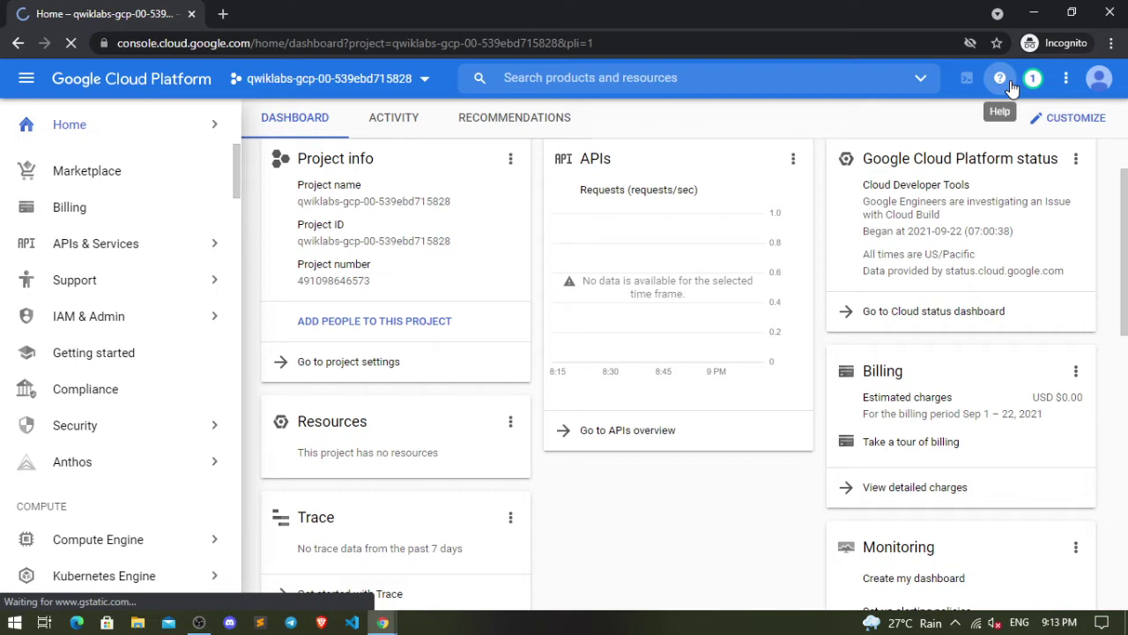
key(alt+Tab)
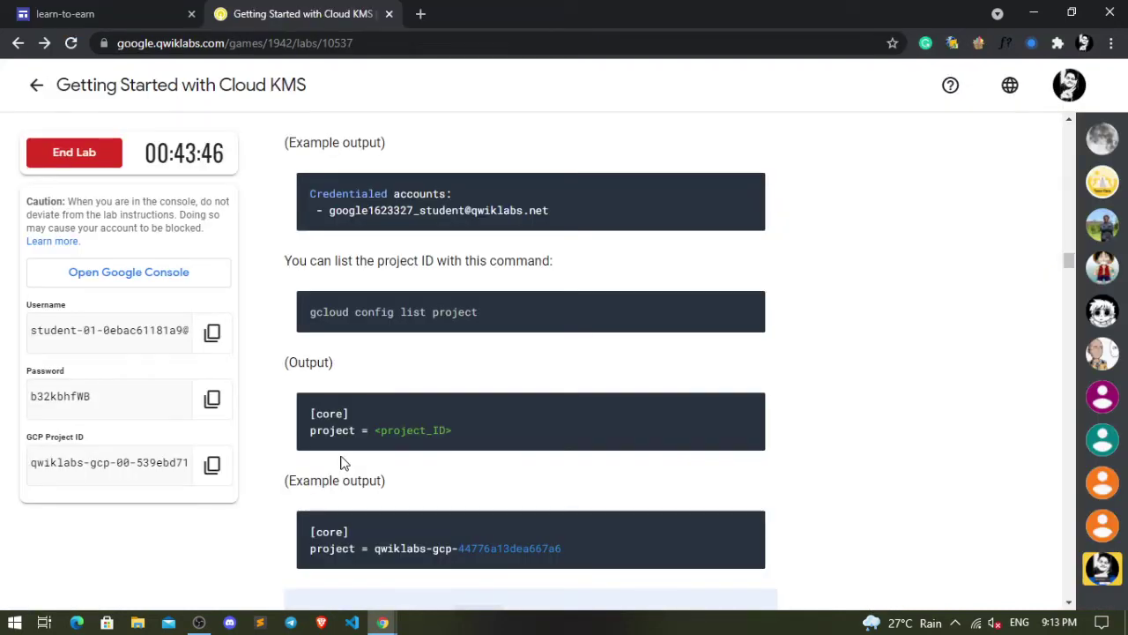
scroll(390, 370, down, 5)
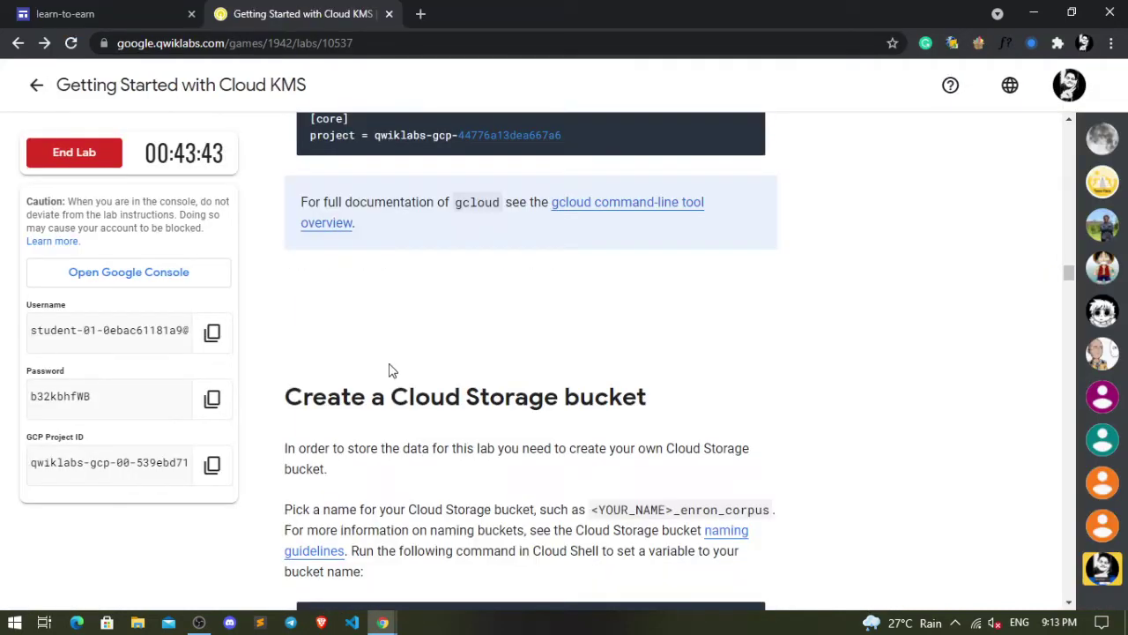
scroll(395, 355, down, 5)
scroll(392, 358, down, 2)
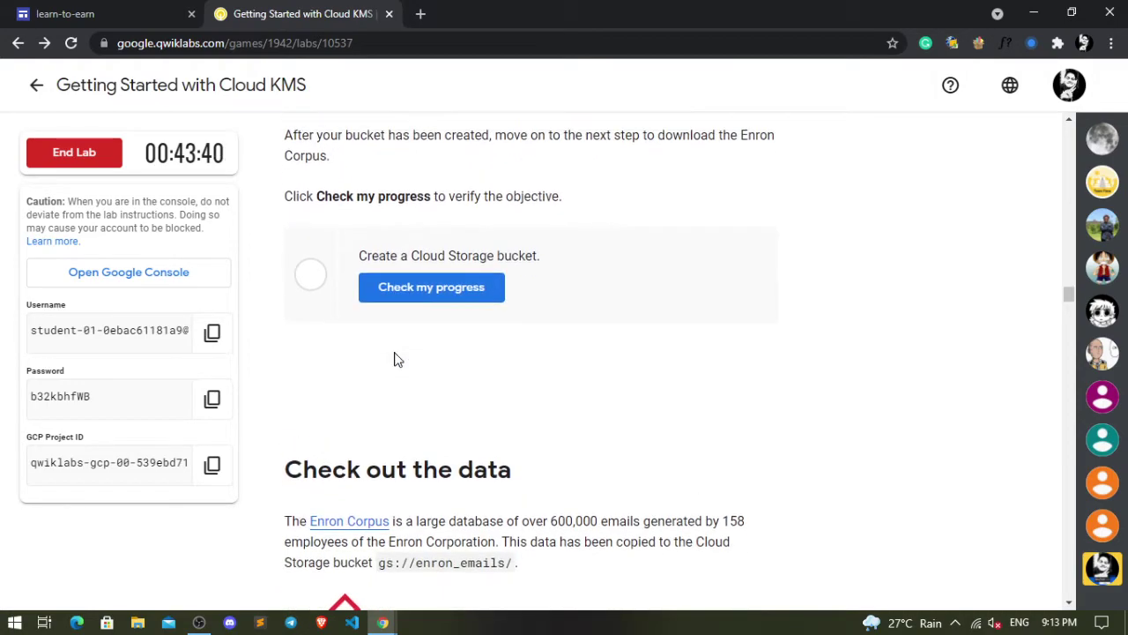
scroll(390, 358, up, 4)
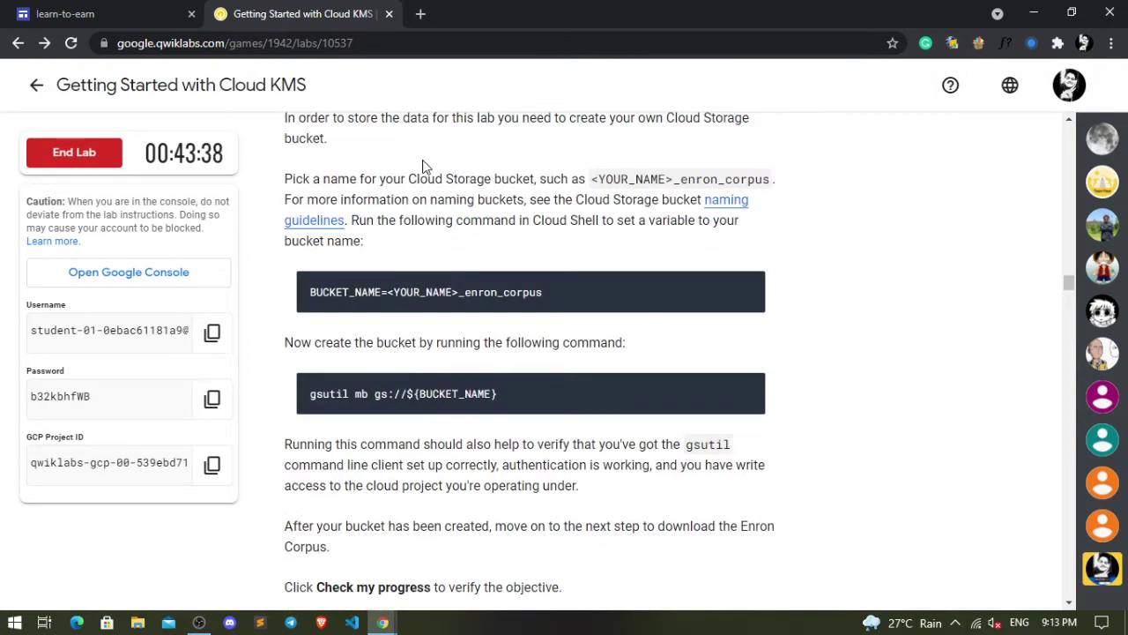
scroll(453, 252, up, 3)
scroll(456, 241, up, 5)
key(alt+Tab)
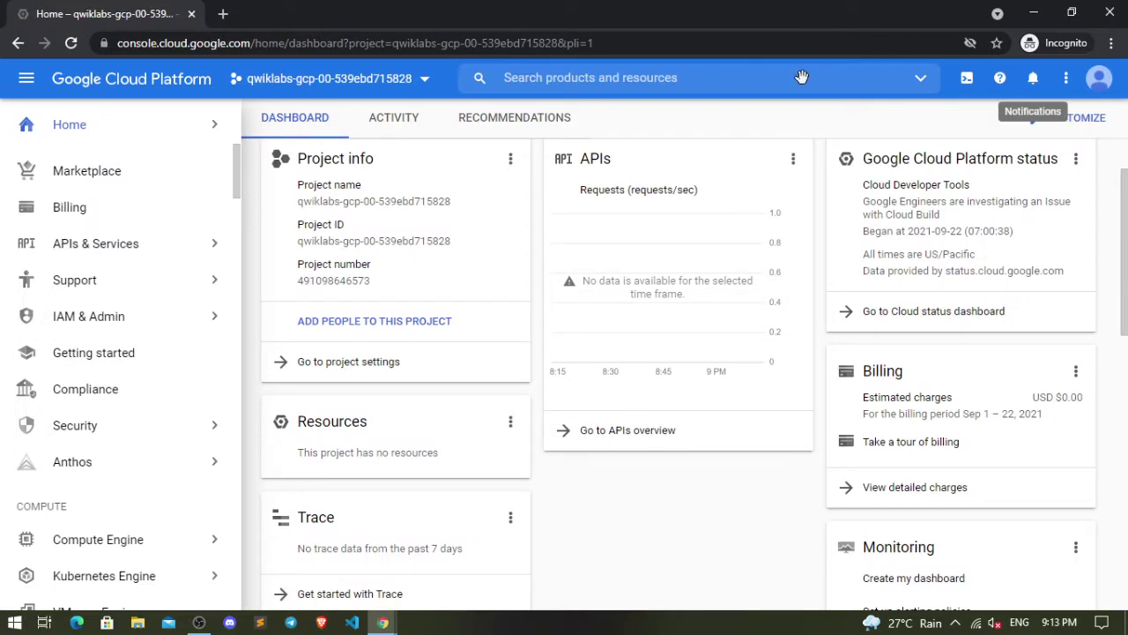
Open and enlarge Cloud Shell, then run gcloud auth list and authorize the credentials.
click(969, 81)
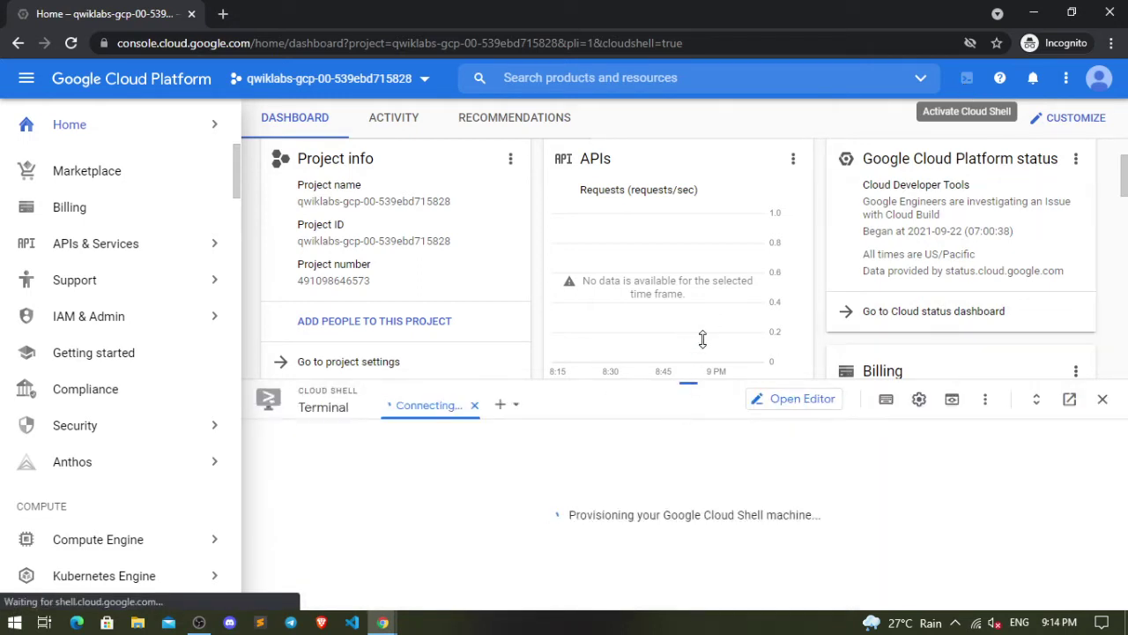
drag(695, 388, 727, 216)
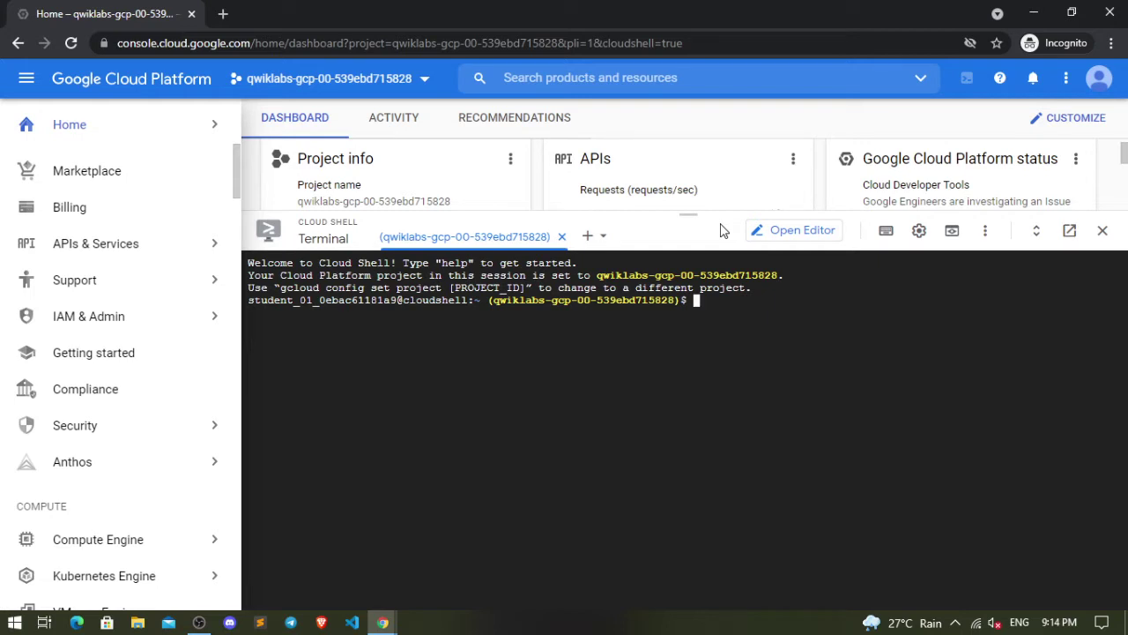
text(gcloud auth list)
key(Return)
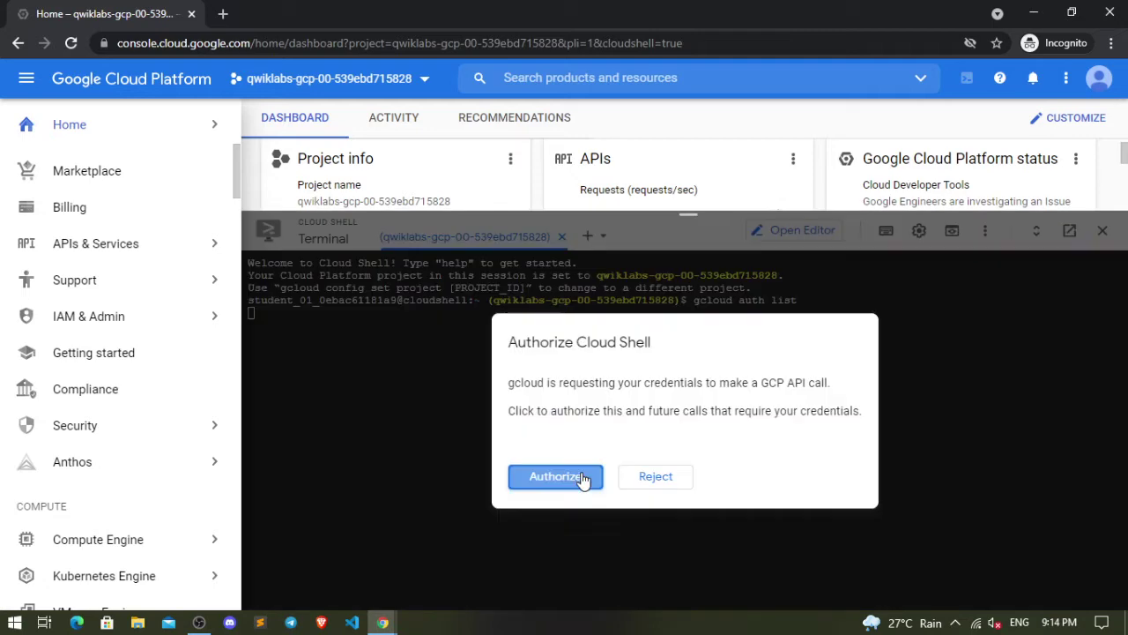
click(574, 477)
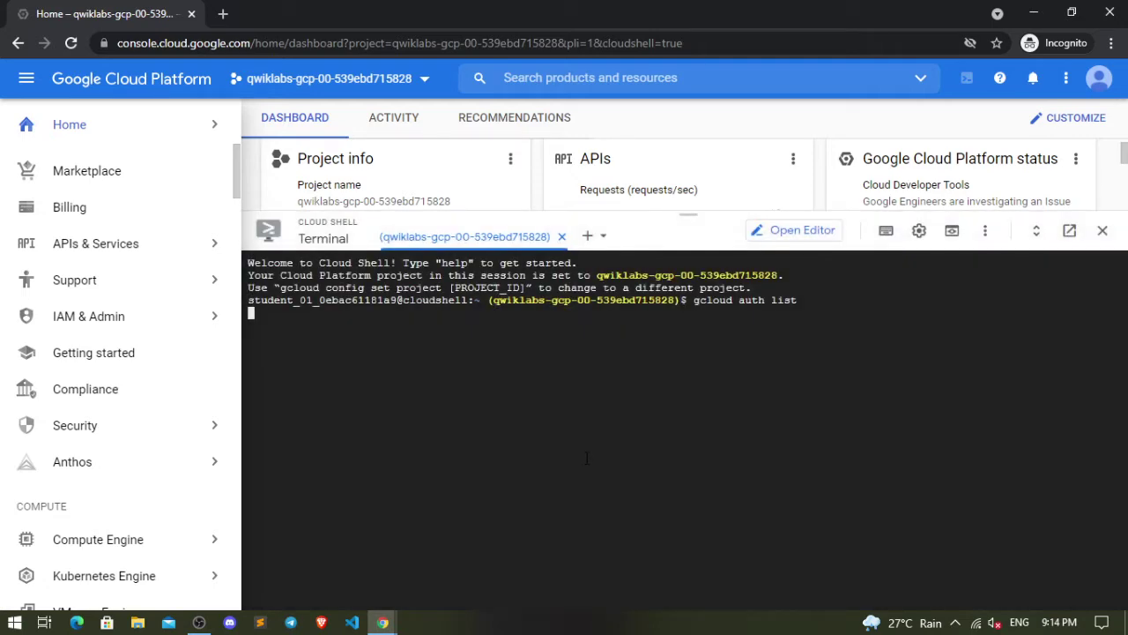
Run gcloud config list project to confirm the active lab project.
key(alt+Tab)
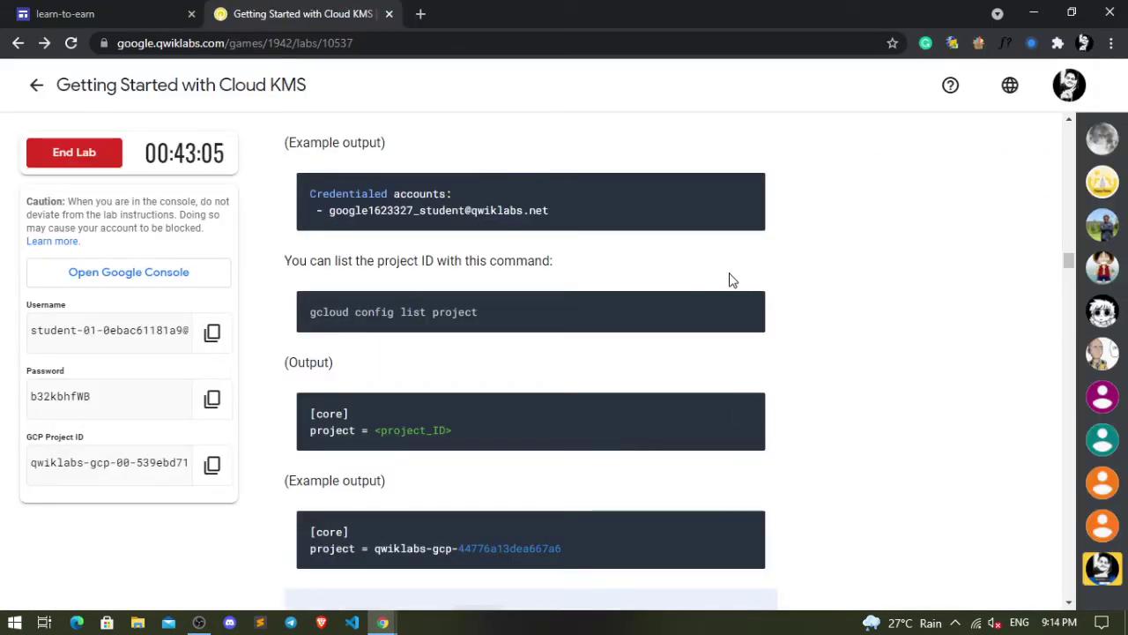
mouse_move(530, 312)
click(746, 309)
key(alt+Tab)
key(ctrl+v)
key(Return)
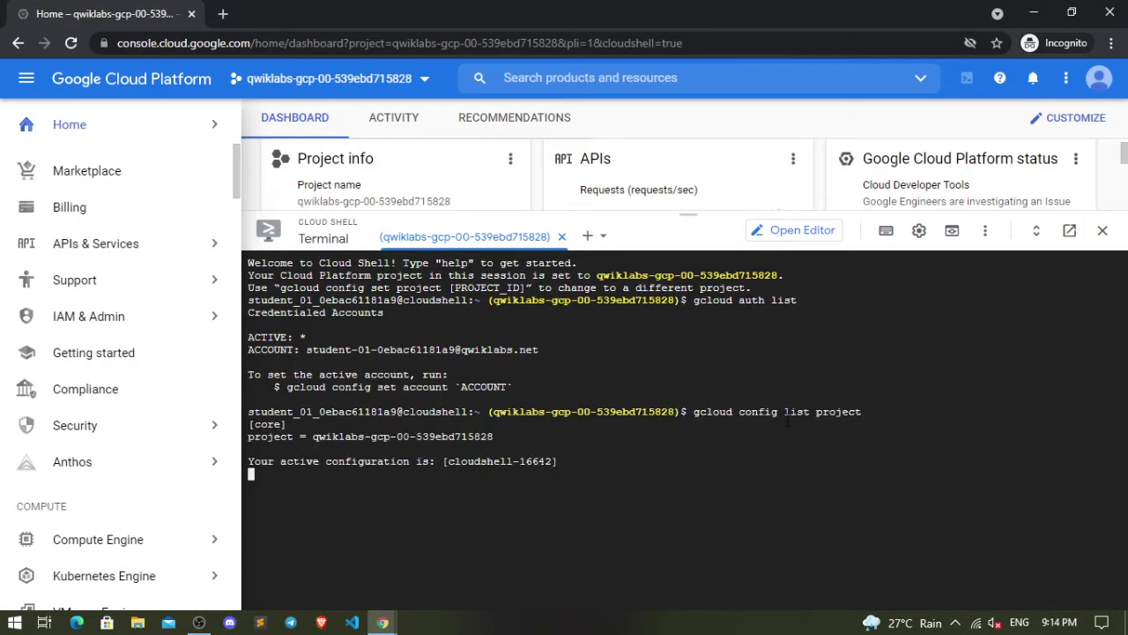
Scroll the lab instructions down to the 'Create a Cloud Storage bucket' section.
key(alt+Tab)
scroll(787, 423, down, 1)
scroll(731, 378, down, 2)
scroll(730, 370, down, 1)
scroll(730, 365, down, 2)
scroll(730, 361, down, 1)
scroll(727, 351, down, 2)
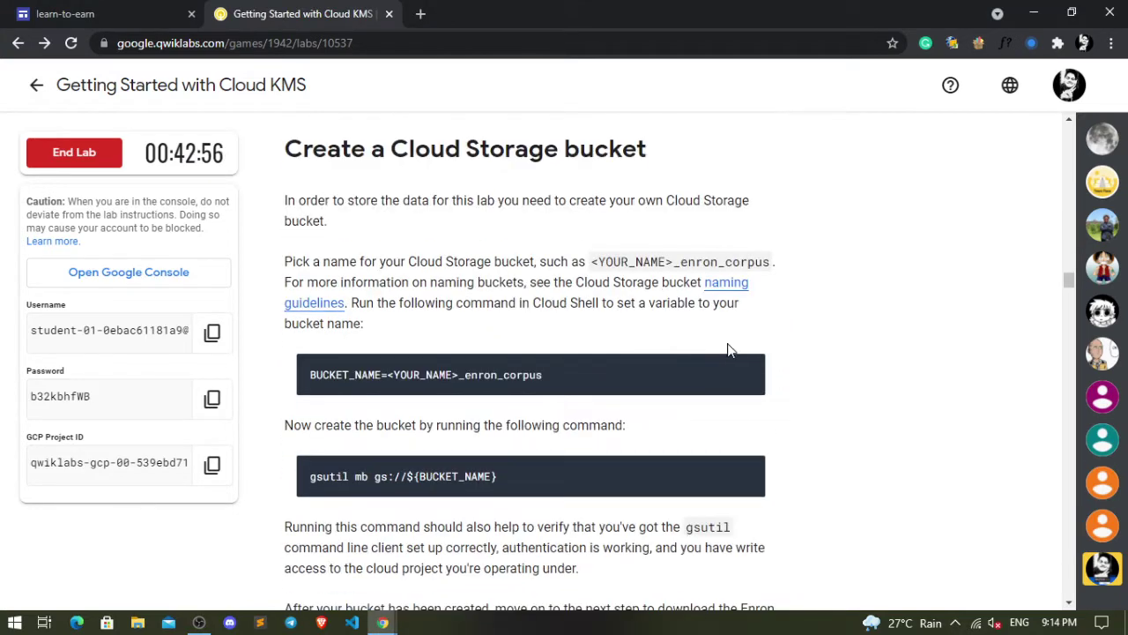
Set BUCKET_NAME to razrexe_enron_corpus in Cloud Shell.
click(745, 374)
key(alt+Tab)
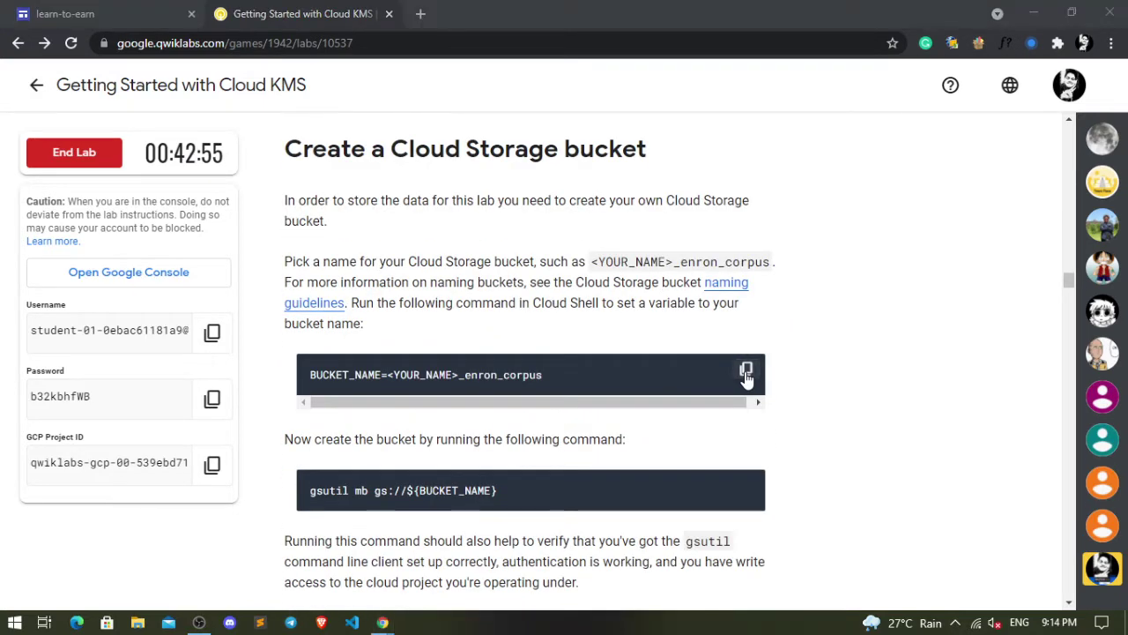
key(alt+Tab)
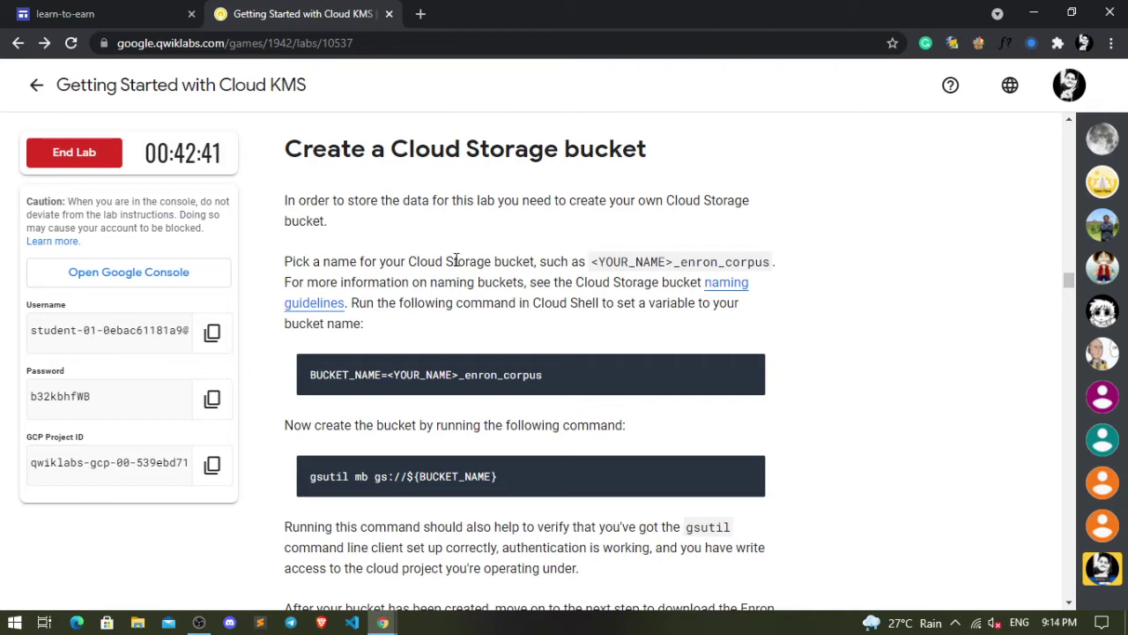
key(alt+Tab)
key(ctrl+v)
key(Left)
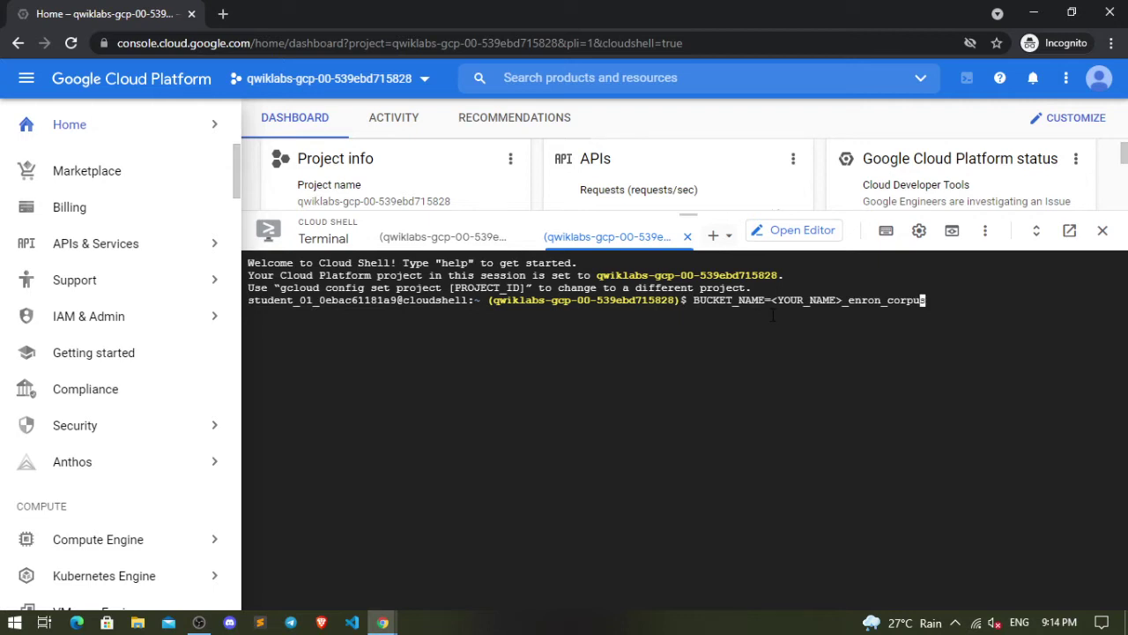
key(Left)
key(Left)
key(Left)
key(Left)
key(Left)
key(Left)
key(Left)
key(Left)
key(BackSpace)
key(BackSpace)
key(BackSpace)
key(BackSpace)
key(BackSpace)
key(BackSpace)
key(BackSpace)
key(BackSpace)
key(BackSpace)
key(BackSpace)
key(BackSpace)
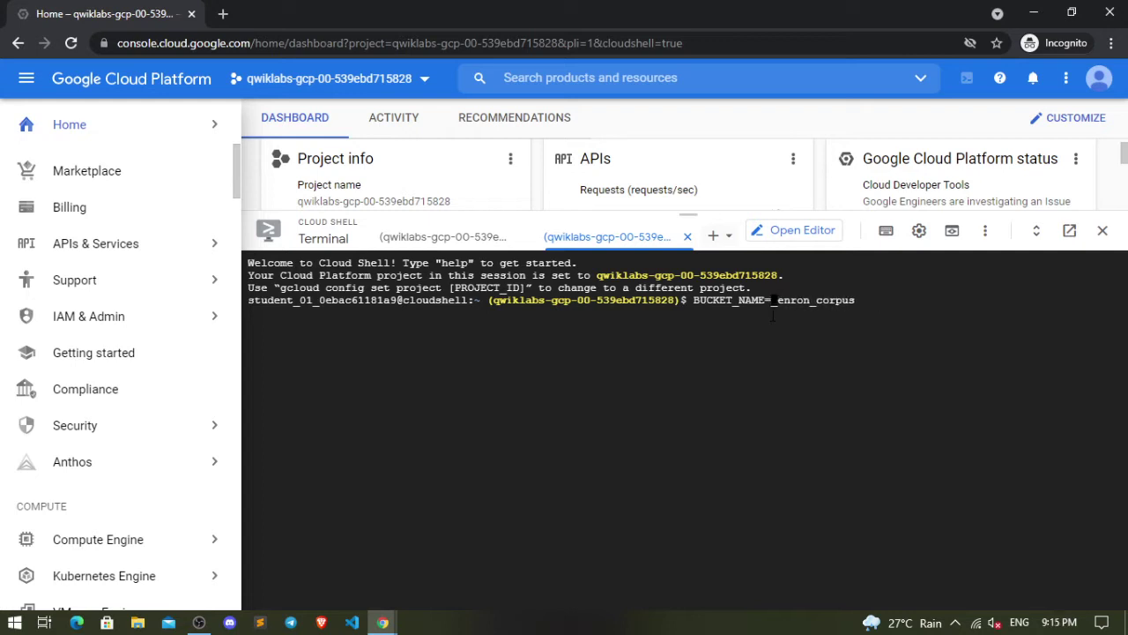
text(razrexe)
key(Right)
key(Right)
key(Right)
key(Right)
key(Right)
key(Right)
key(Return)
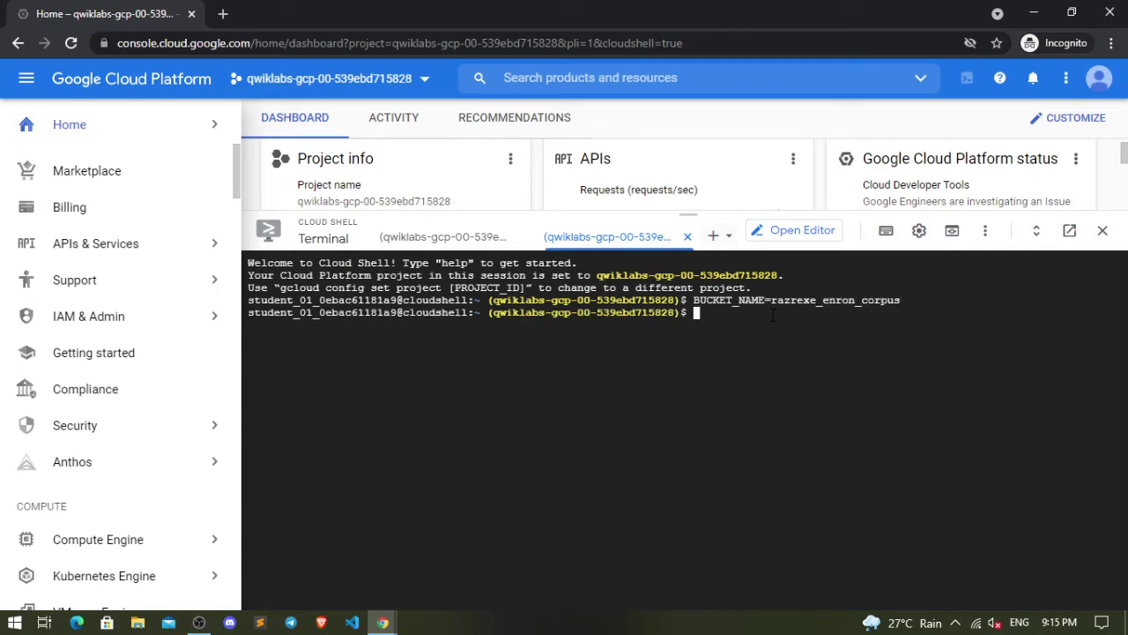
Create the bucket with gsutil mb gs://${BUCKET_NAME}.
key(alt+Tab)
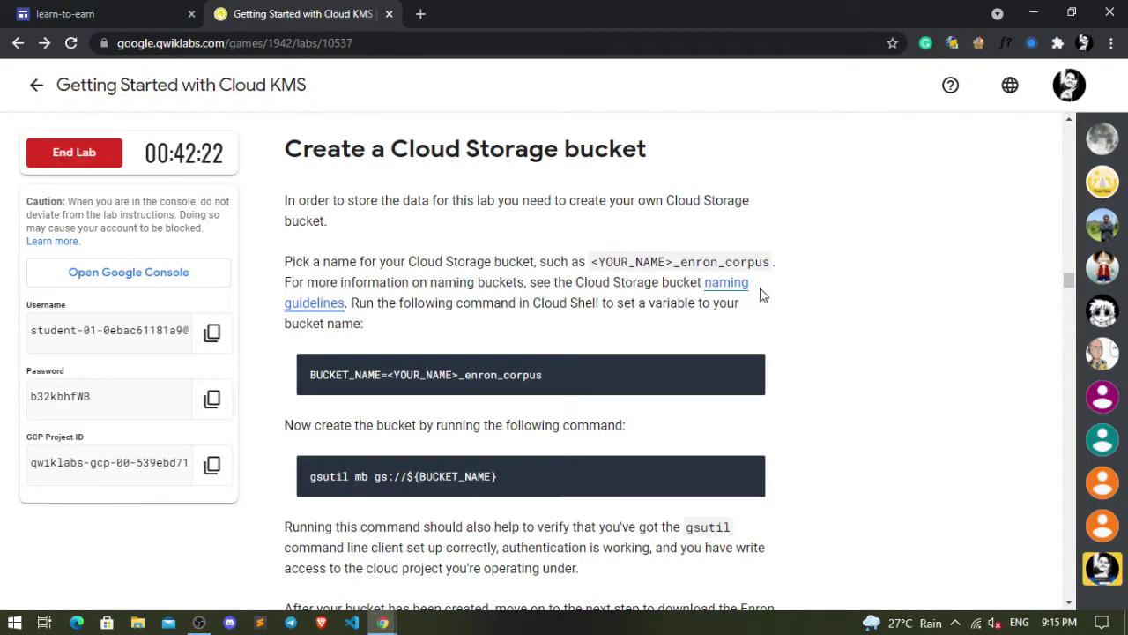
click(746, 475)
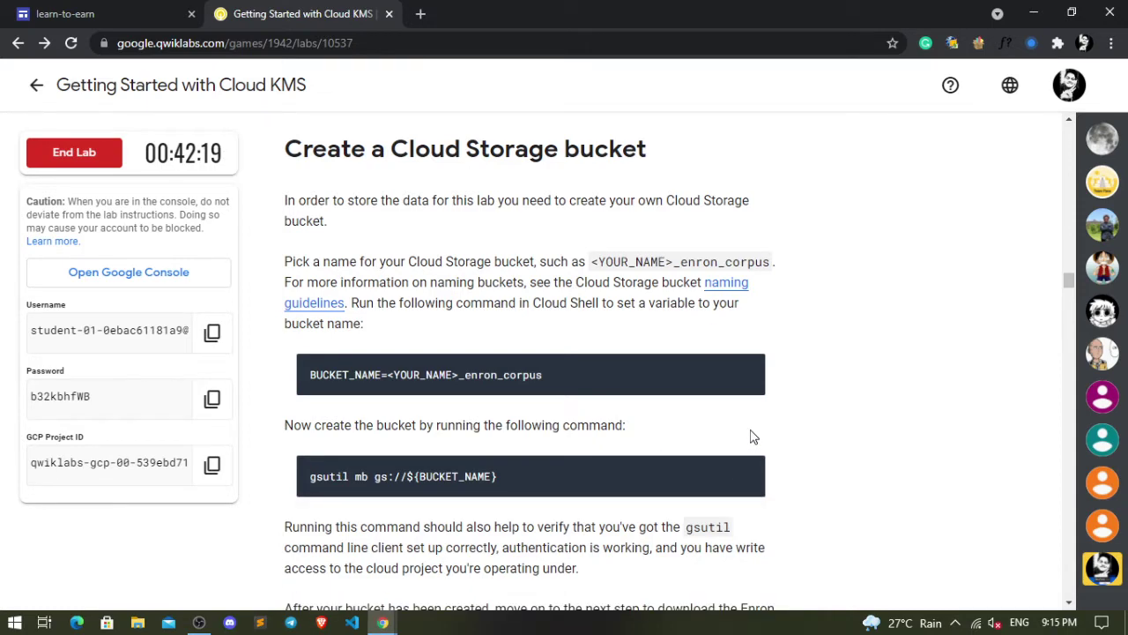
key(alt+Tab)
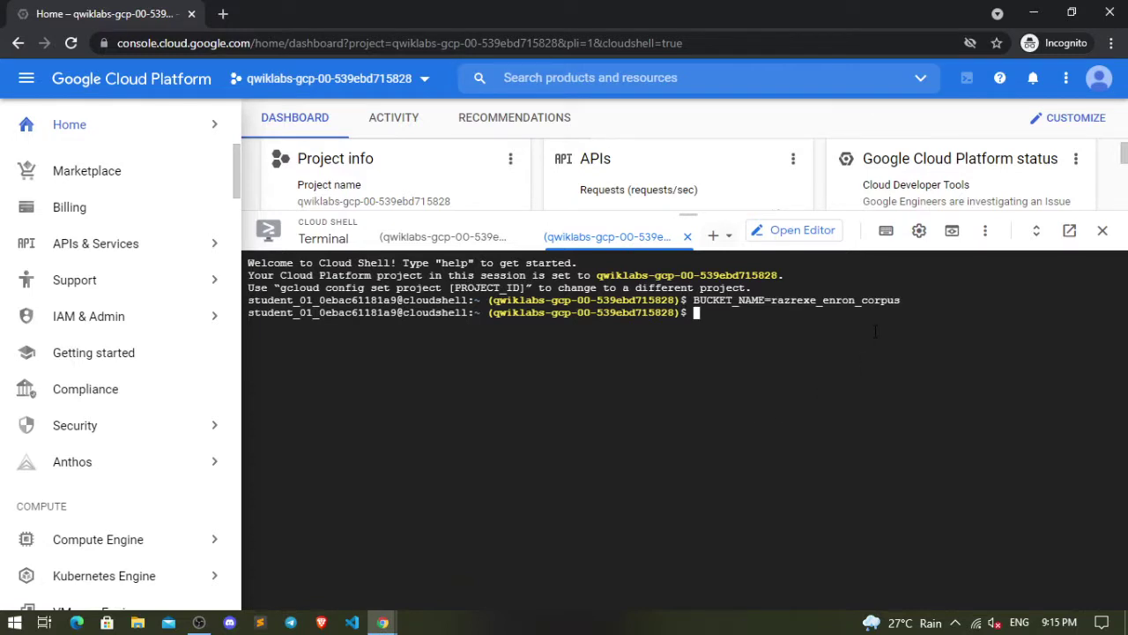
key(ctrl+v)
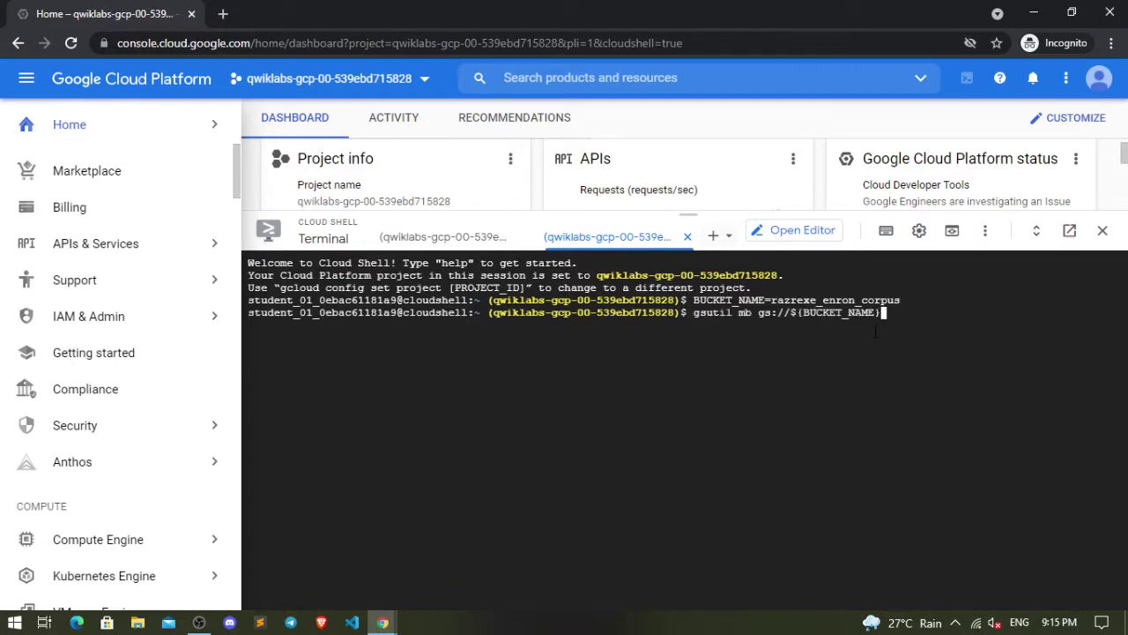
key(Return)
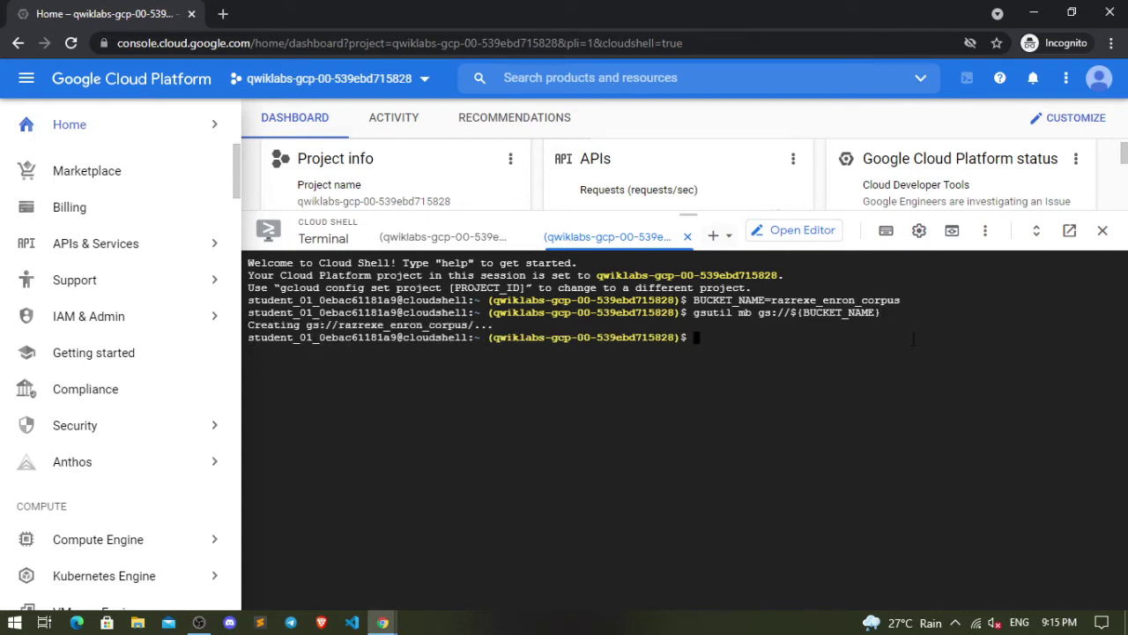
key(alt+Tab)
scroll(911, 341, down, 1)
scroll(696, 344, down, 2)
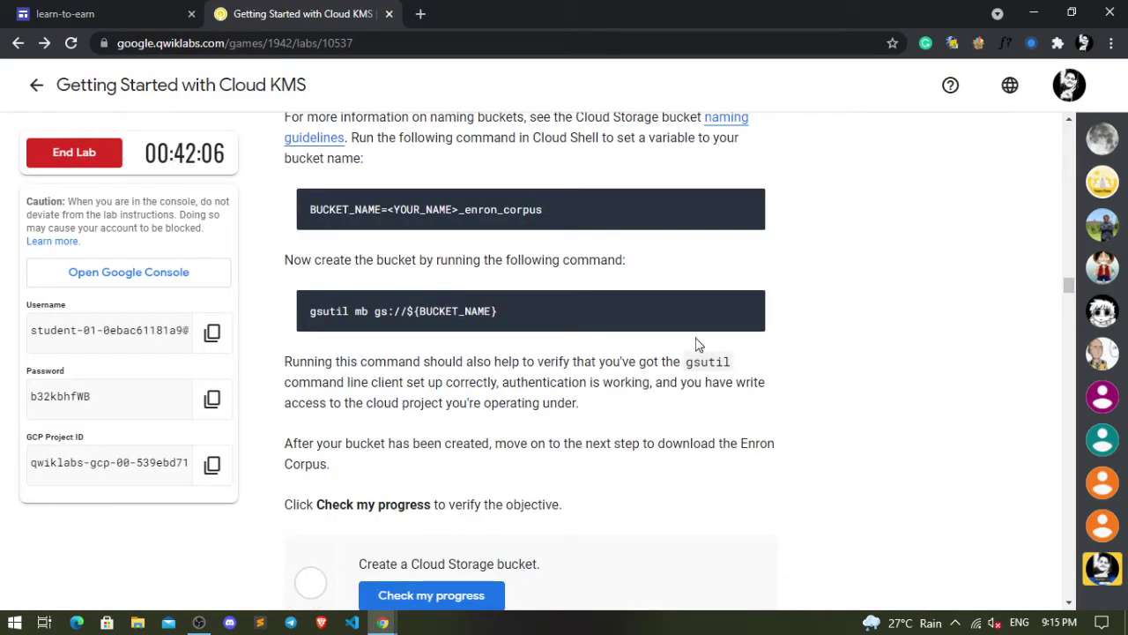
Verify the bucket objective with Check my progress.
scroll(662, 304, down, 3)
click(464, 352)
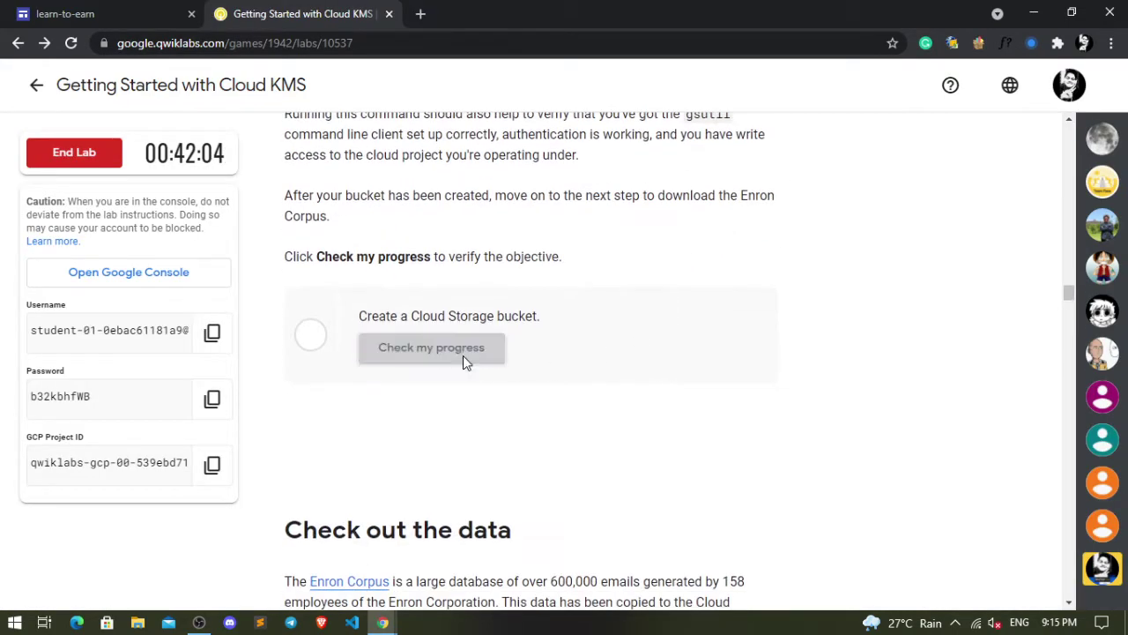
scroll(826, 299, down, 2)
scroll(826, 299, down, 3)
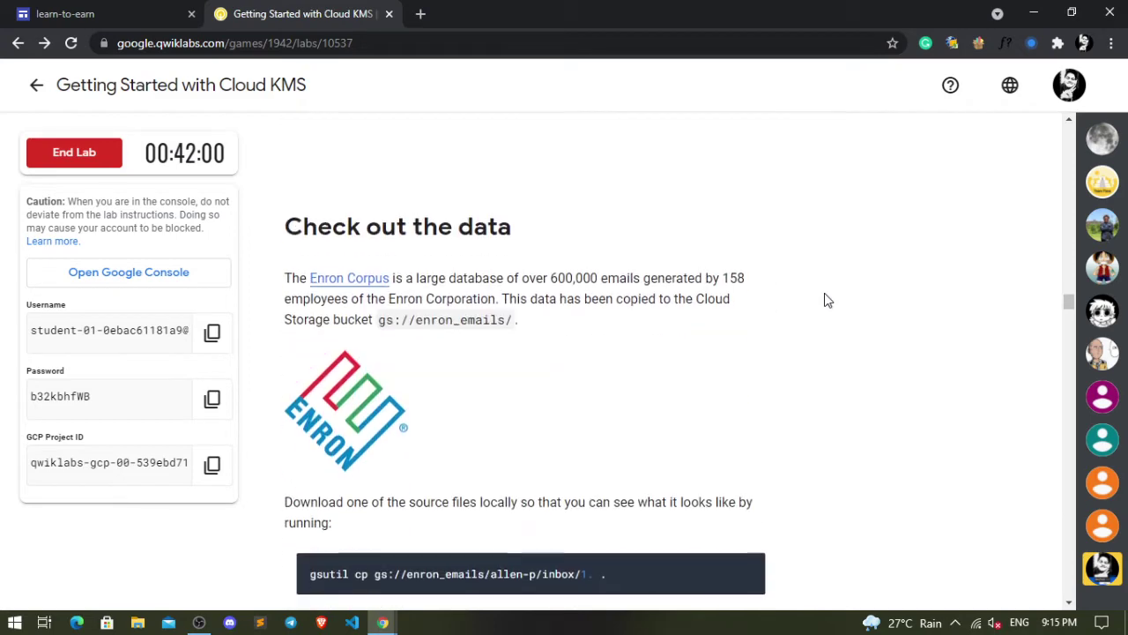
scroll(826, 300, down, 2)
scroll(825, 299, up, 1)
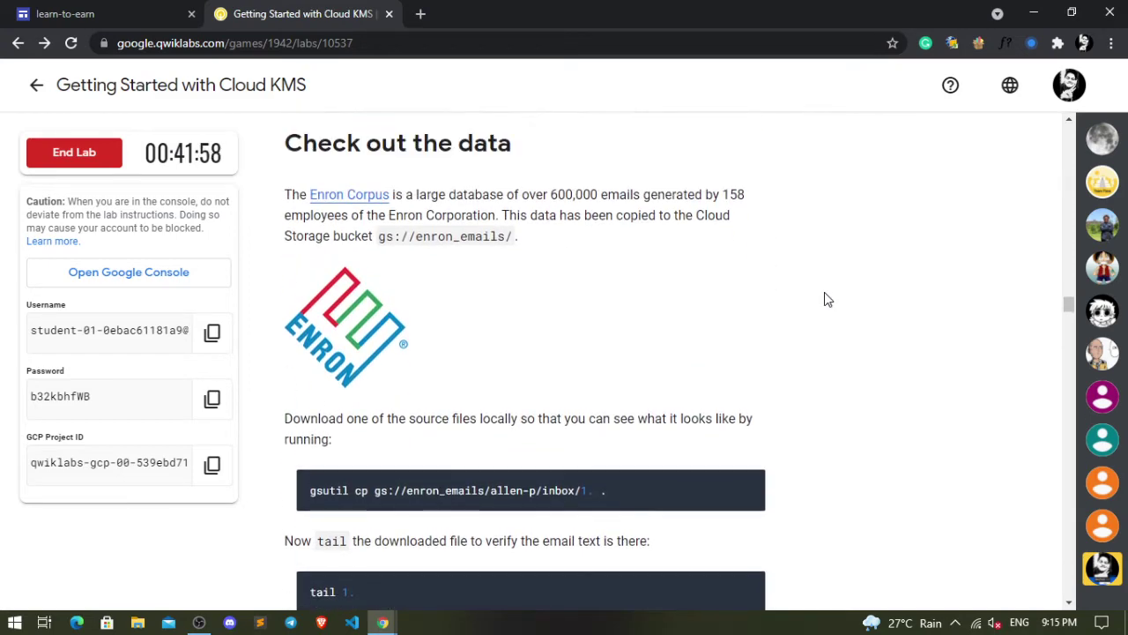
scroll(826, 299, down, 3)
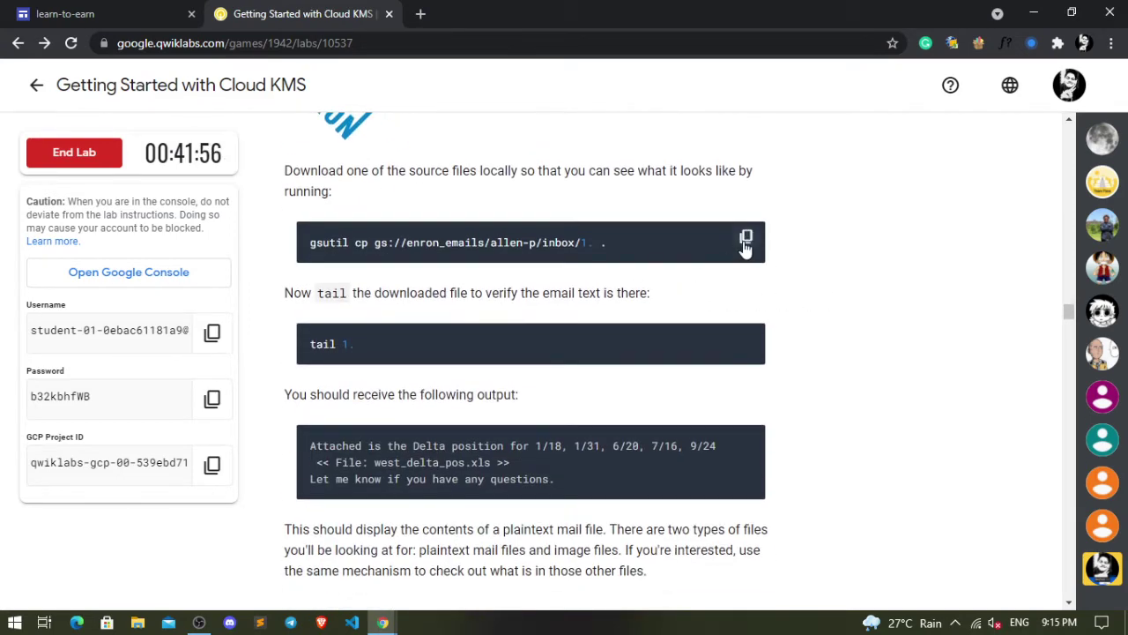
Download gs://enron_emails/allen-p/inbox/1. into Cloud Shell and copy the tail 1. command.
click(746, 240)
key(alt+Tab)
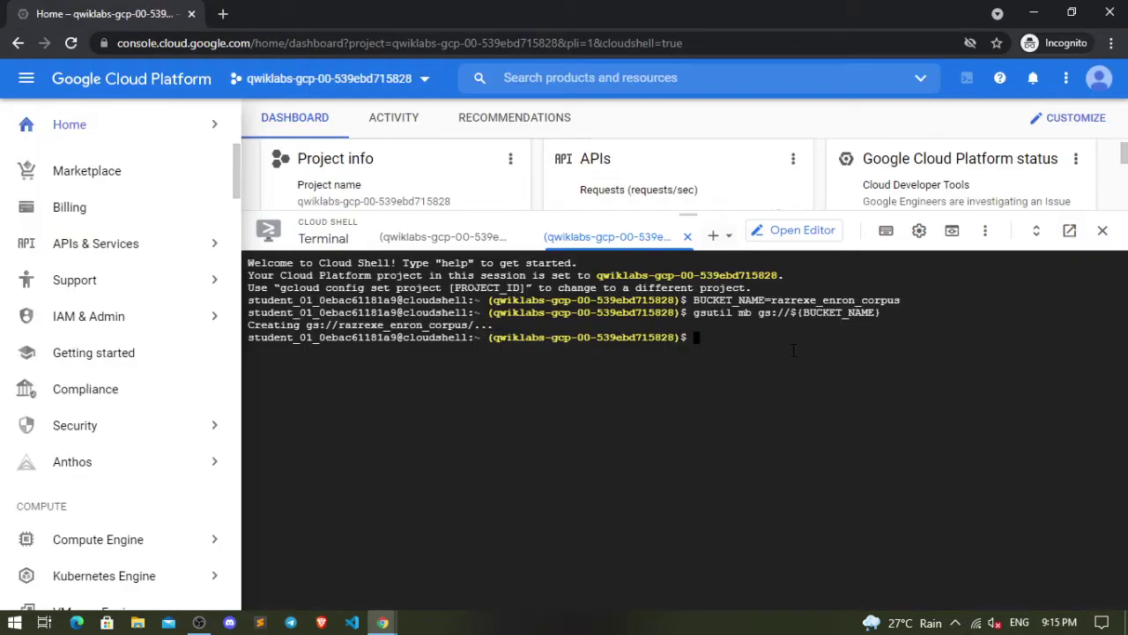
key(ctrl+v)
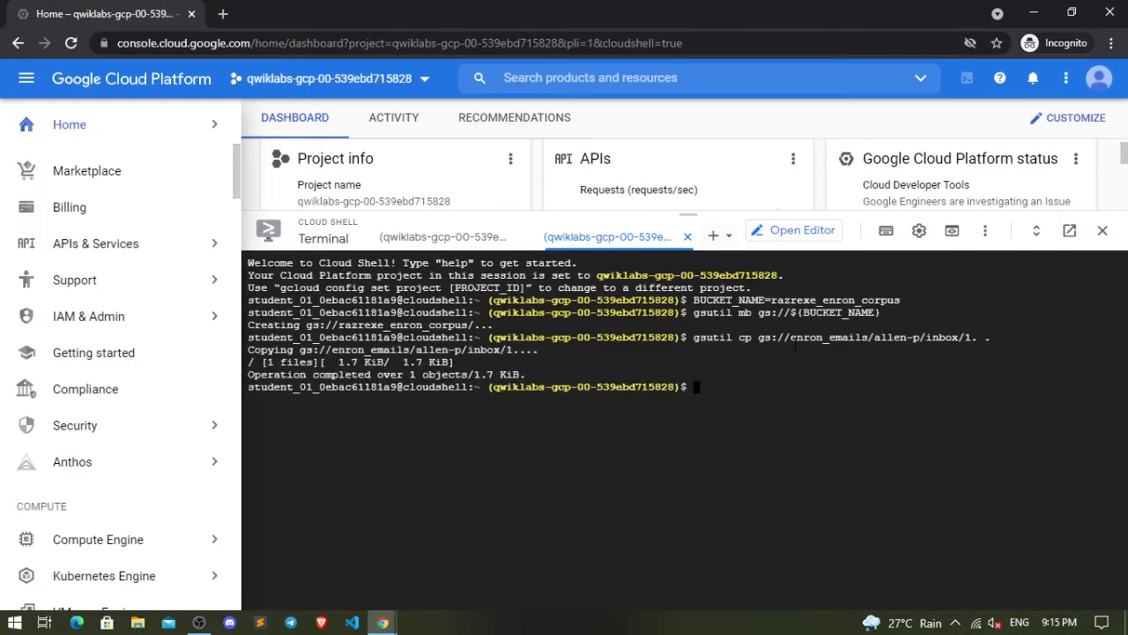
key(alt+Tab)
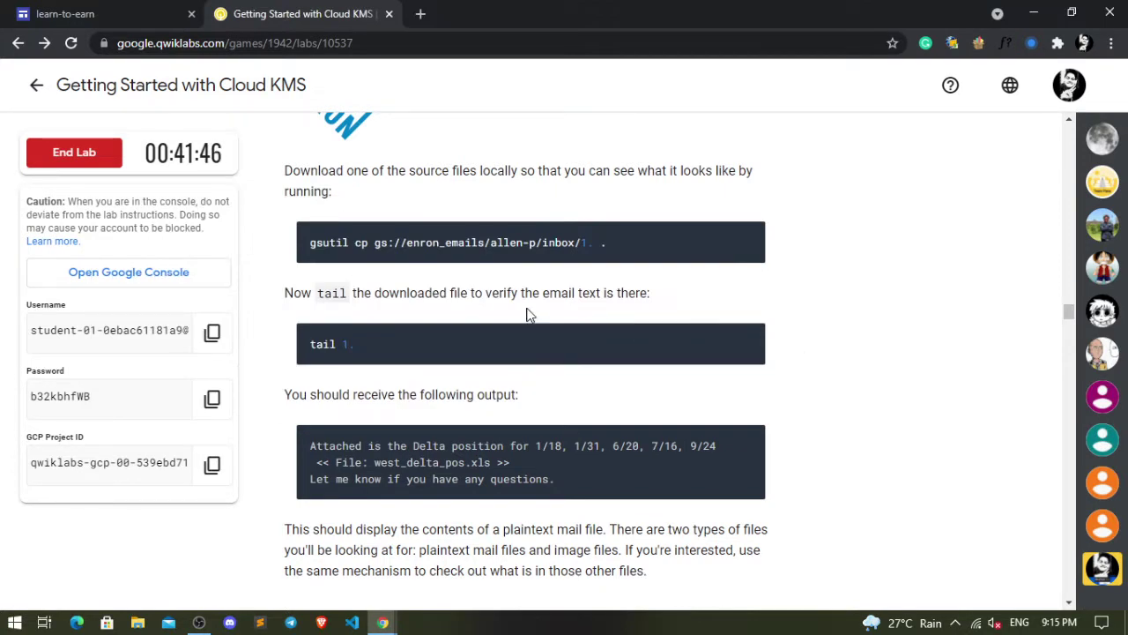
drag(352, 293, 614, 313)
click(661, 306)
scroll(659, 305, down, 1)
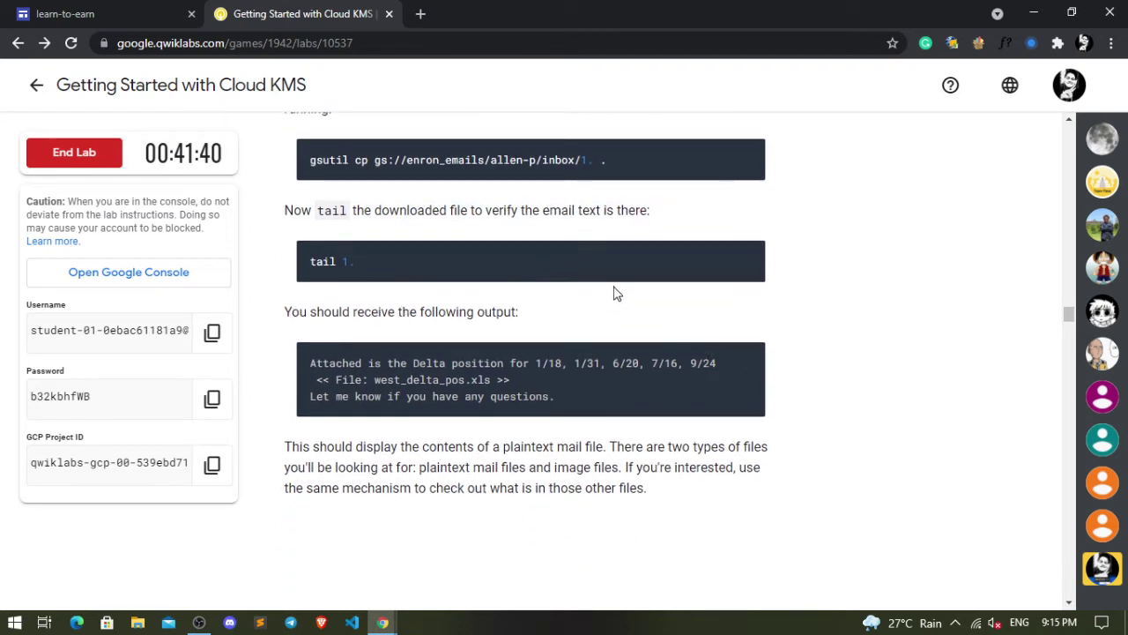
click(748, 257)
key(alt+Tab)
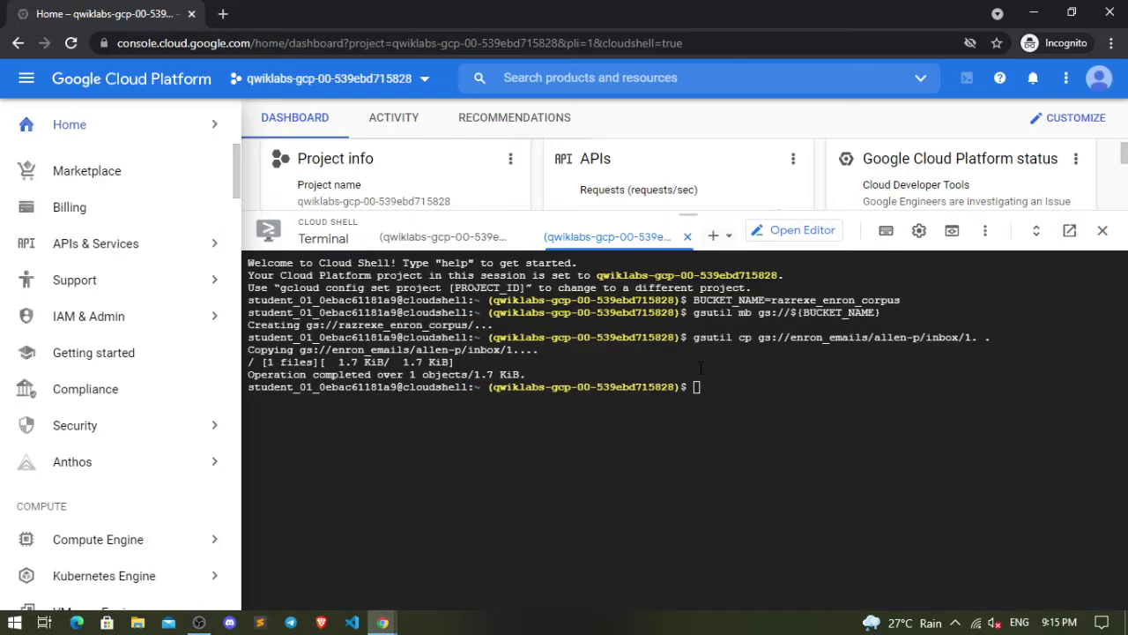
Run tail 1. to display the downloaded email's text.
key(ctrl+v)
key(Return)
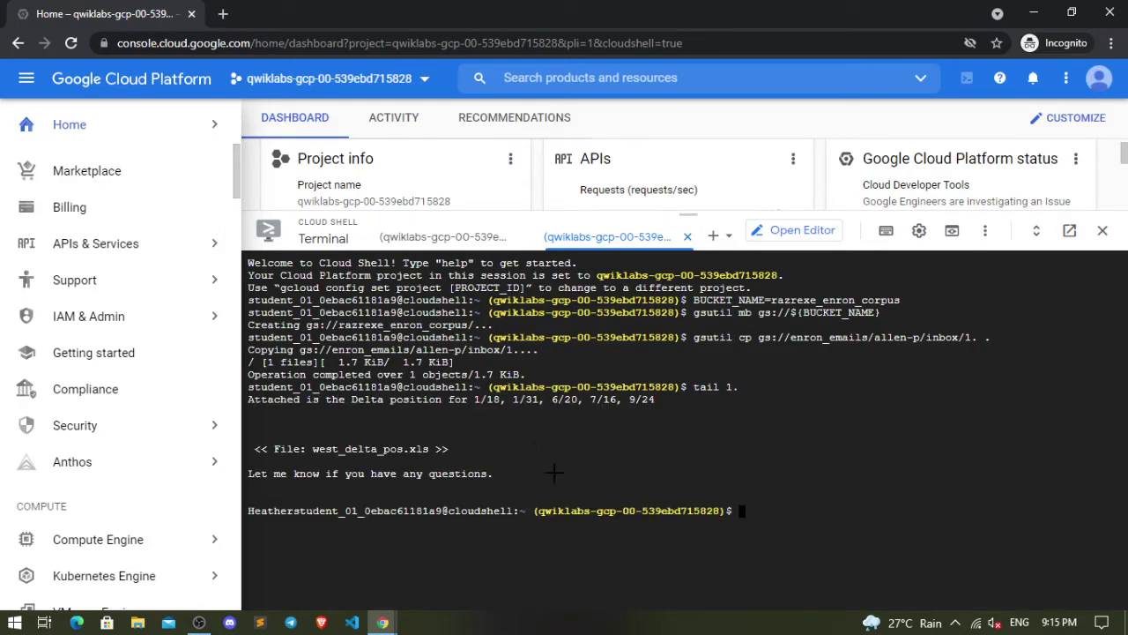
key(alt+Tab)
Enable the Cloud KMS API with gcloud services enable cloudkms.googleapis.com.
scroll(557, 432, down, 1)
scroll(558, 430, down, 2)
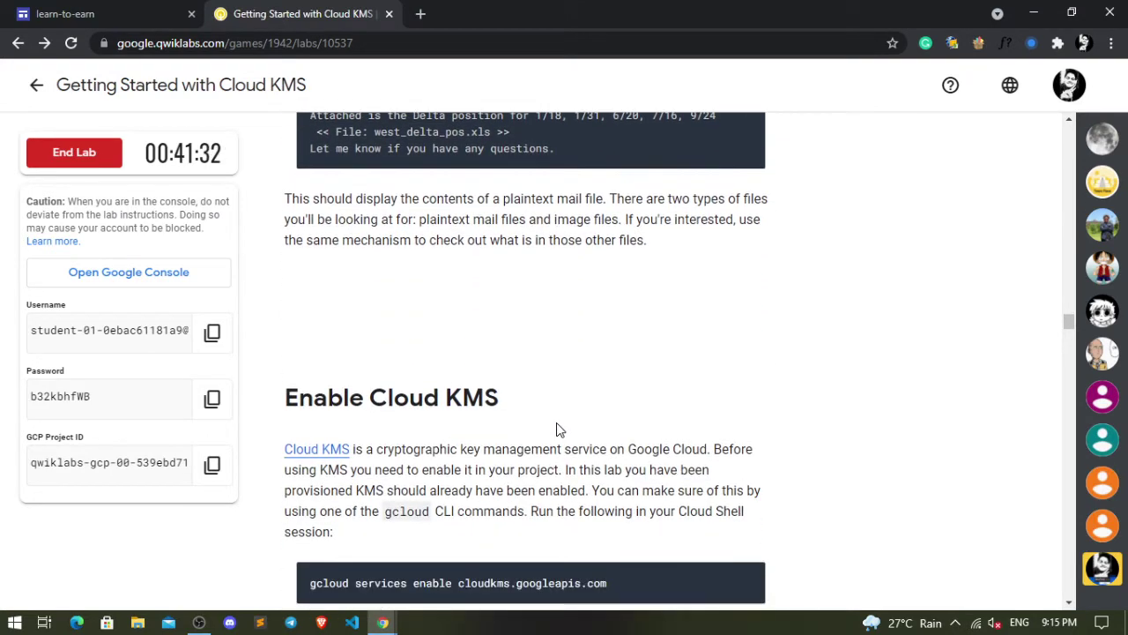
scroll(557, 428, down, 3)
click(746, 329)
key(alt+Tab)
key(ctrl+v)
key(Return)
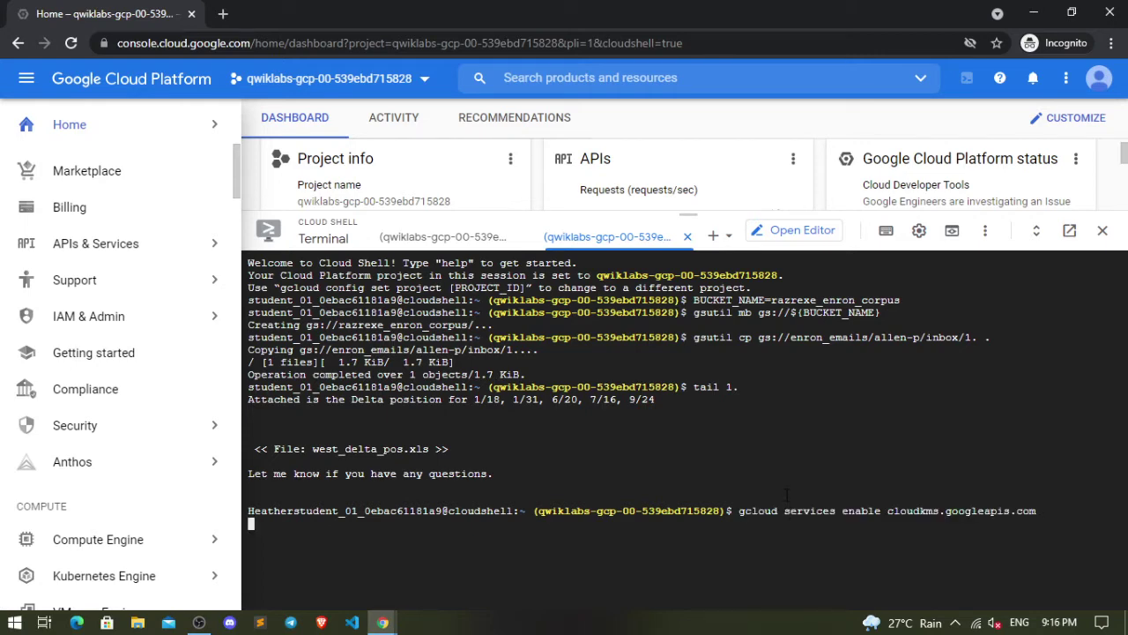
key(alt+Tab)
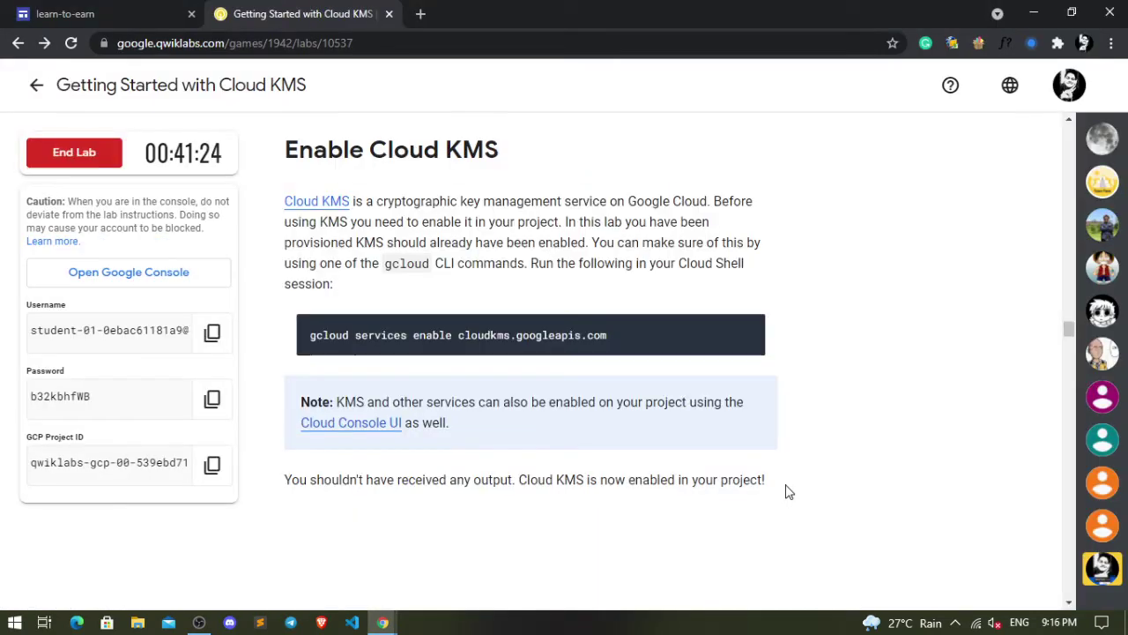
Check the no-output note and copy the key ring and key name variable command.
scroll(708, 465, down, 2)
scroll(707, 465, down, 1)
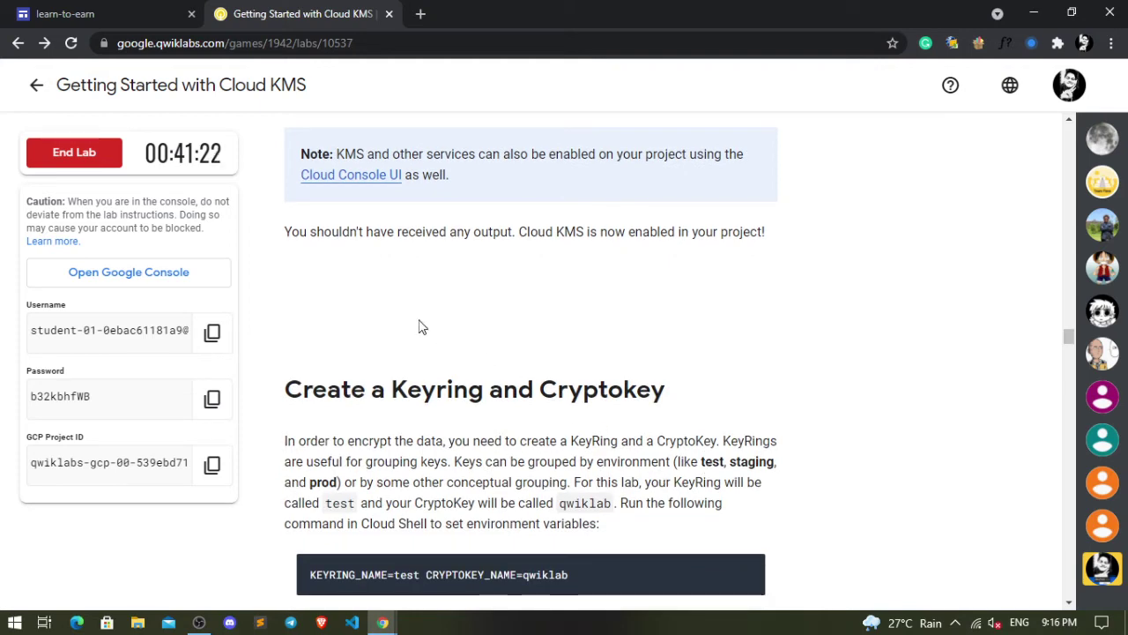
drag(403, 233, 800, 238)
click(813, 237)
key(alt+Tab)
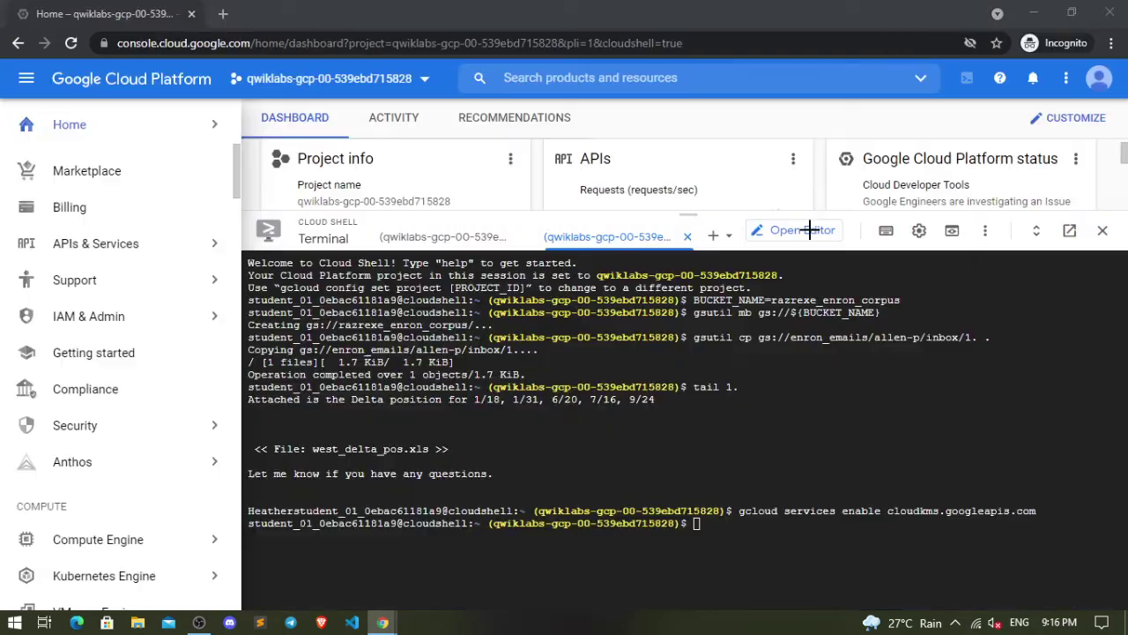
key(alt+Tab)
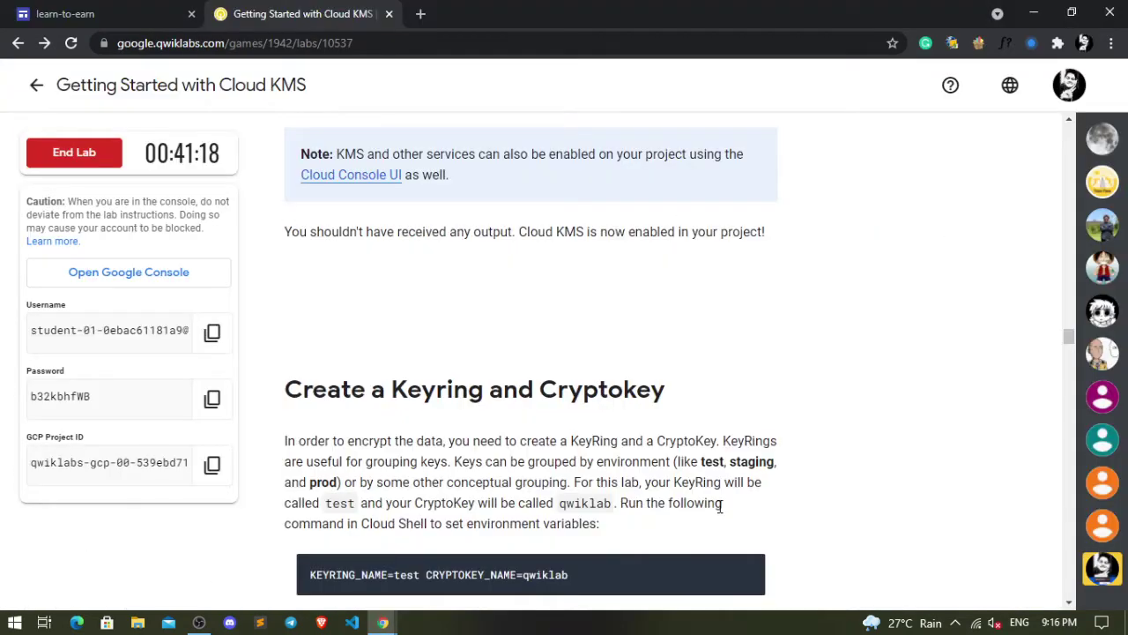
key(alt+Tab)
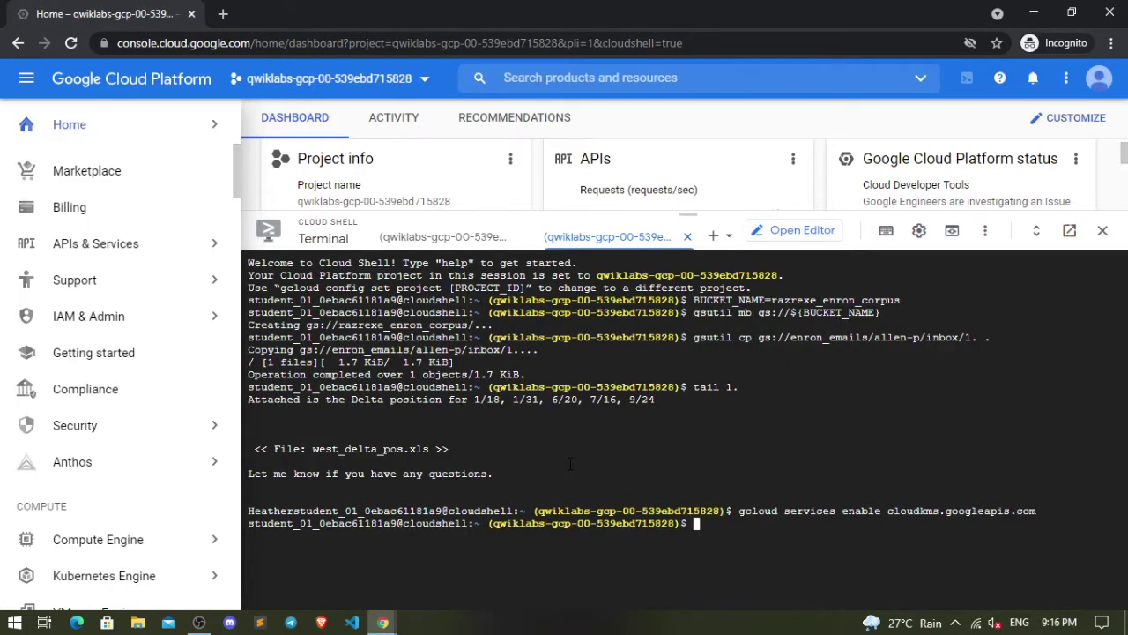
key(alt+Tab)
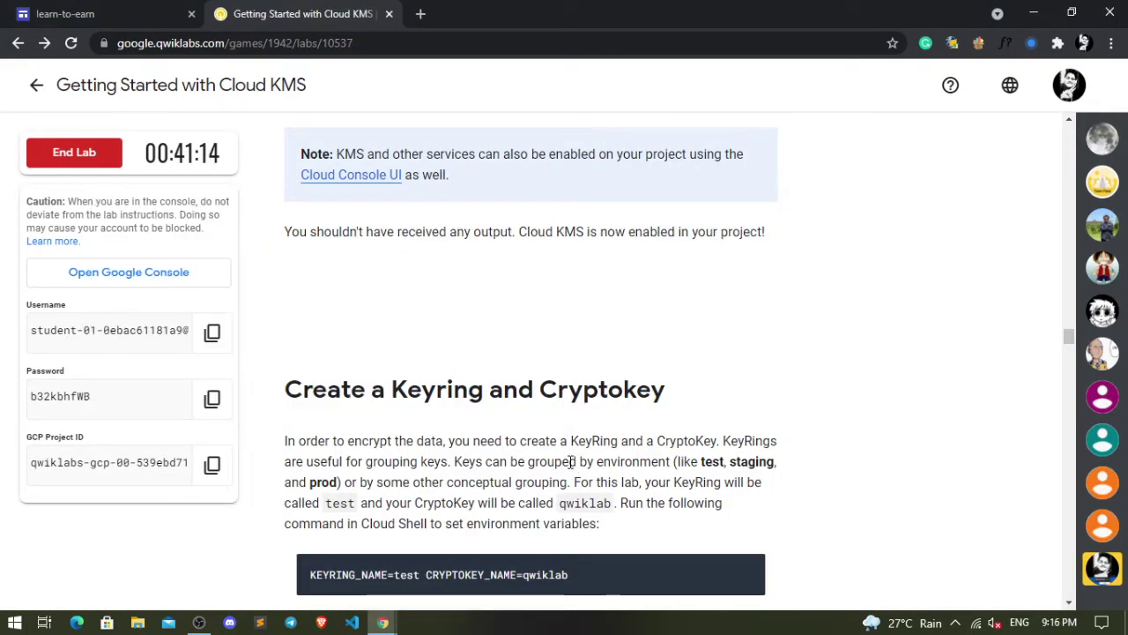
scroll(571, 462, down, 2)
scroll(572, 467, down, 2)
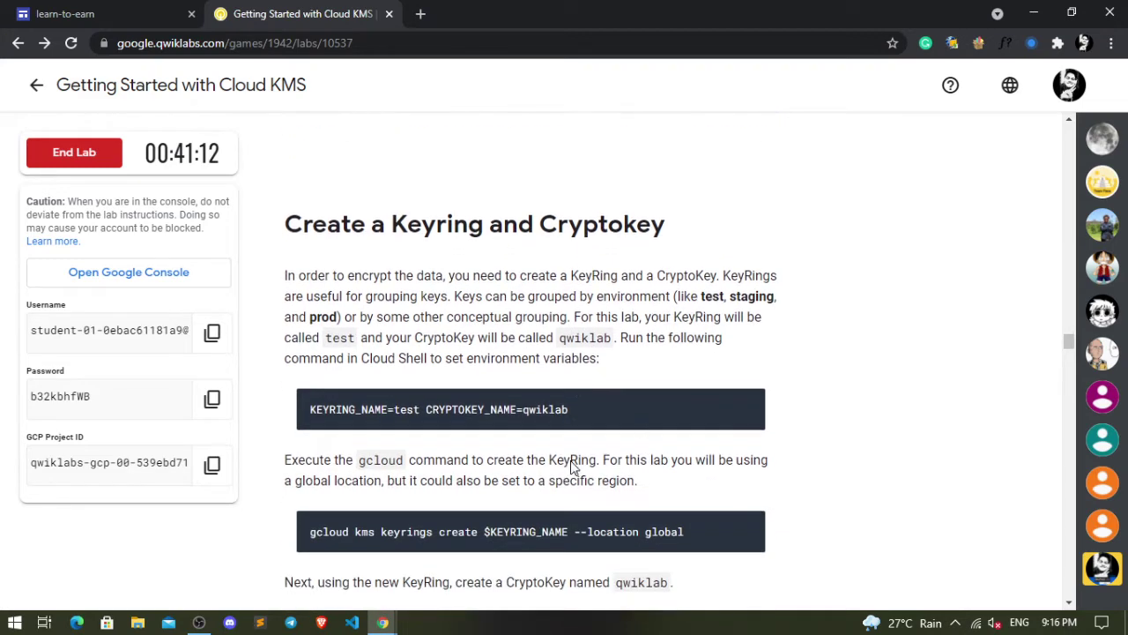
click(745, 405)
key(alt+Tab)
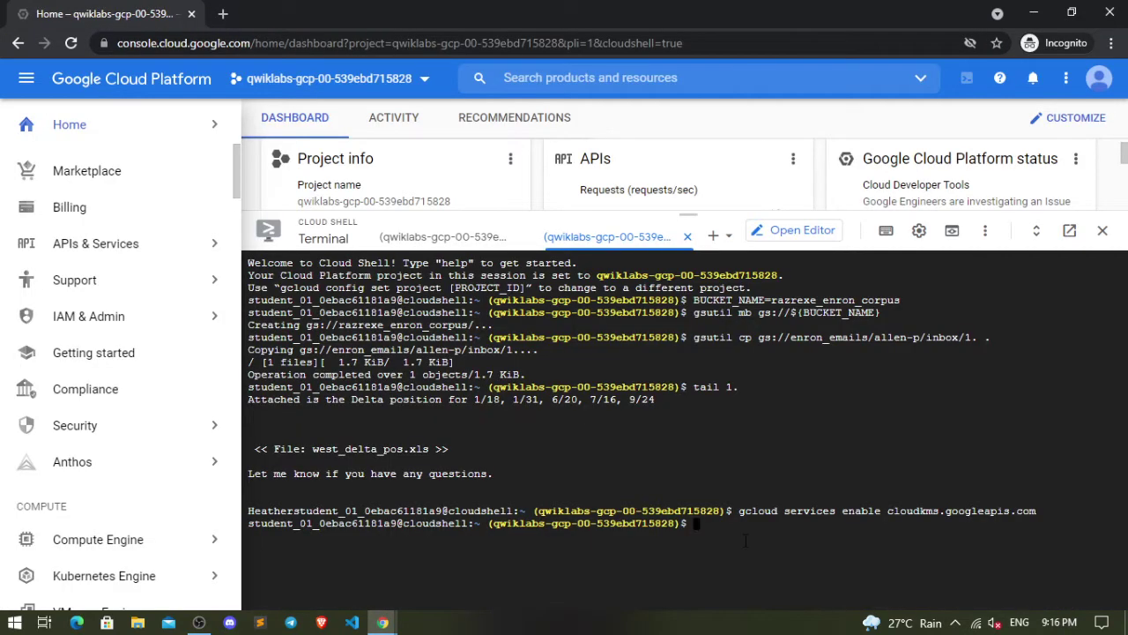
Set the key ring and crypto key name variables in Cloud Shell.
key(ctrl+v)
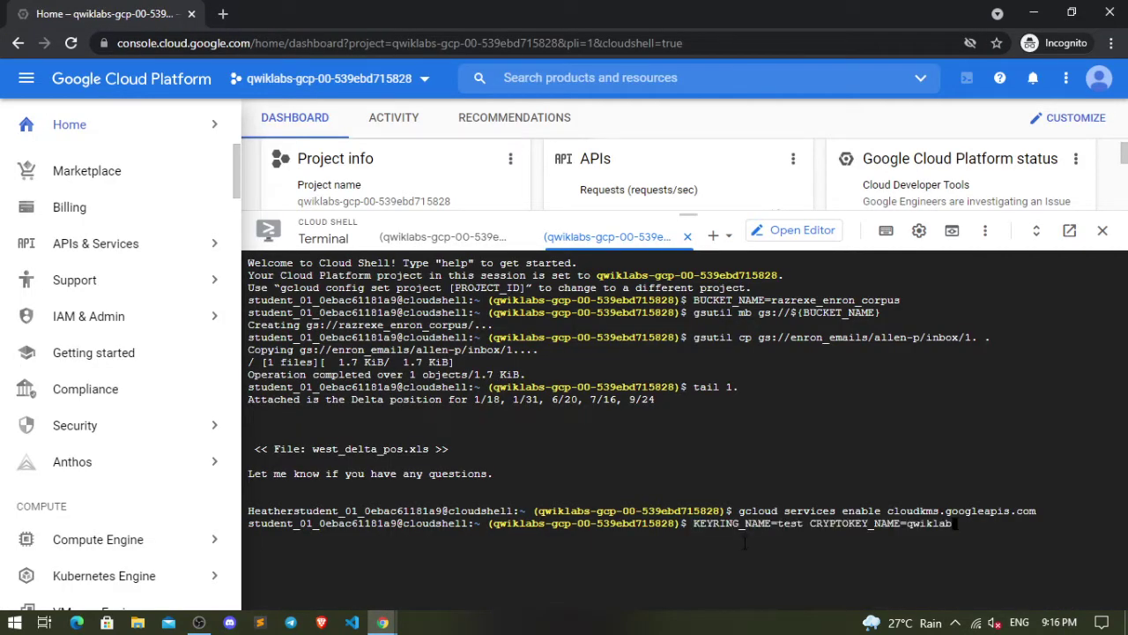
key(alt+Tab)
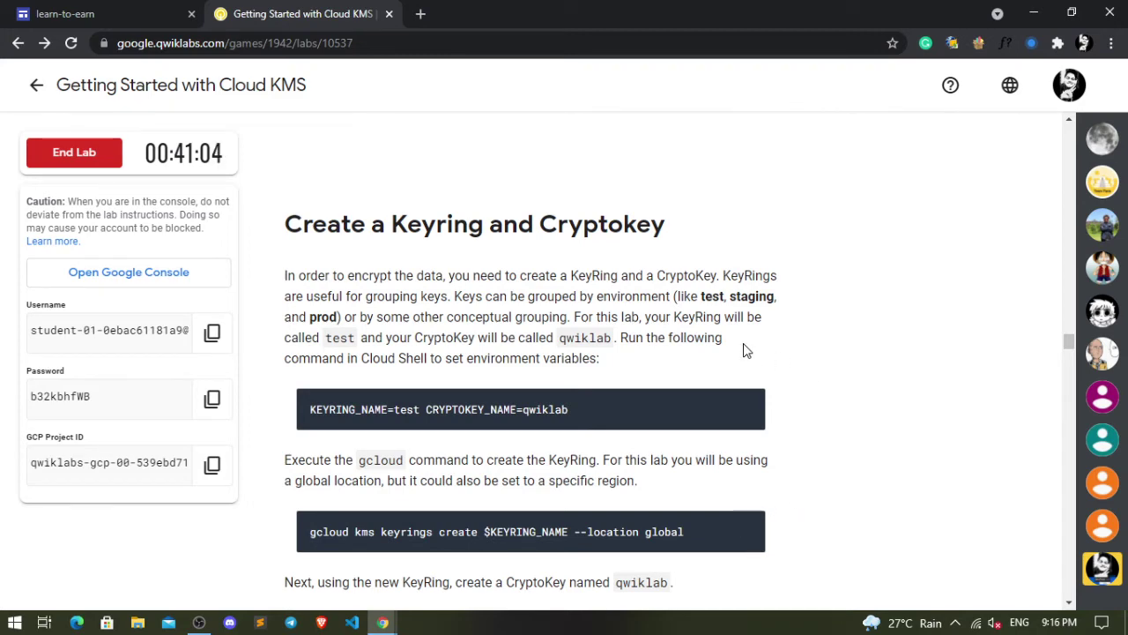
key(alt+Tab)
click(1005, 525)
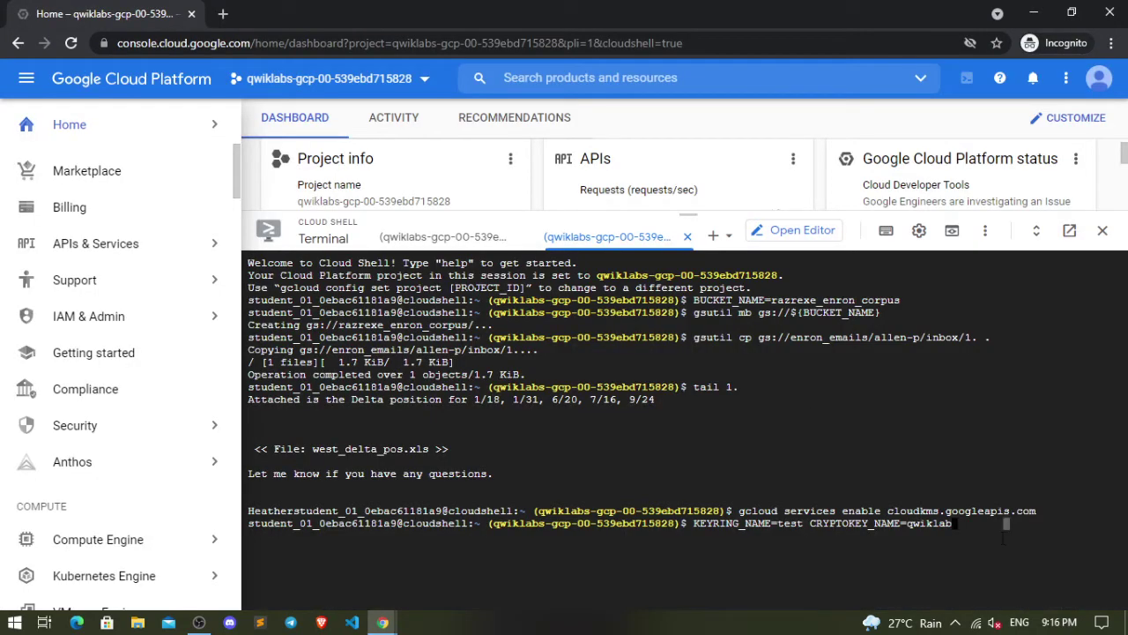
Create the test key ring in the global location with gcloud kms keyrings create.
key(alt+Tab)
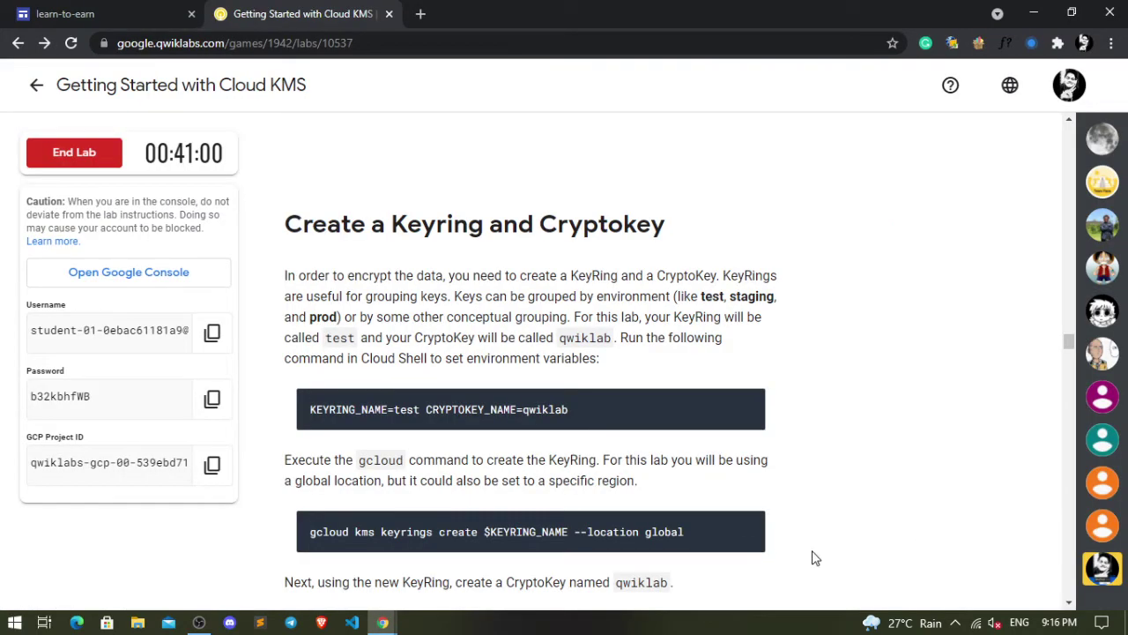
scroll(721, 530, down, 1)
click(747, 443)
key(alt+Tab)
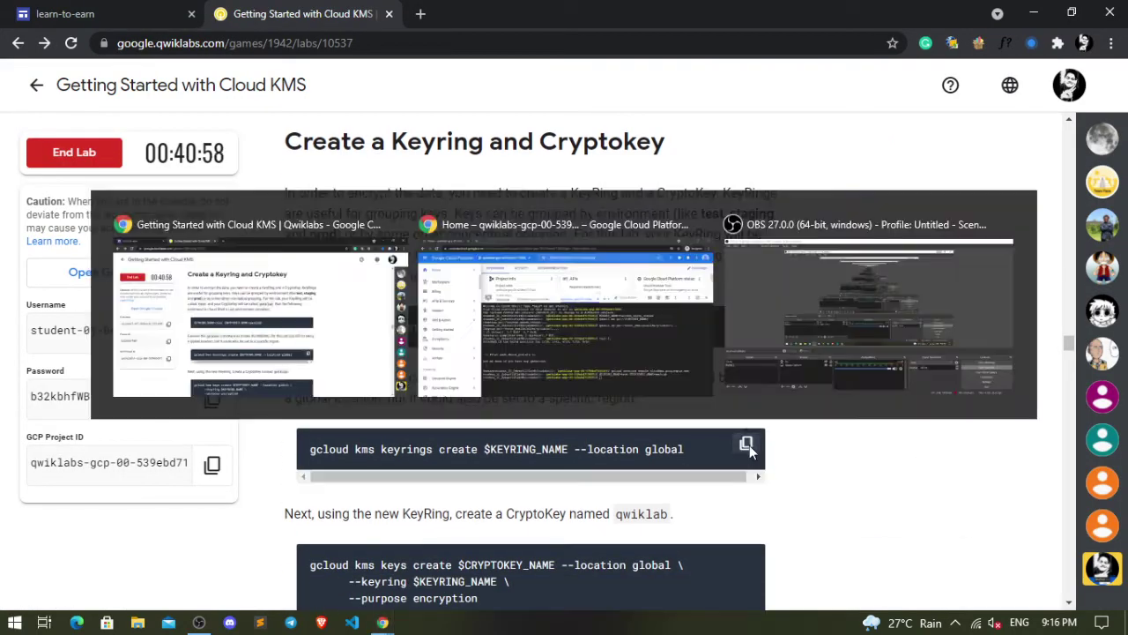
key(ctrl+v)
key(Return)
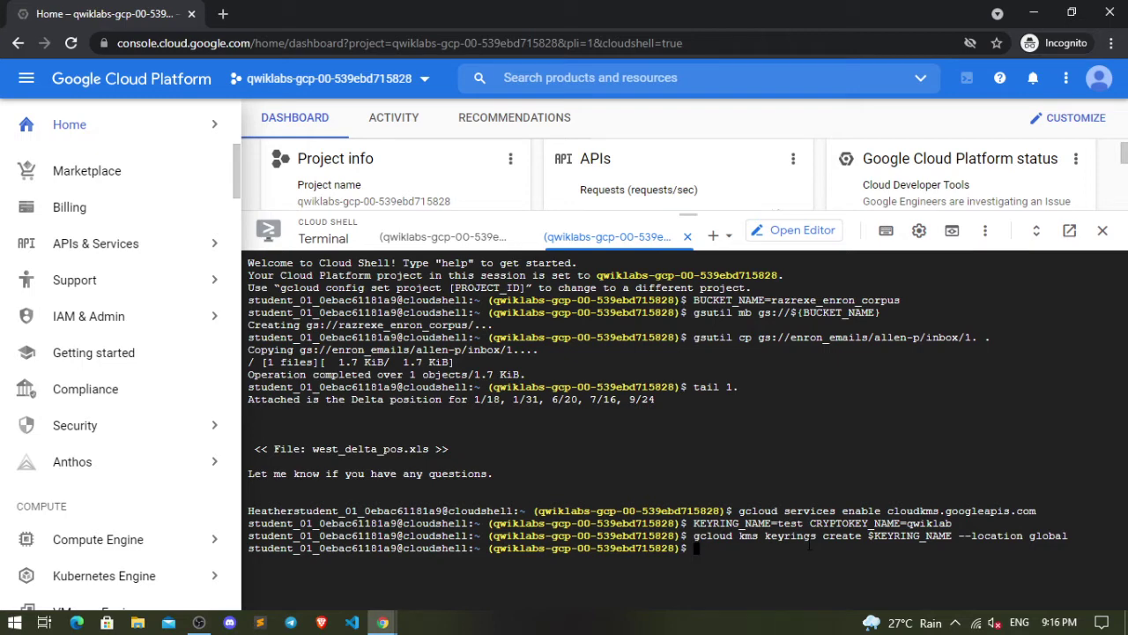
Create the qwiklab encryption crypto key with gcloud kms keys create.
key(alt+Tab)
scroll(675, 404, down, 2)
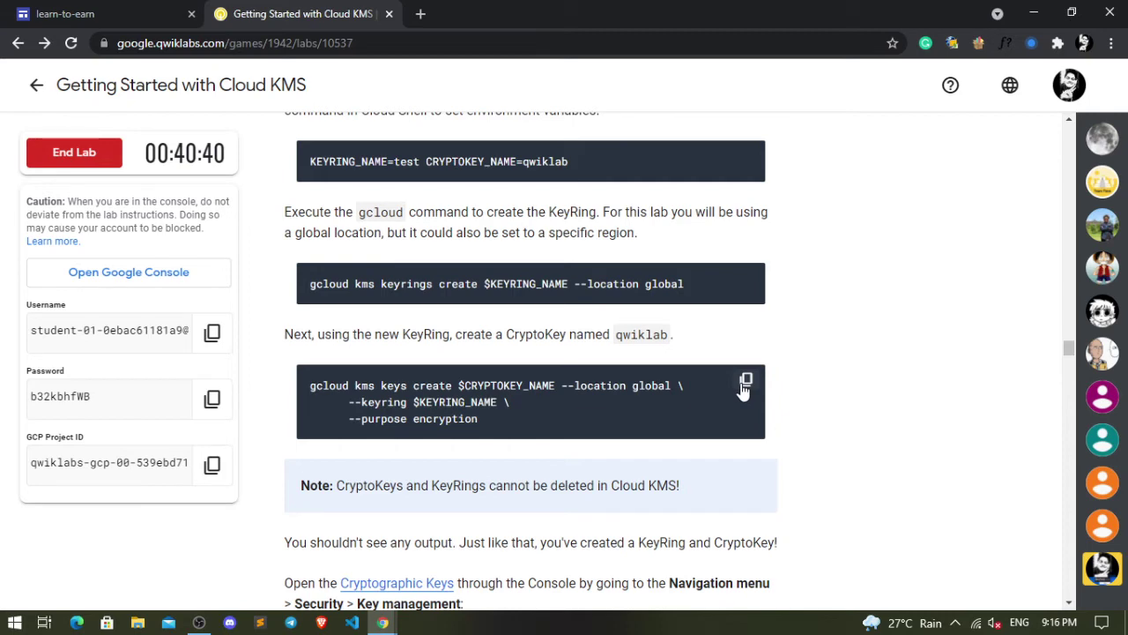
click(746, 381)
key(alt+Tab)
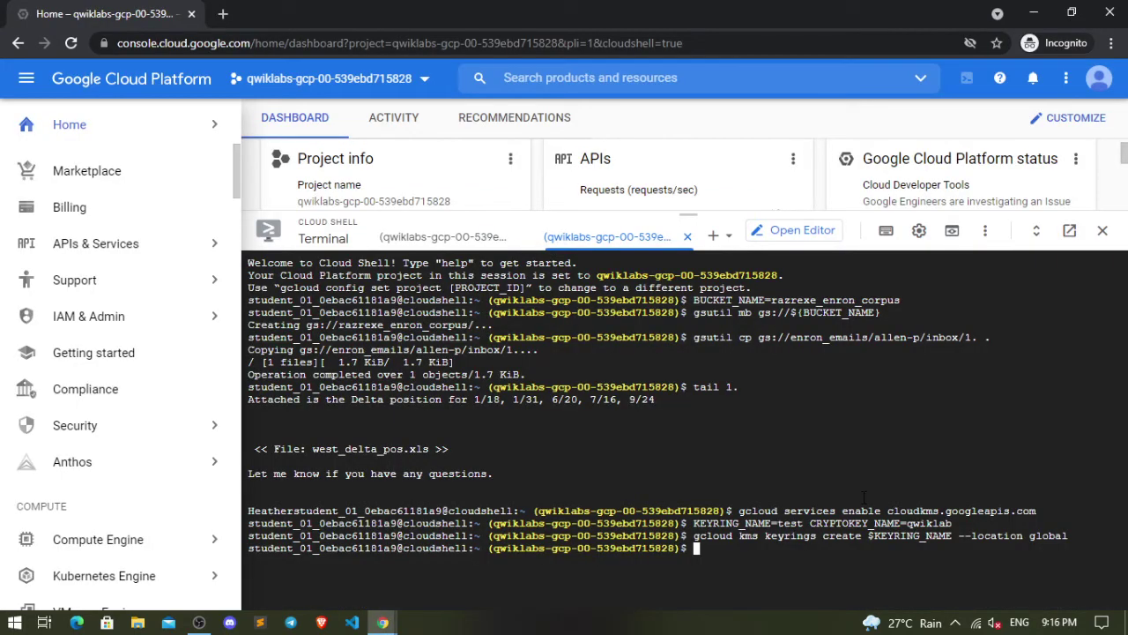
key(ctrl+v)
key(Return)
key(alt+Tab)
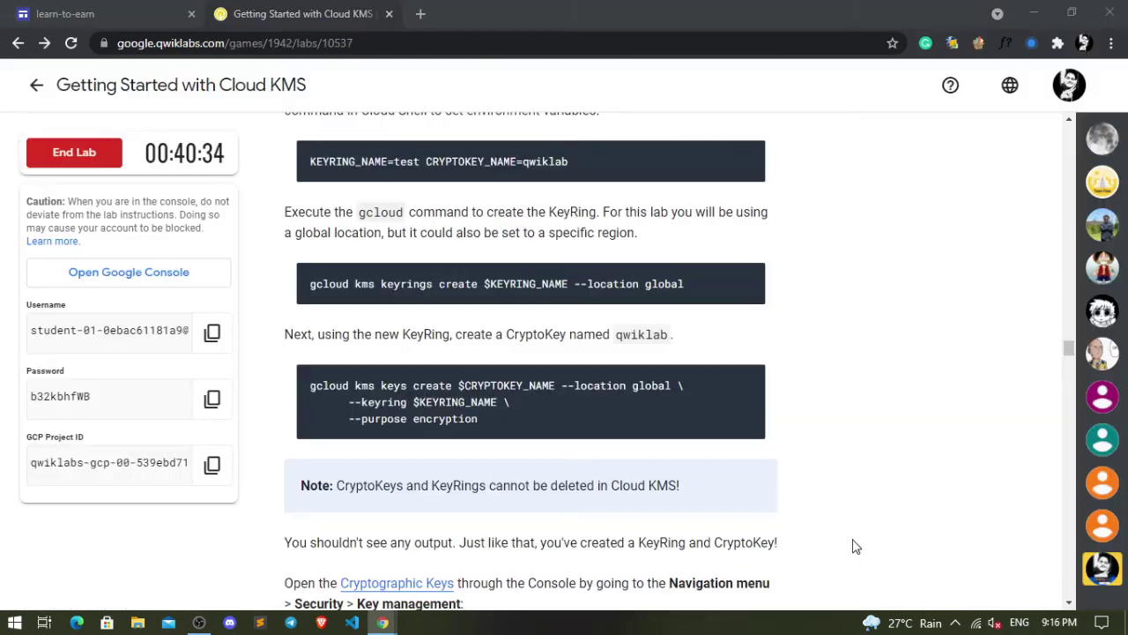
scroll(733, 499, down, 1)
scroll(729, 490, down, 3)
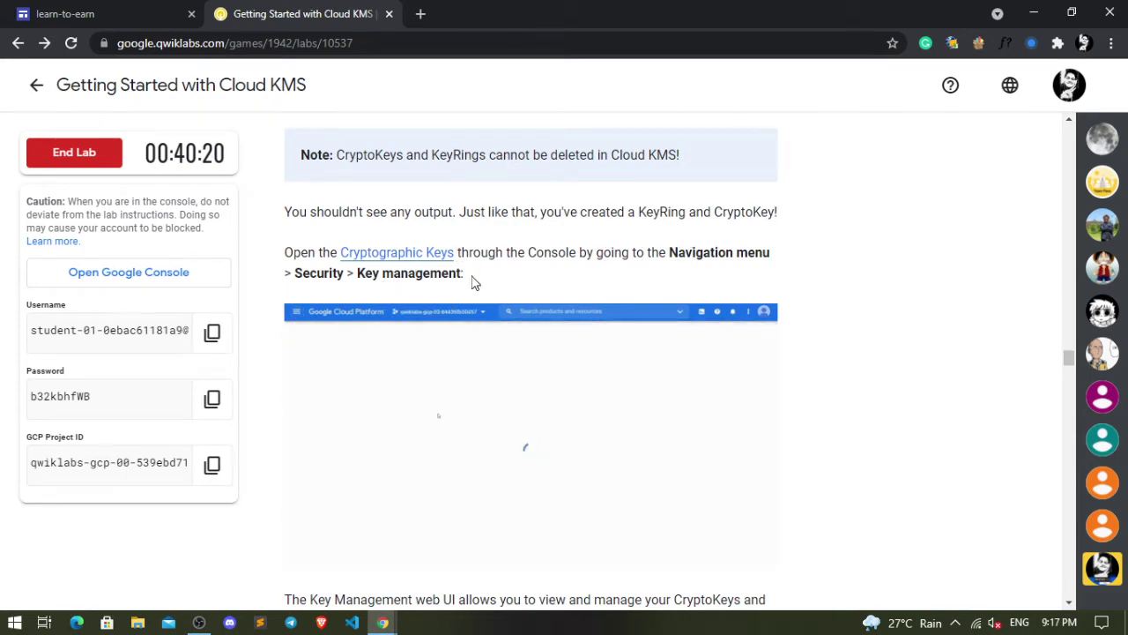
Open the Key Management page by searching 'keymana' in the console search bar.
key(alt+Tab)
click(579, 85)
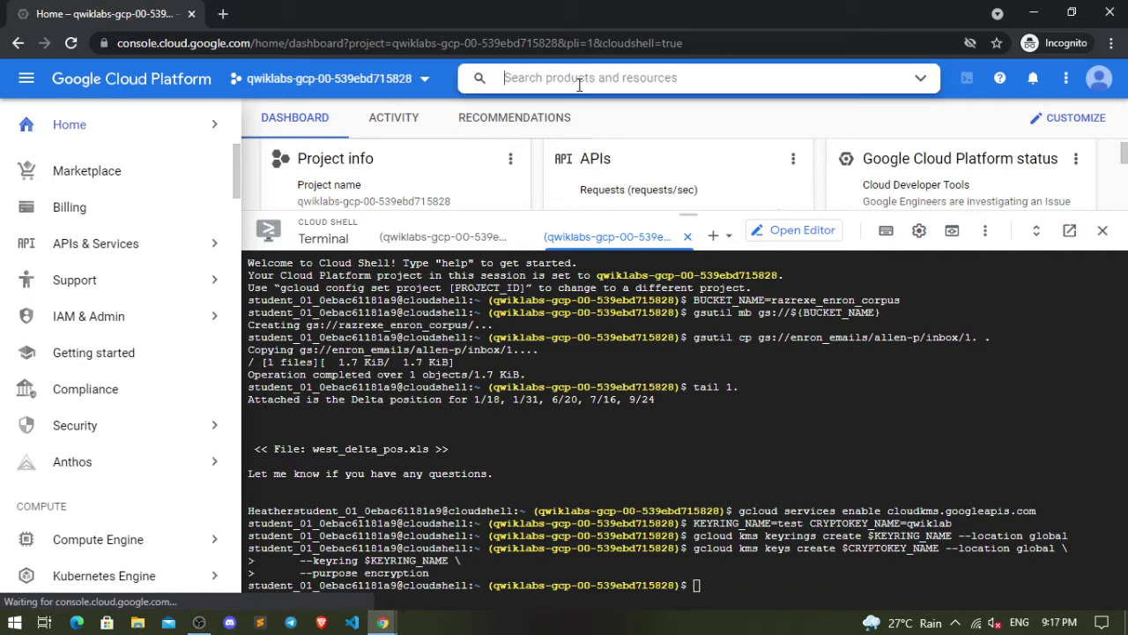
text(keymana)
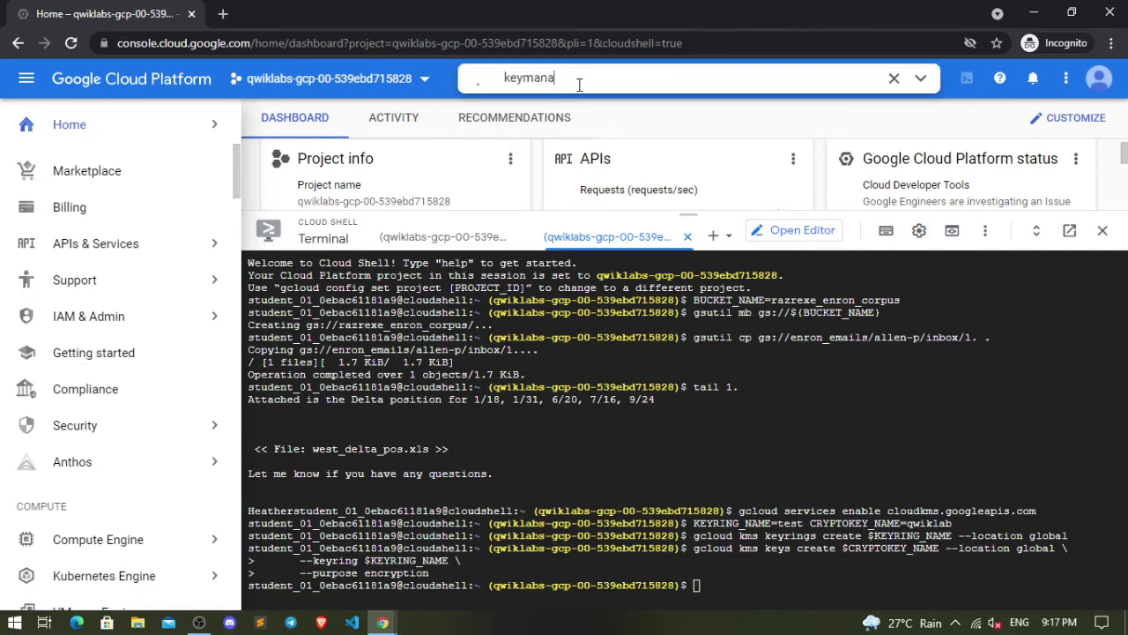
key(BackSpace)
key(BackSpace)
key(BackSpace)
key(BackSpace)
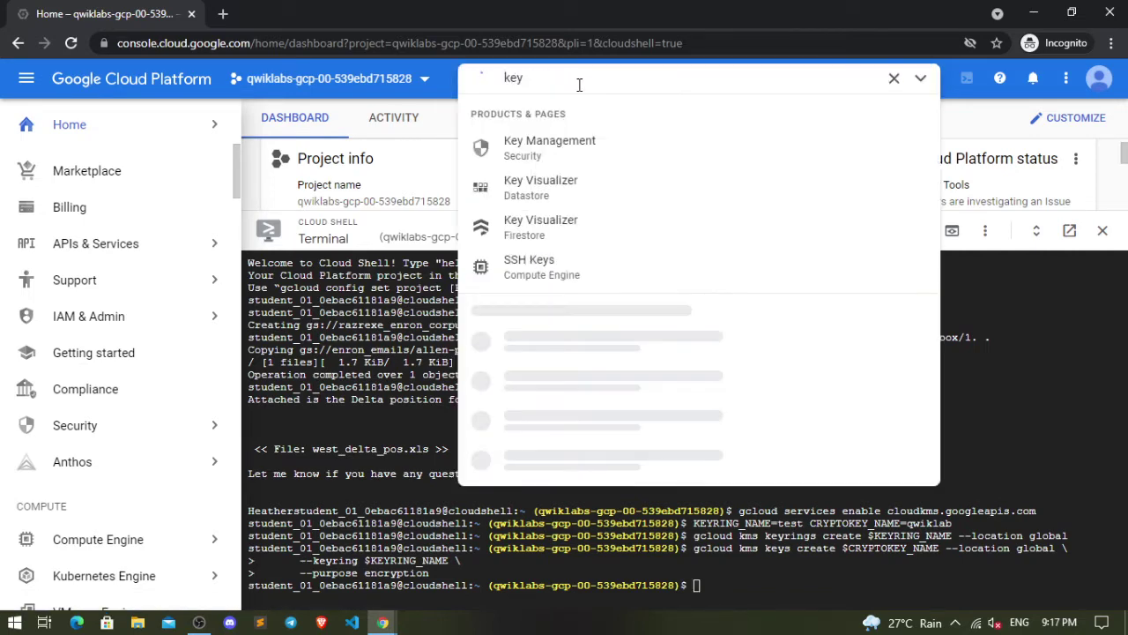
click(562, 150)
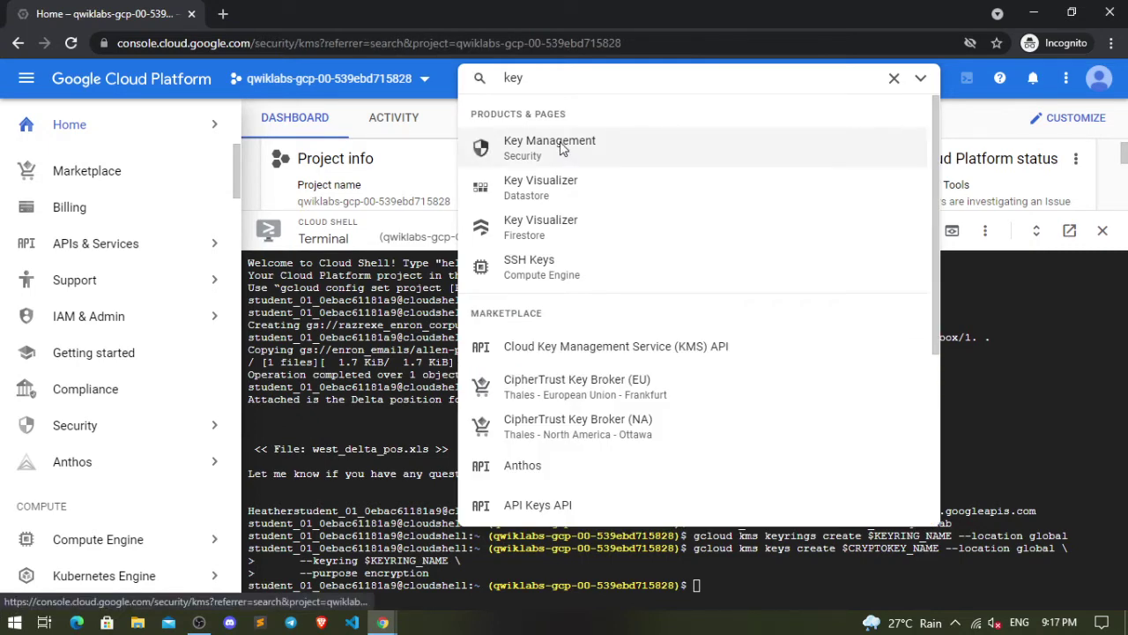
Drag the Cloud Shell divider down so the test key ring list is visible.
key(alt+Tab)
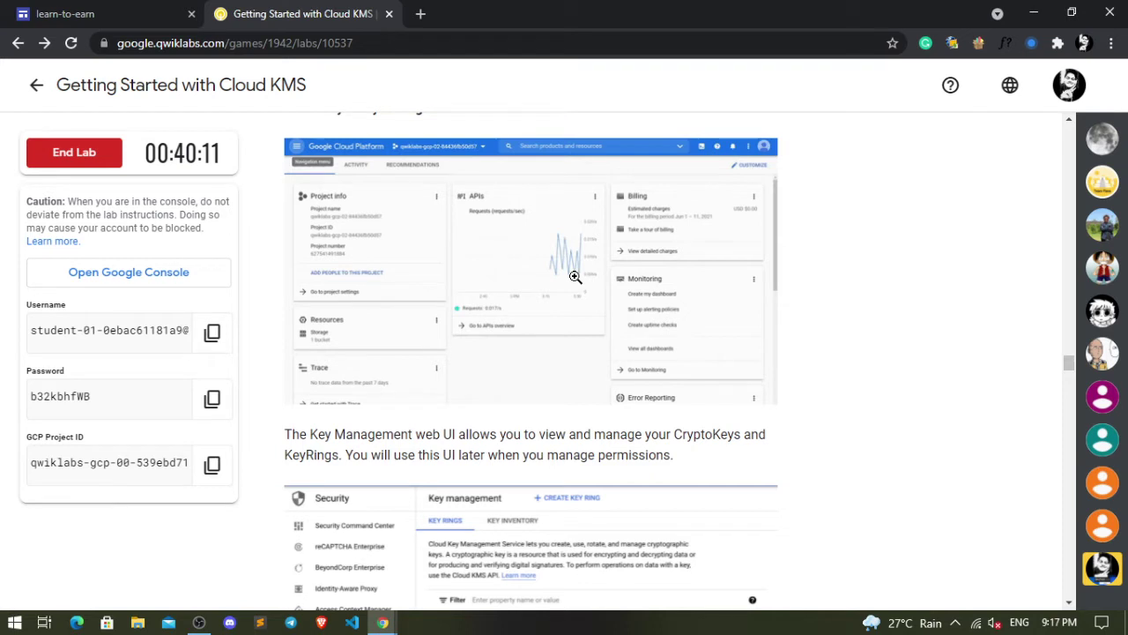
scroll(575, 276, down, 3)
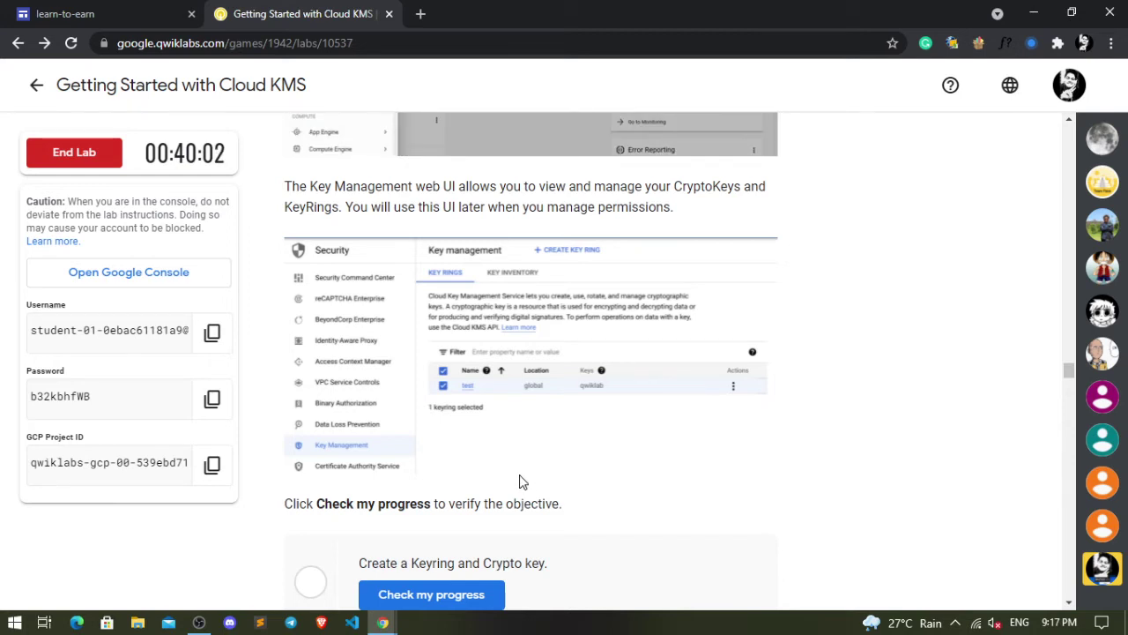
key(alt+Tab)
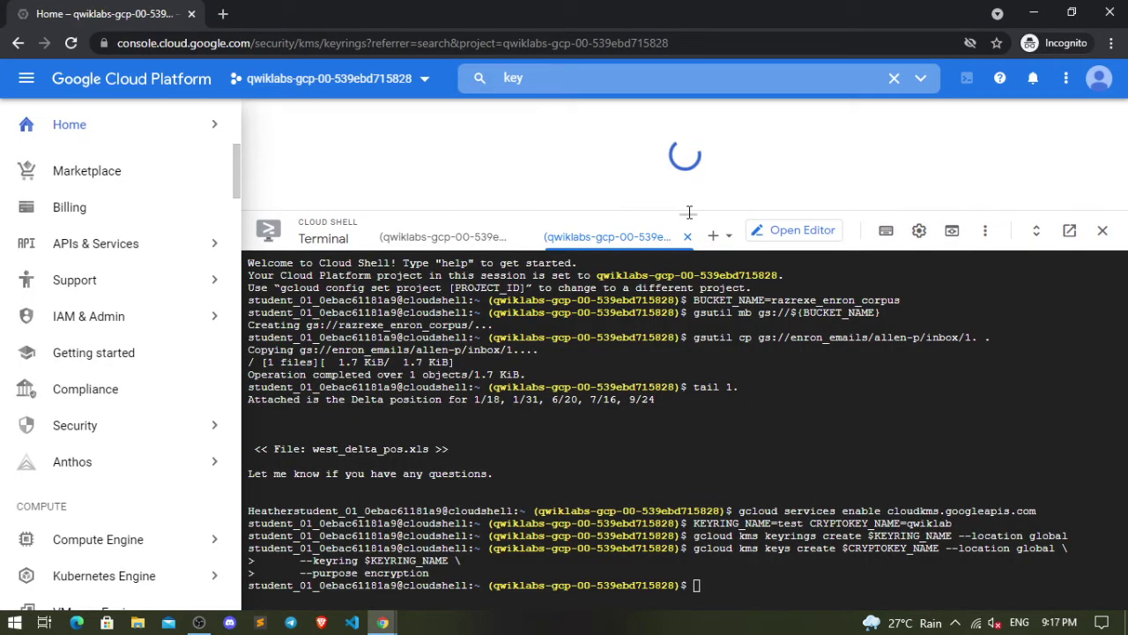
drag(689, 212, 696, 492)
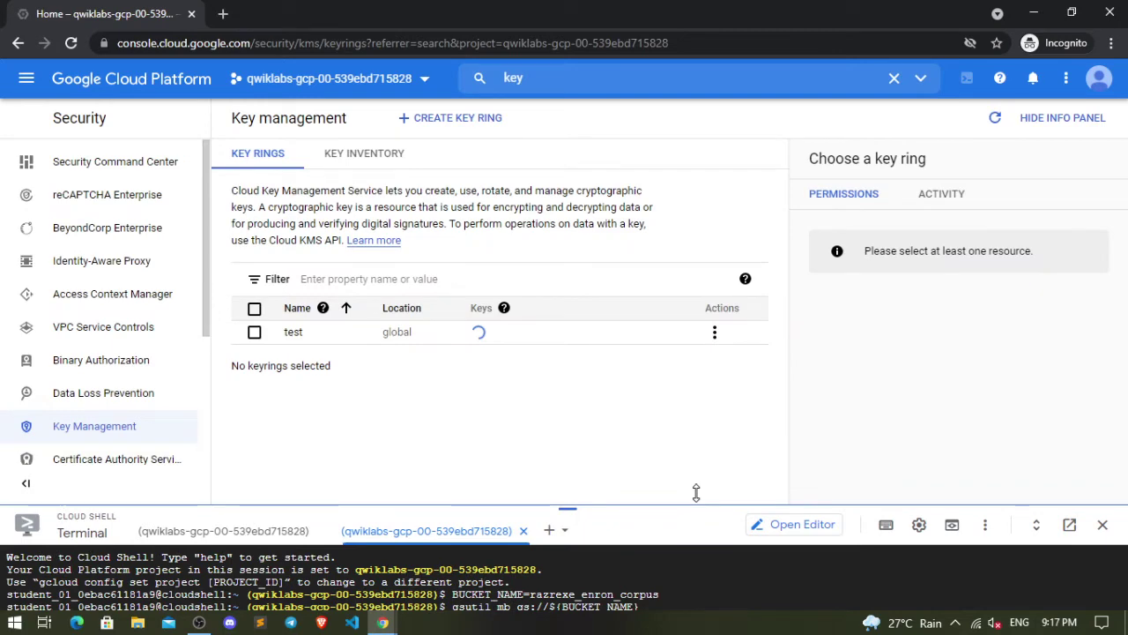
Read ahead in the lab instructions to the email encryption section.
key(alt+Tab)
scroll(542, 334, up, 3)
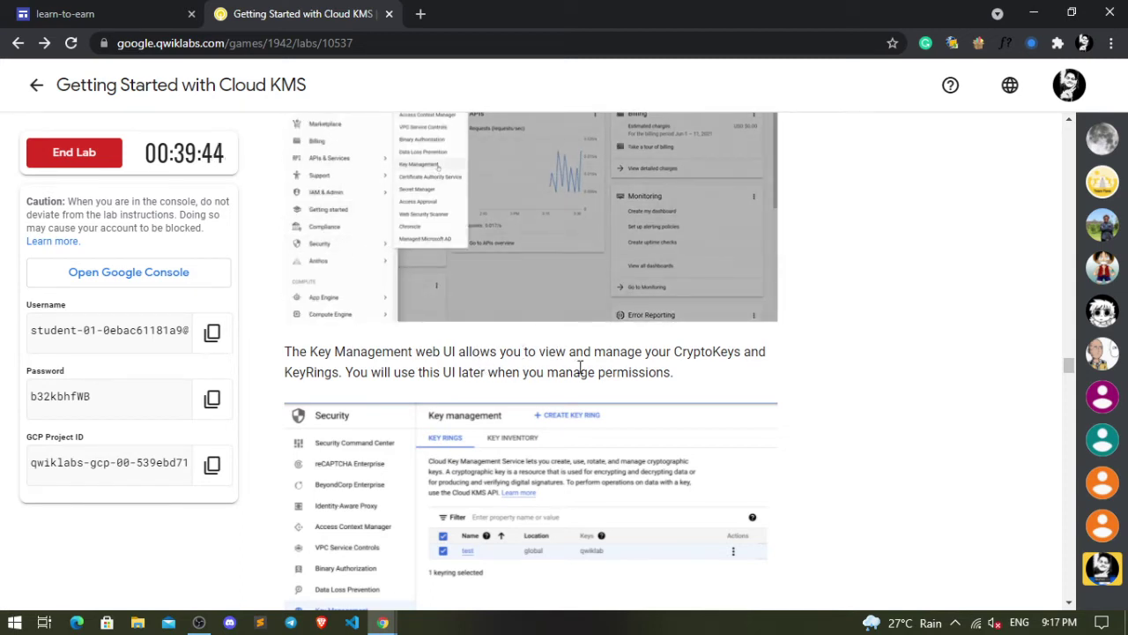
scroll(579, 371, down, 1)
scroll(579, 371, down, 2)
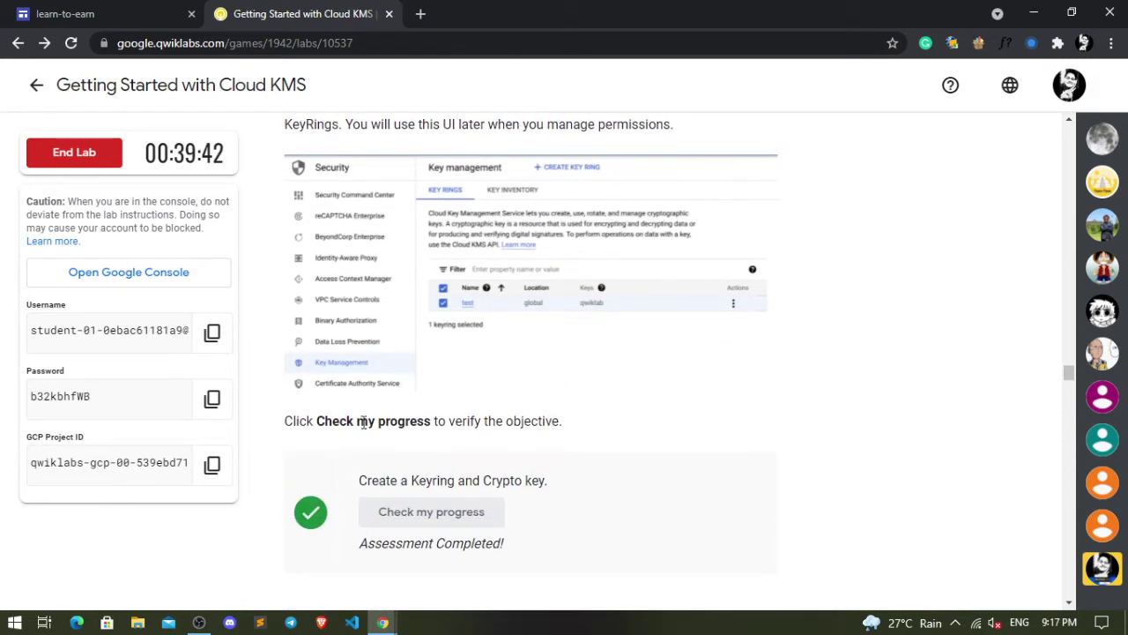
drag(339, 421, 621, 422)
click(620, 422)
scroll(620, 422, down, 3)
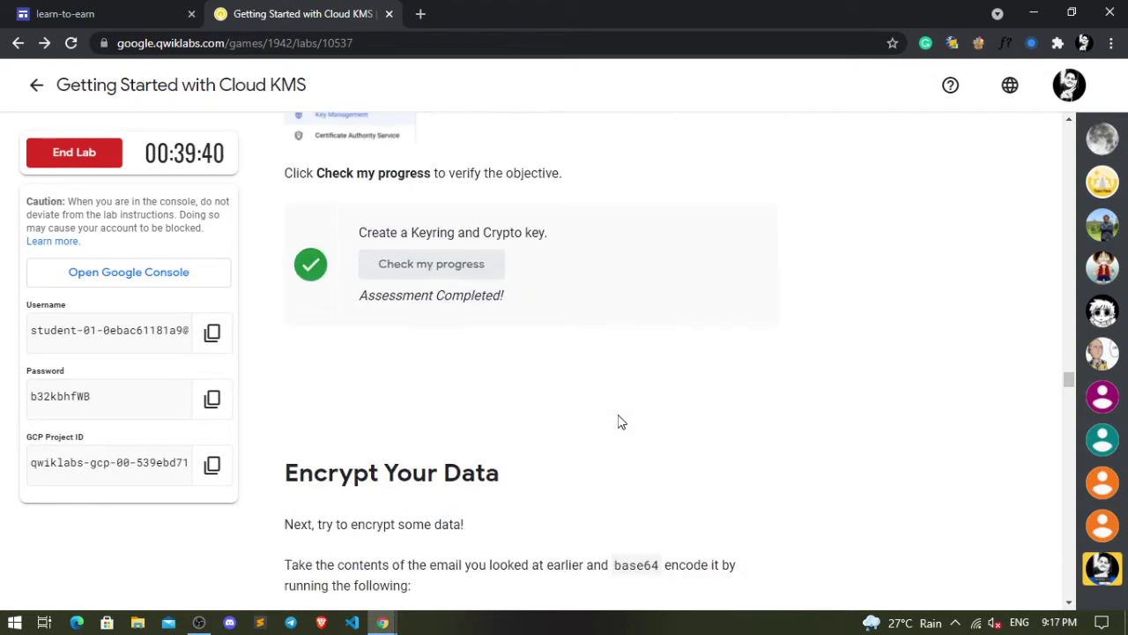
Base64-encode the email into PLAINTEXT with 'PLAINTEXT=$(cat 1. | base64 -w0)' in Cloud Shell.
scroll(620, 422, down, 1)
scroll(552, 415, down, 2)
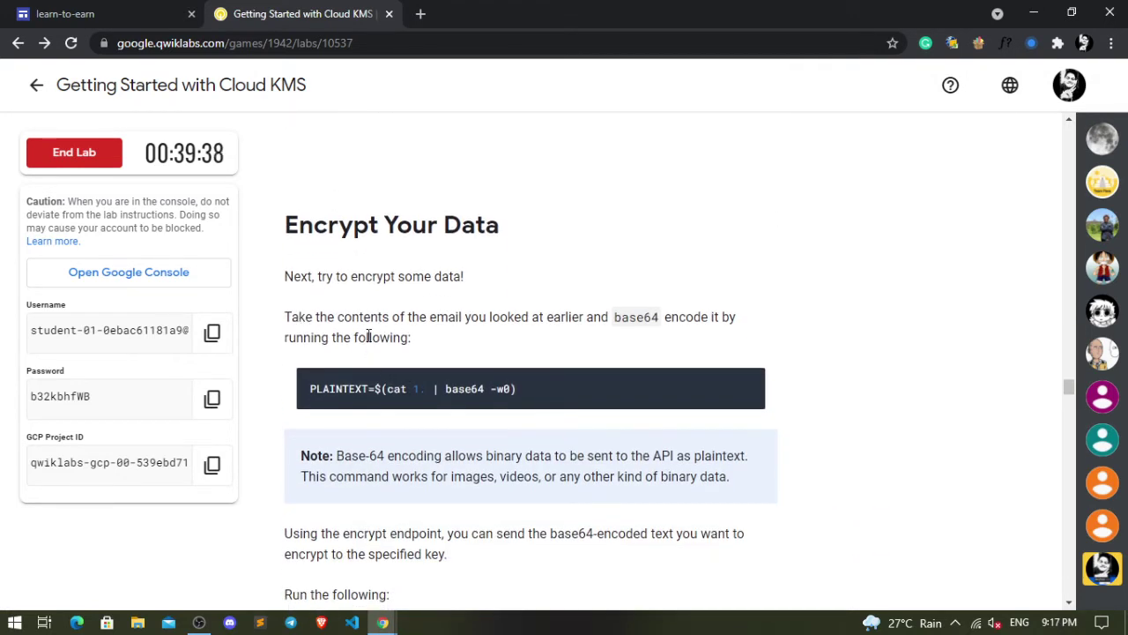
drag(579, 317, 740, 337)
click(712, 314)
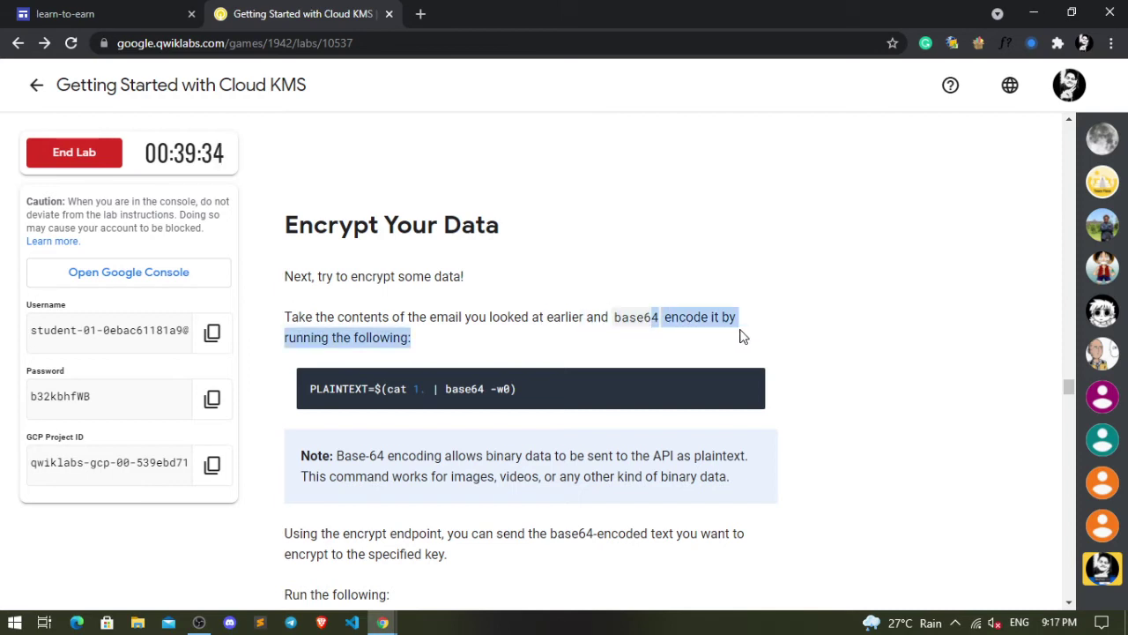
click(746, 382)
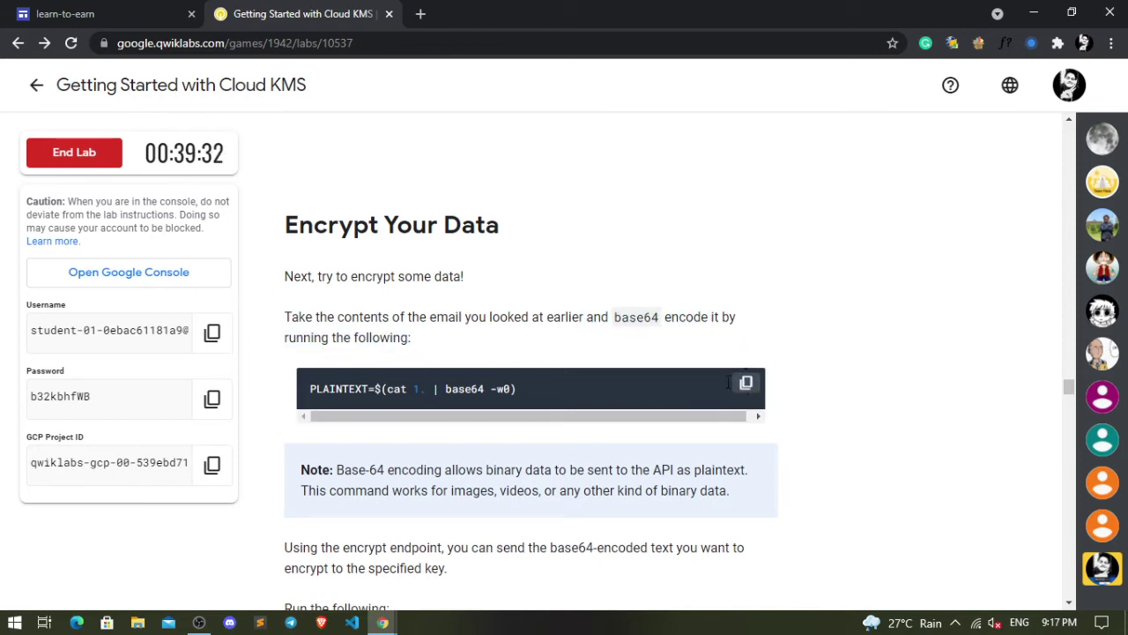
key(alt+Tab)
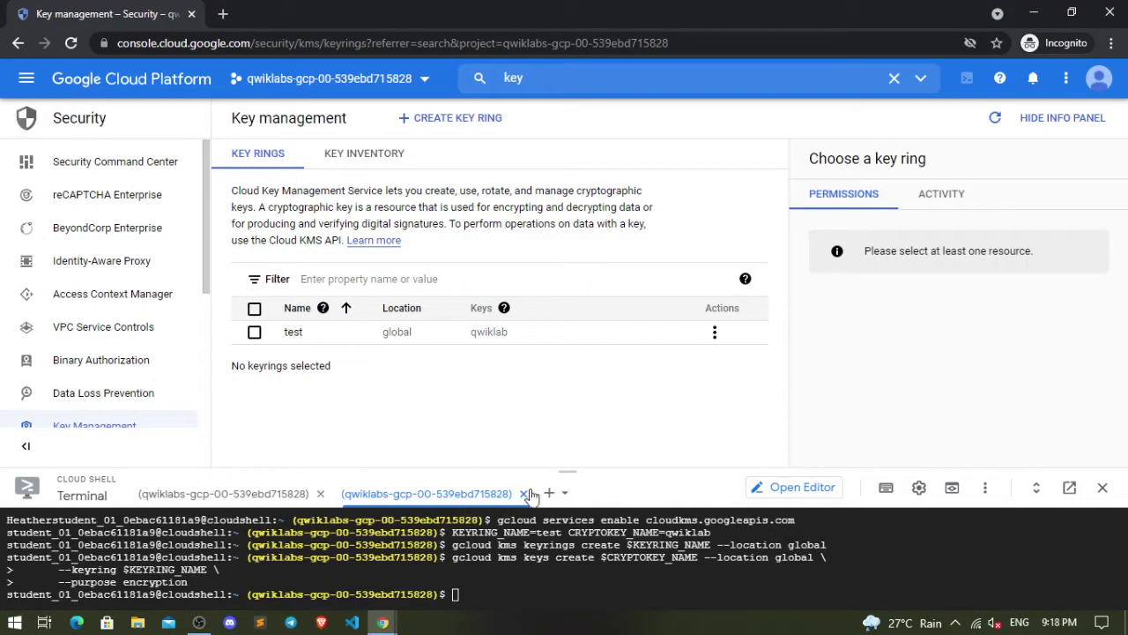
drag(565, 470, 568, 346)
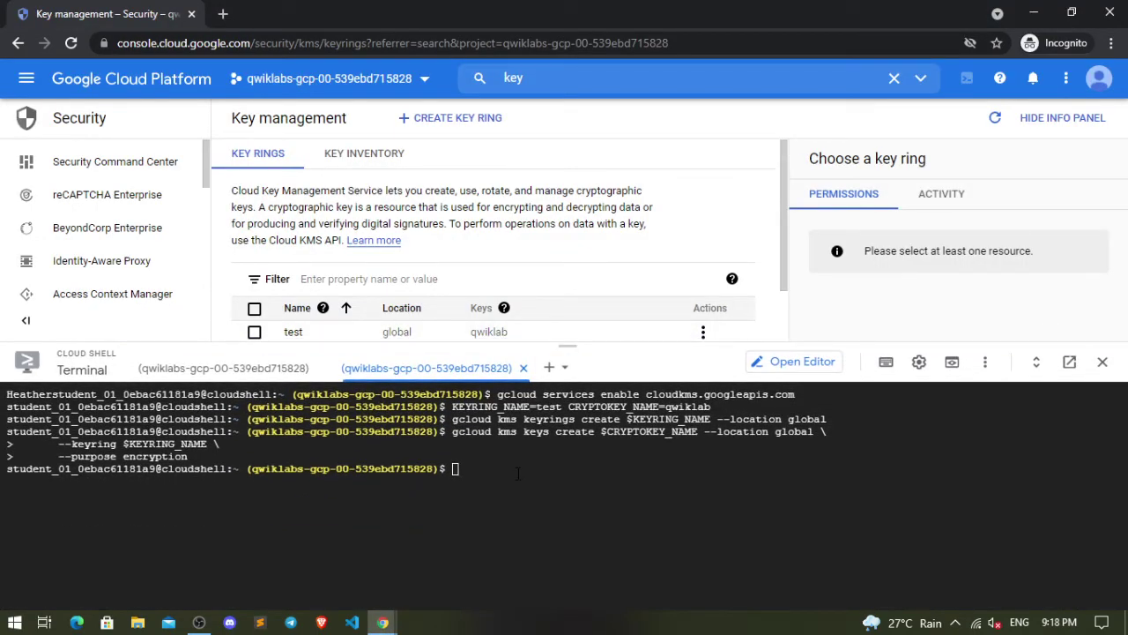
key(ctrl+v)
key(Return)
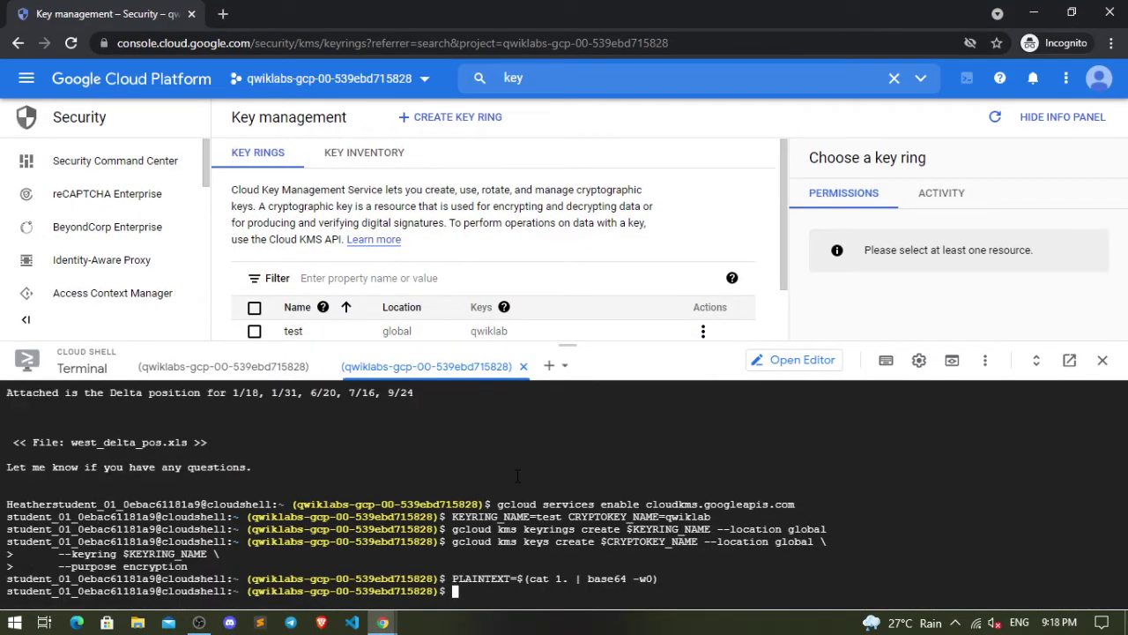
Run the lab's curl command sending PLAINTEXT to the qwiklab key's encrypt endpoint.
key(alt+Tab)
scroll(448, 453, down, 1)
scroll(448, 453, down, 2)
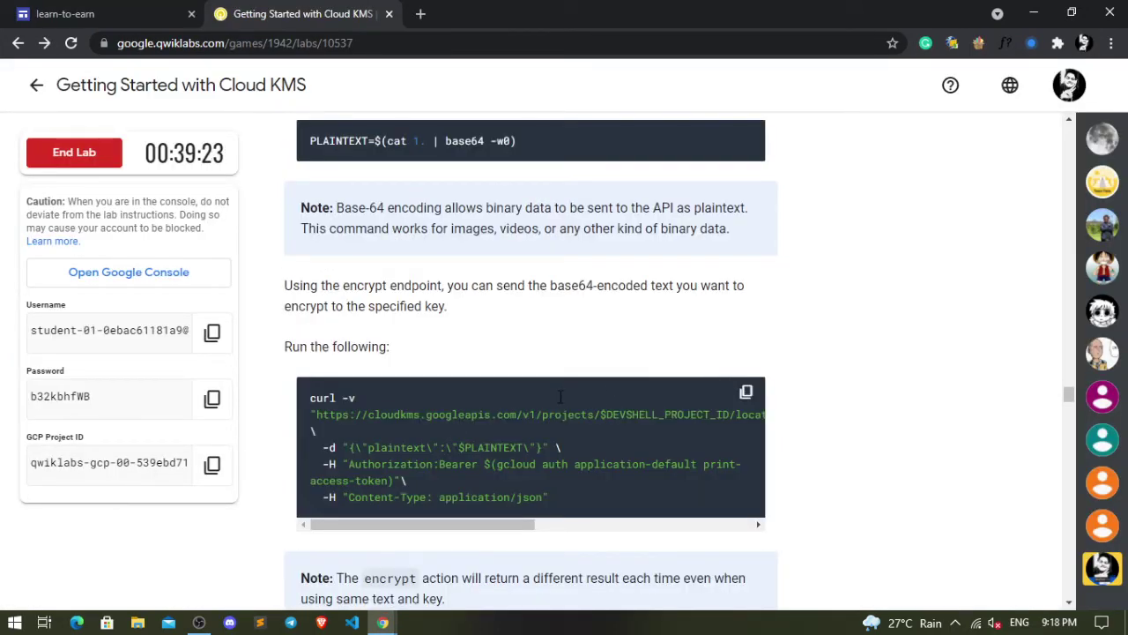
click(745, 391)
key(alt+Tab)
click(591, 595)
key(ctrl+v)
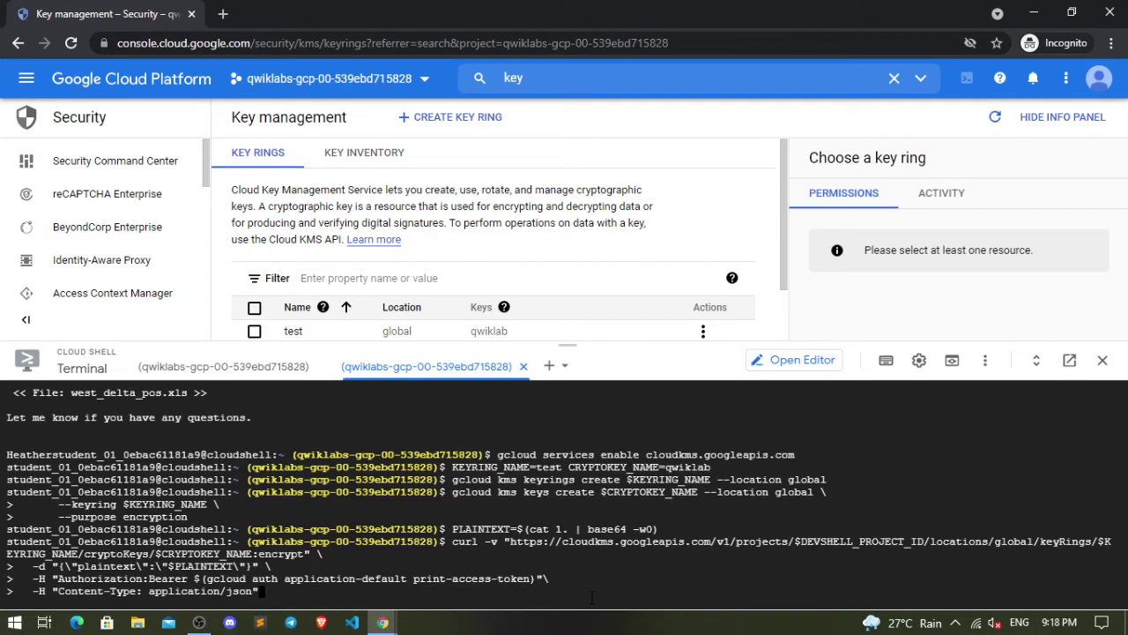
key(Return)
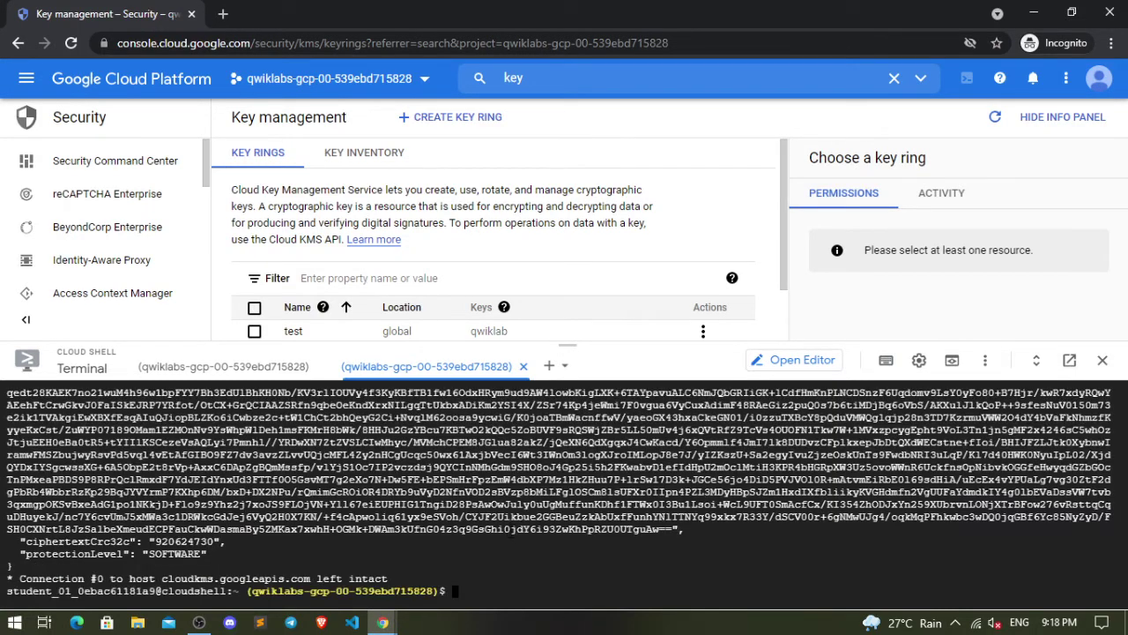
key(alt+Tab)
Encrypt the email with the curl-and-jq command, saving the ciphertext to 1.encrypted.
scroll(615, 457, down, 2)
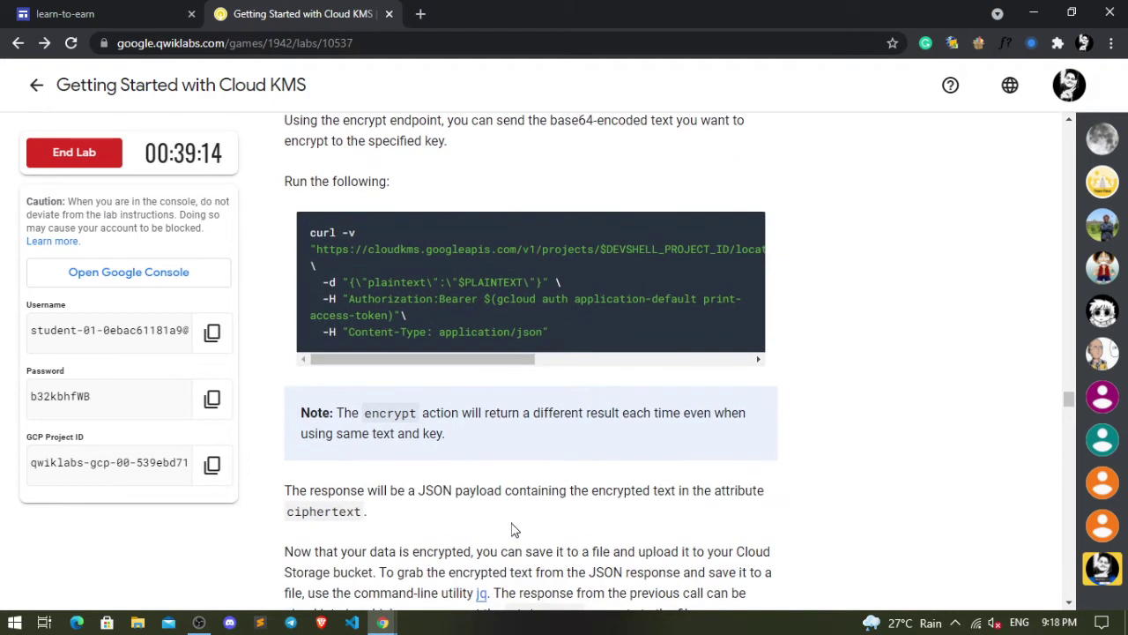
scroll(610, 451, down, 1)
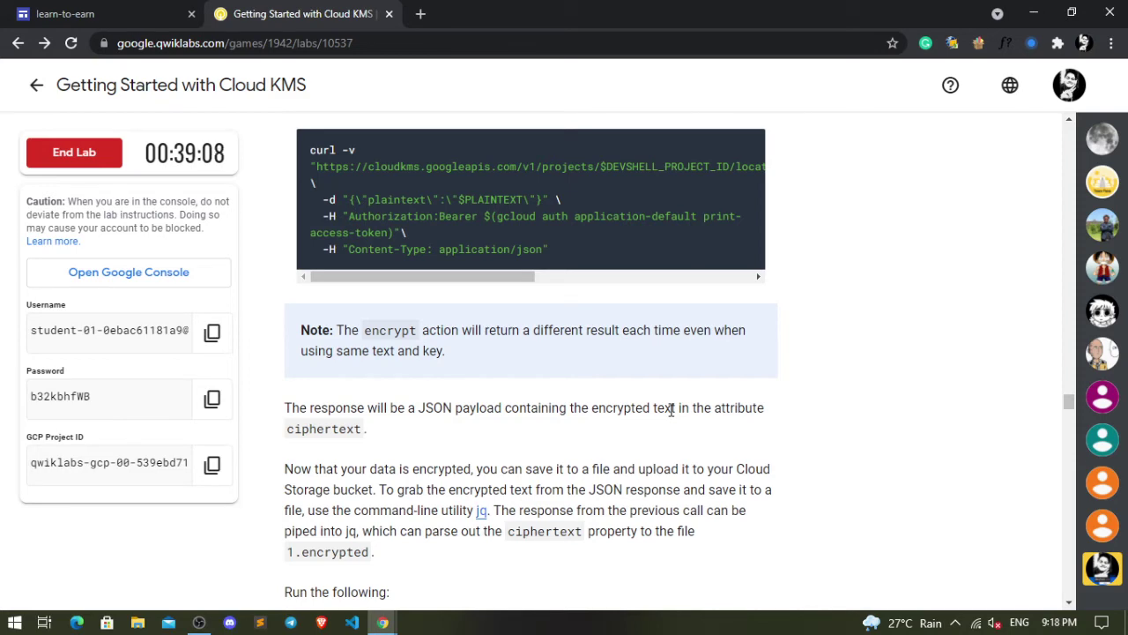
scroll(661, 407, down, 1)
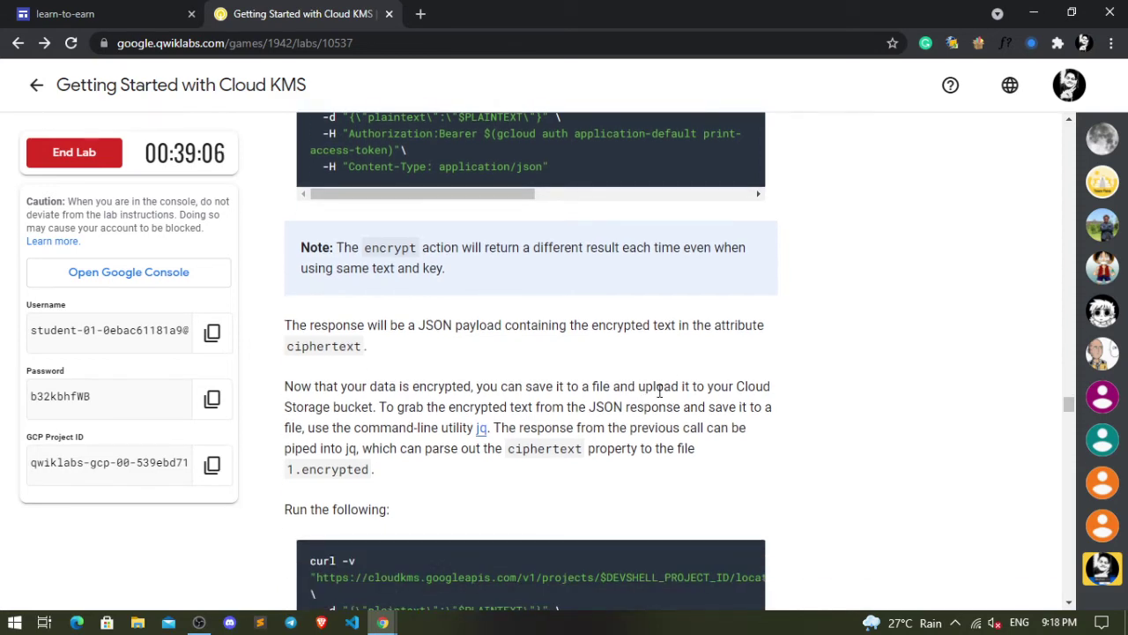
scroll(659, 391, down, 2)
click(745, 388)
key(alt+Tab)
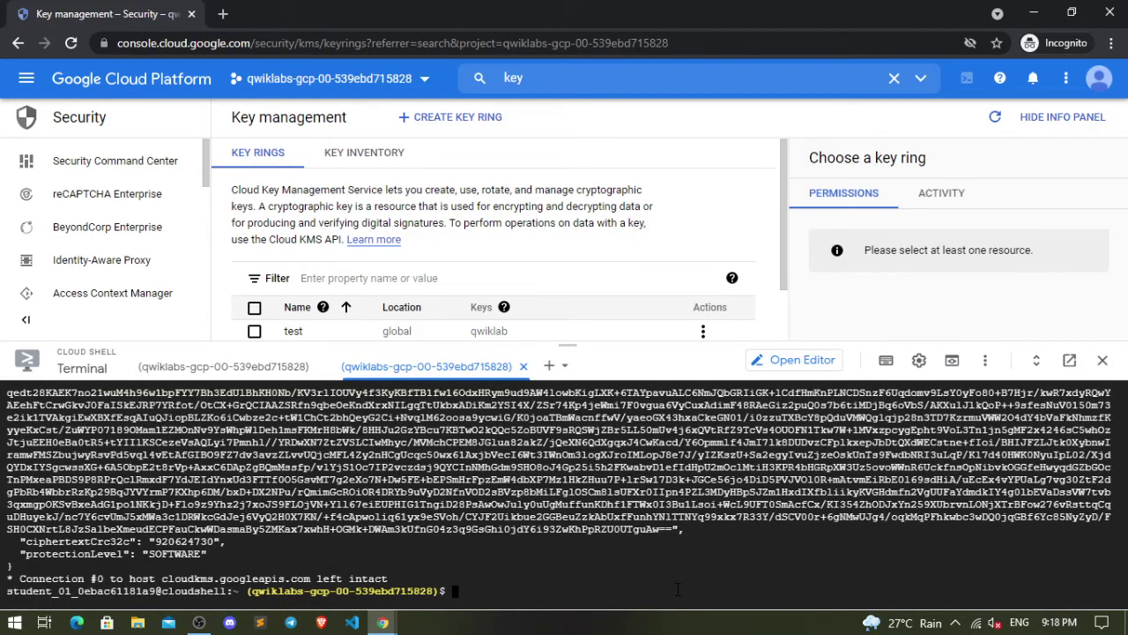
key(ctrl+v)
key(Return)
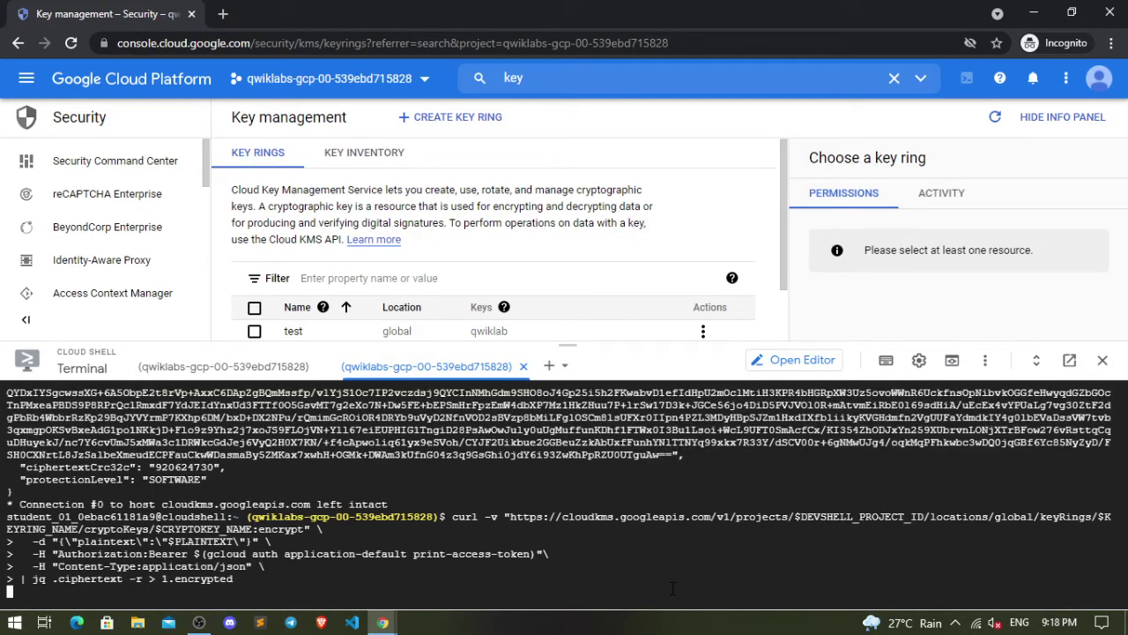
Run the curl decrypt command to confirm 1.encrypted restores the original email text.
key(alt+Tab)
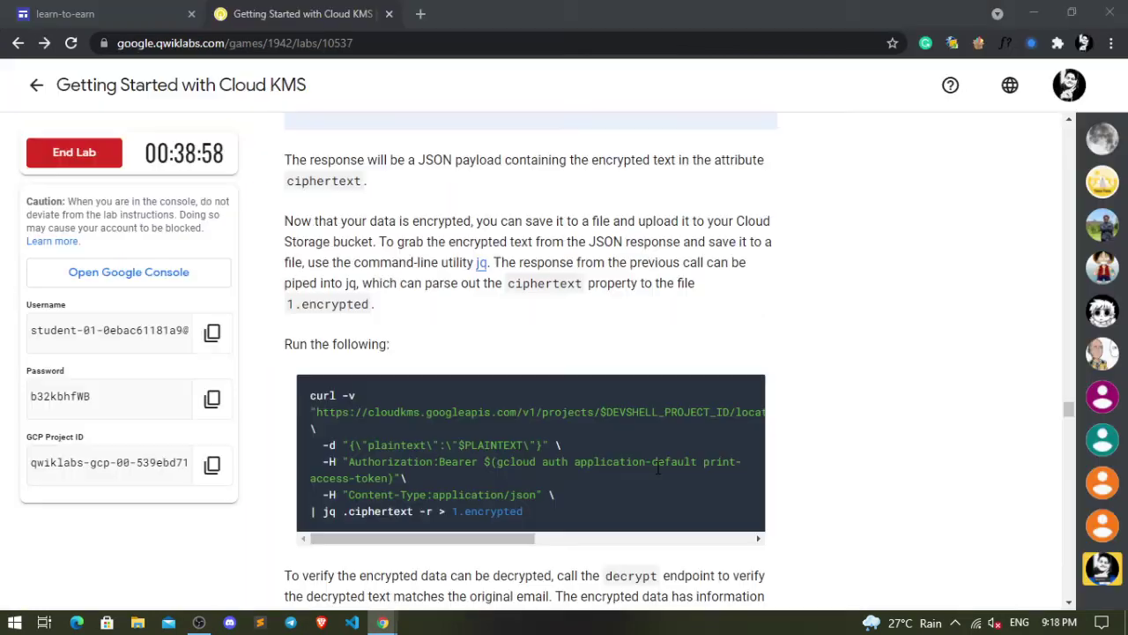
scroll(657, 468, down, 2)
scroll(658, 468, down, 2)
mouse_move(531, 533)
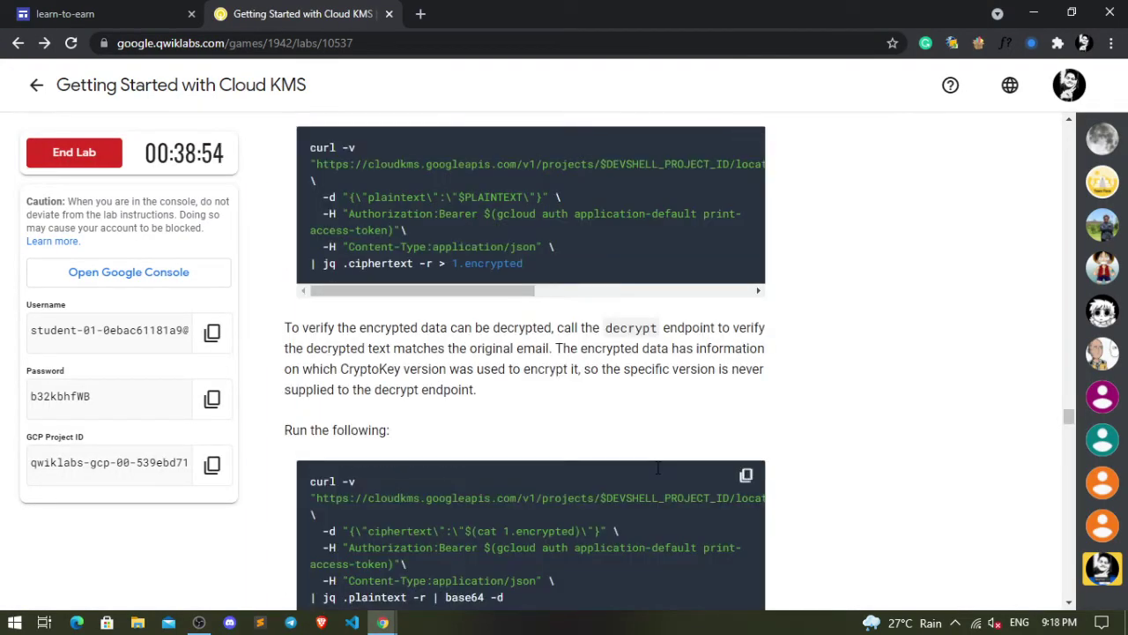
click(745, 475)
key(alt+Tab)
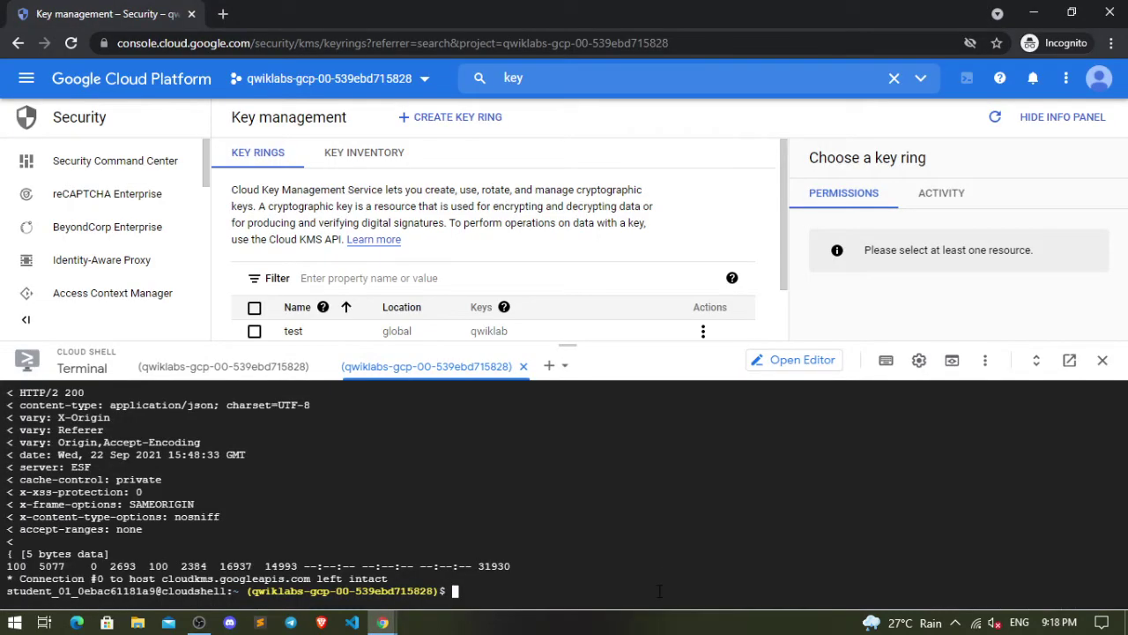
key(ctrl+v)
key(Return)
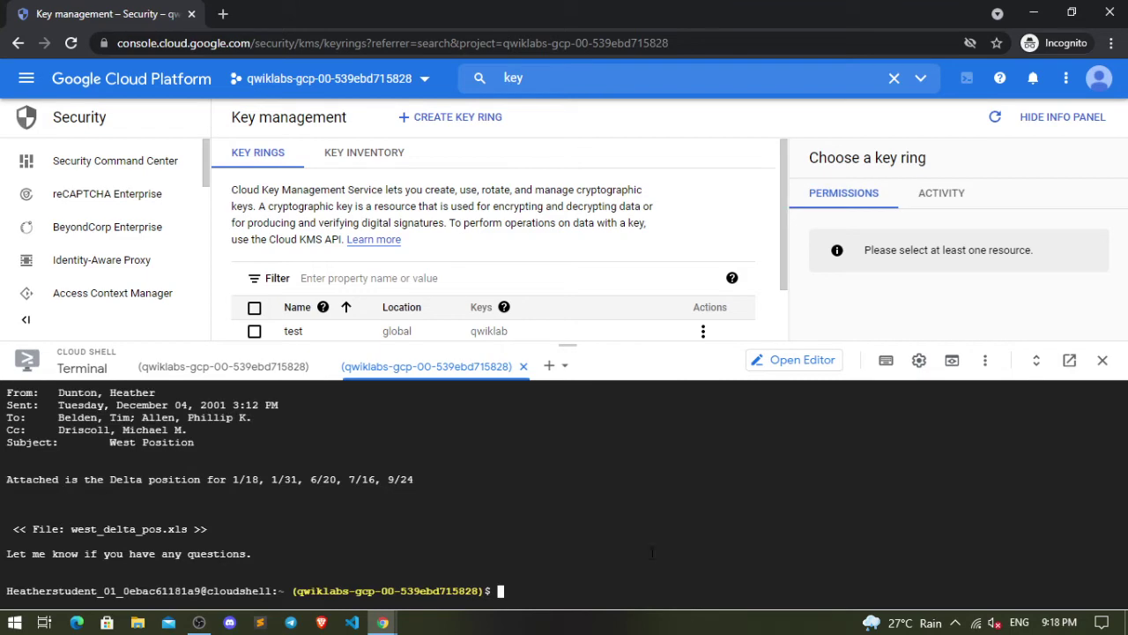
Copy the lab's gsutil command for uploading 1.encrypted to the bucket.
key(alt+Tab)
scroll(659, 524, down, 1)
scroll(661, 522, down, 3)
scroll(663, 512, down, 2)
scroll(666, 476, down, 1)
click(745, 350)
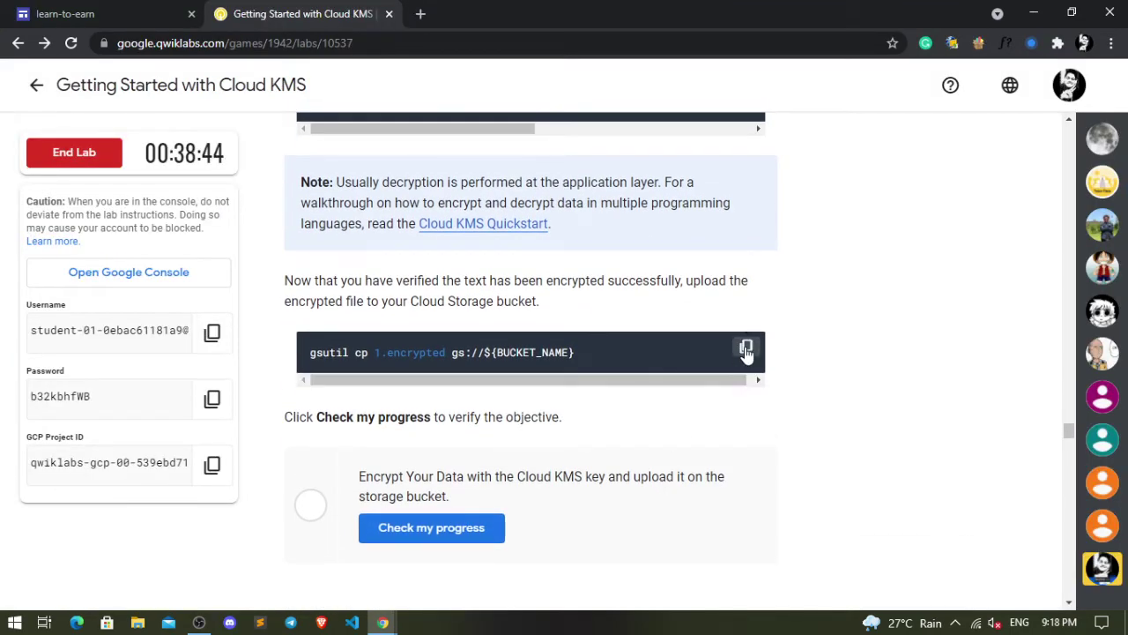
Upload 1.encrypted with 'gsutil cp 1.encrypted gs://${BUCKET_NAME}' and check progress in Qwiklabs.
key(alt+Tab)
key(ctrl+v)
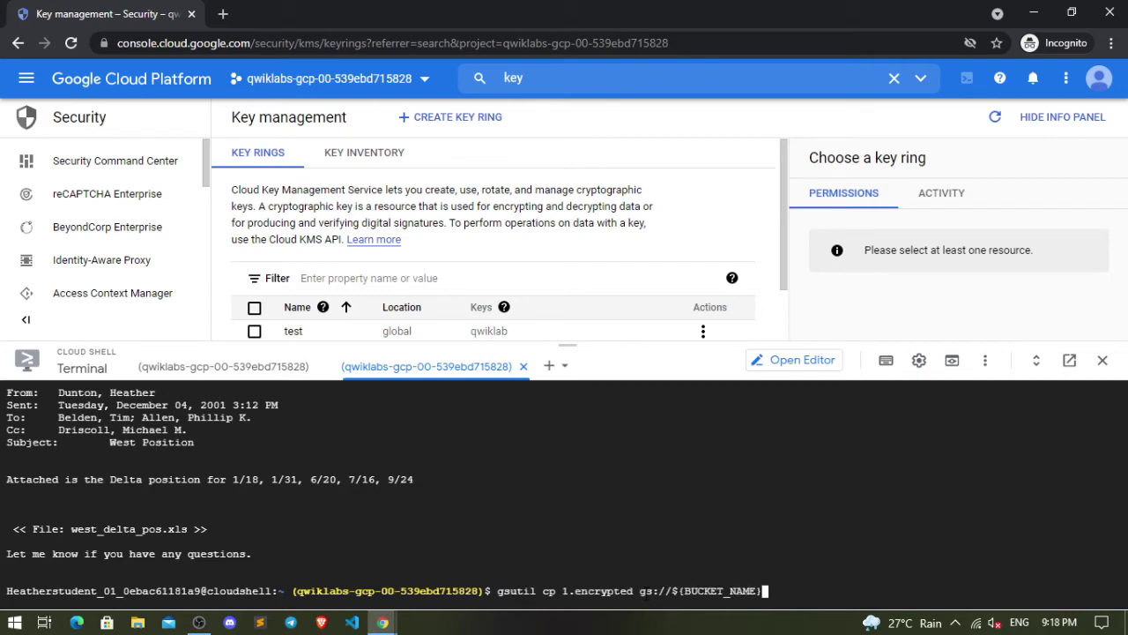
key(Return)
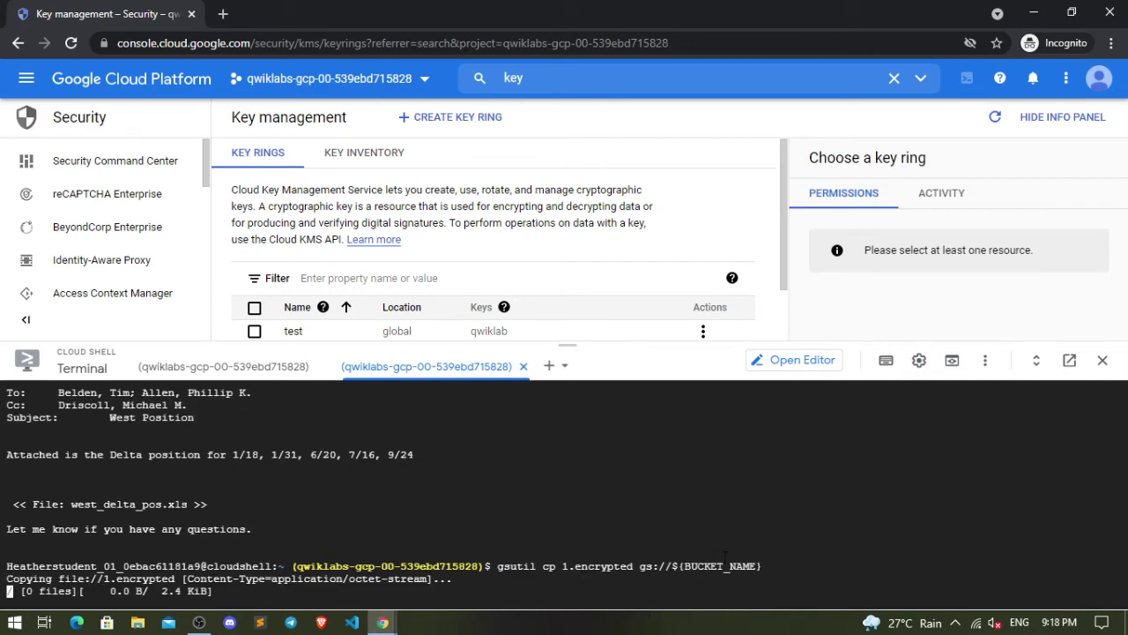
key(alt+Tab)
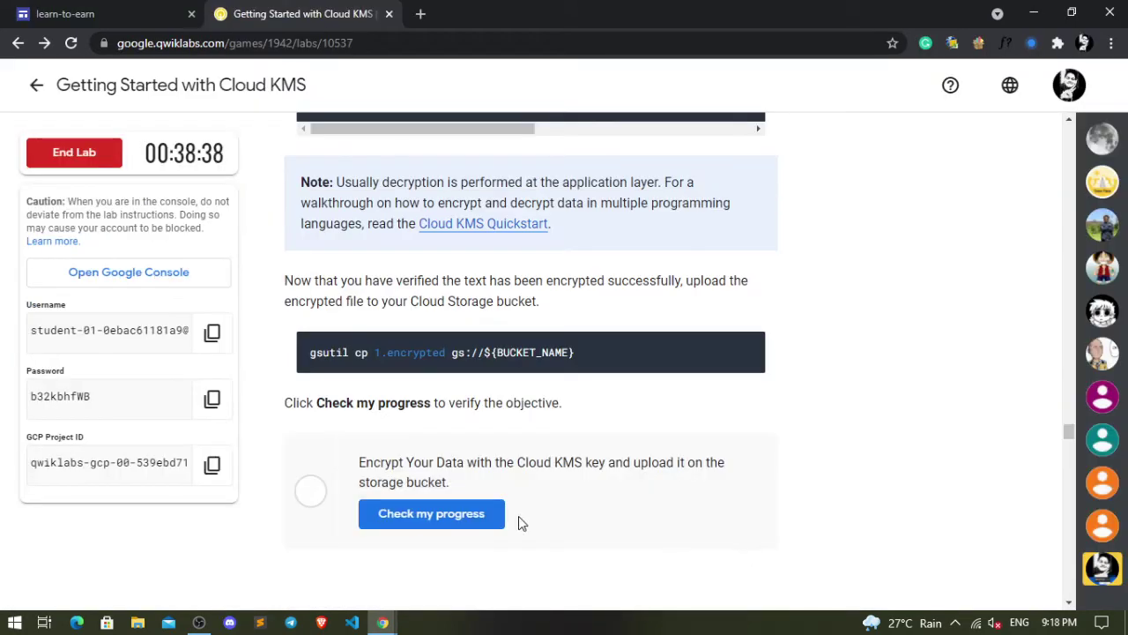
click(496, 519)
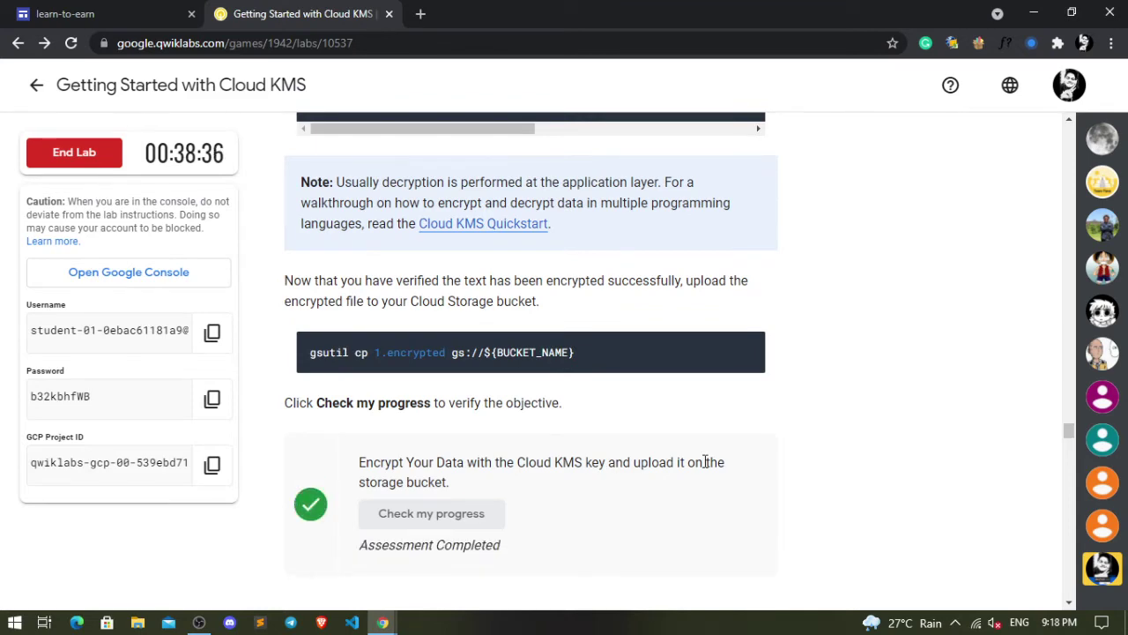
scroll(705, 462, down, 2)
scroll(705, 467, down, 3)
scroll(705, 467, down, 2)
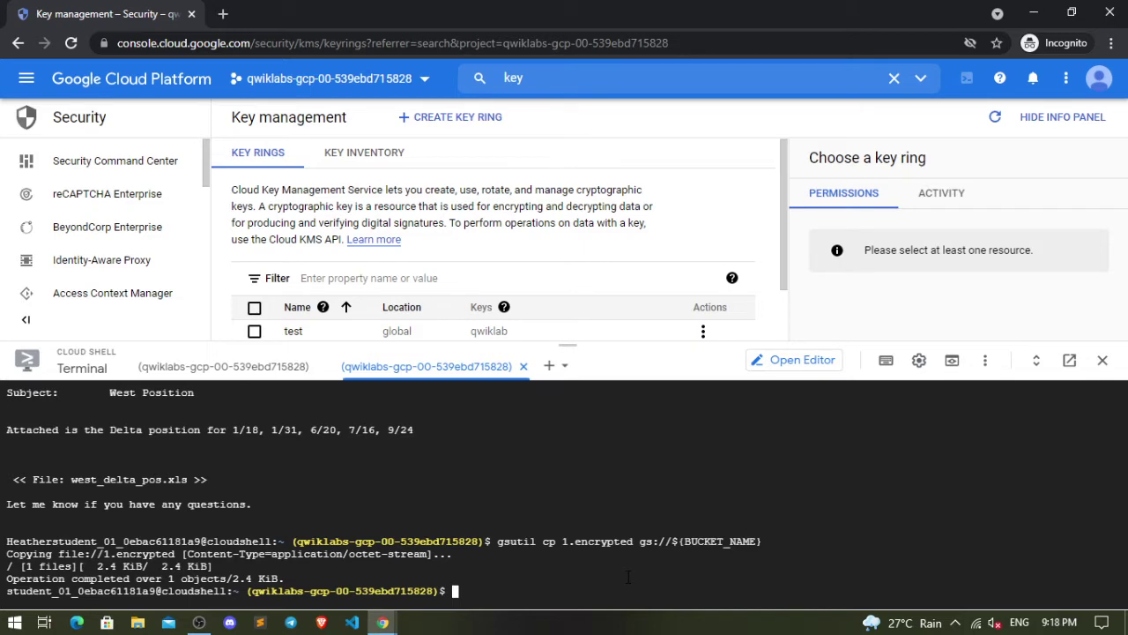
Store the current account in USER_EMAIL and grant it roles/cloudkms.admin on the test key ring.
key(ctrl+v)
key(Return)
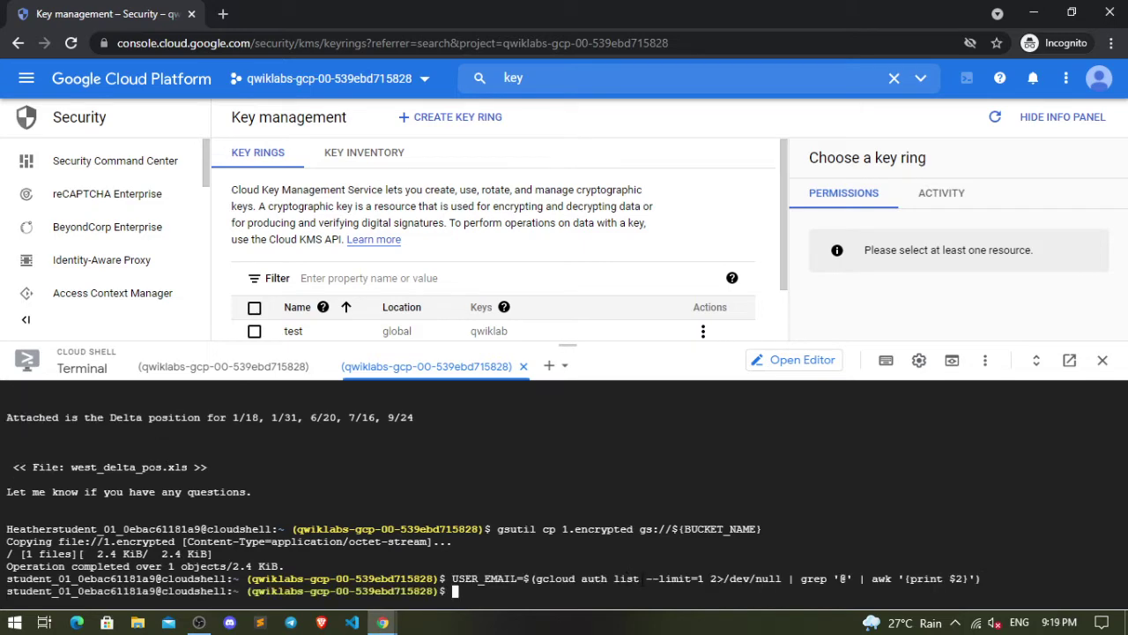
key(alt+Tab)
scroll(769, 376, down, 2)
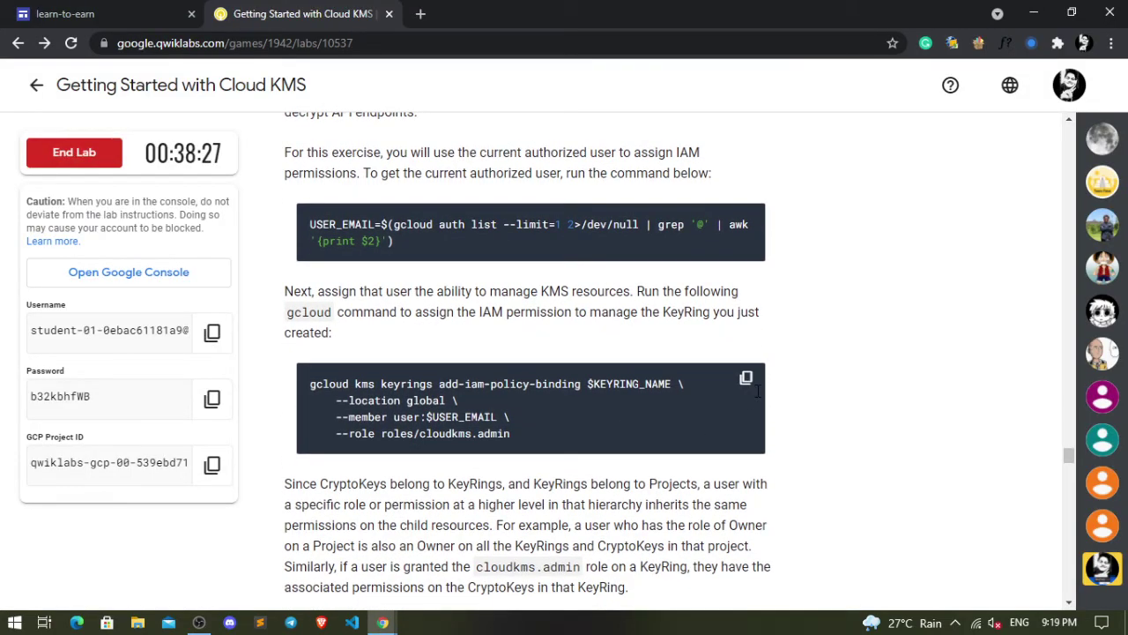
click(748, 377)
key(alt+Tab)
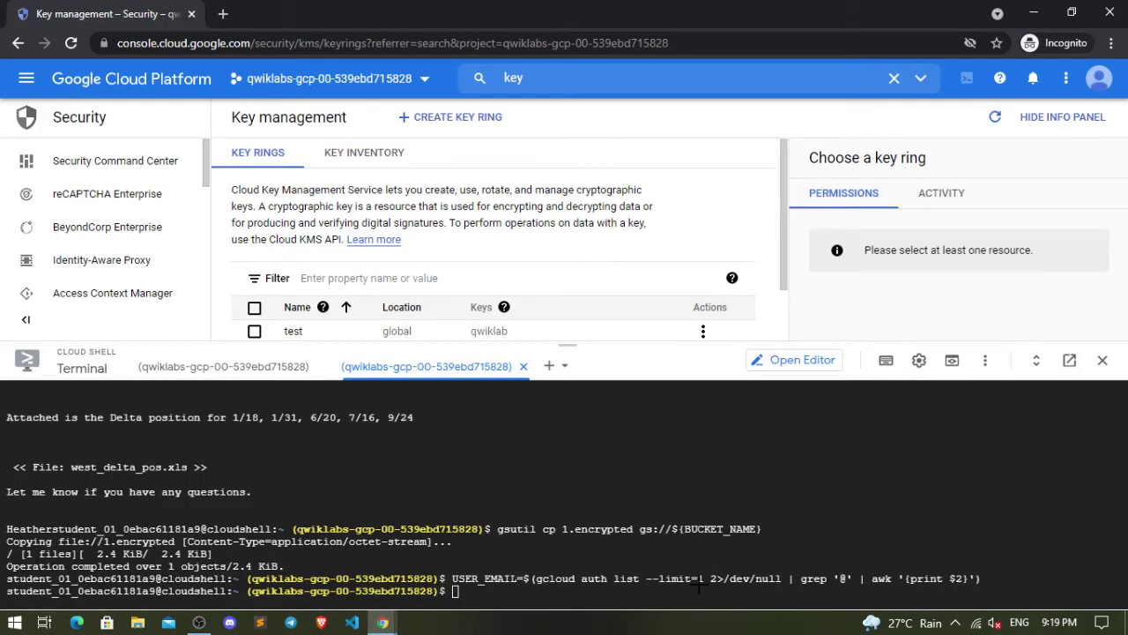
key(ctrl+v)
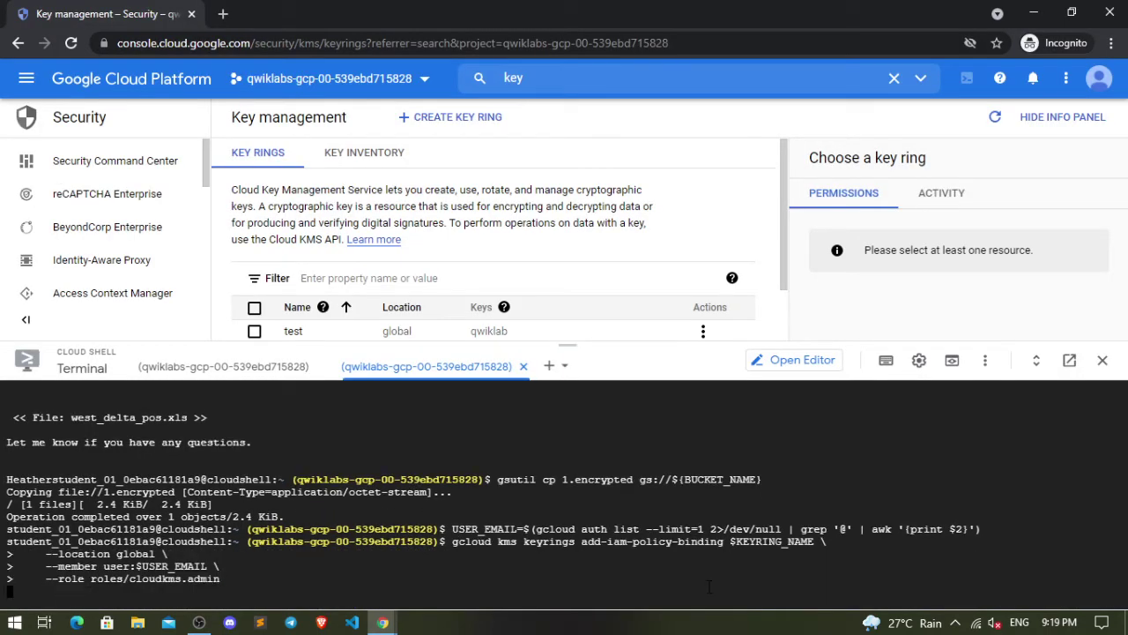
Grant USER_EMAIL the cryptoKeyEncrypterDecrypter role on the test key ring.
key(alt+Tab)
scroll(716, 541, down, 3)
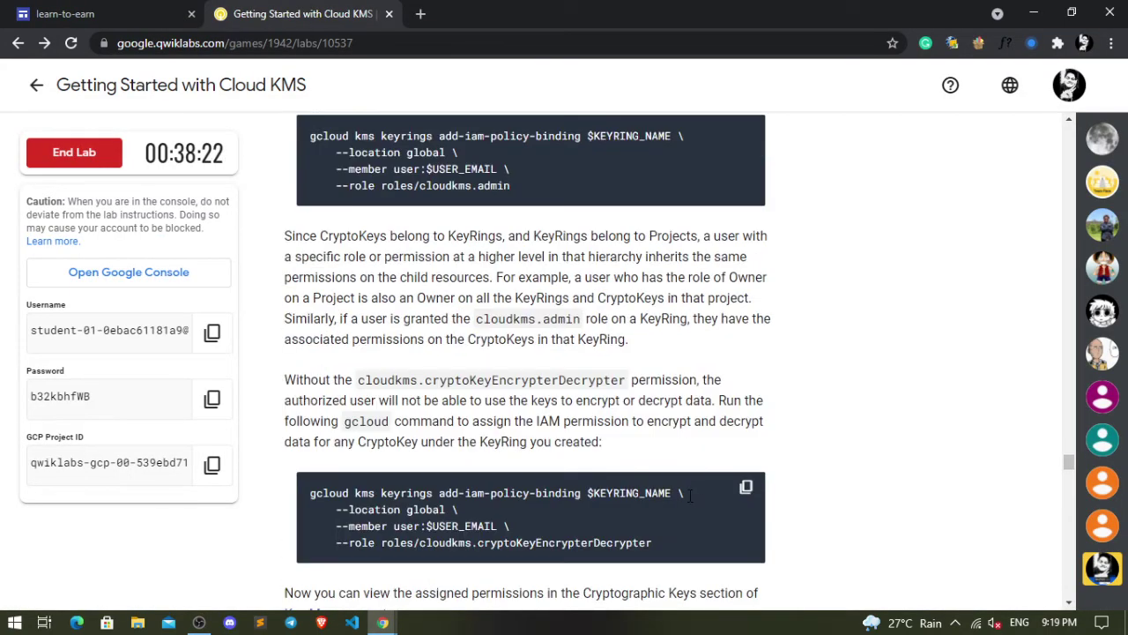
click(745, 488)
scroll(589, 478, down, 3)
key(alt+Tab)
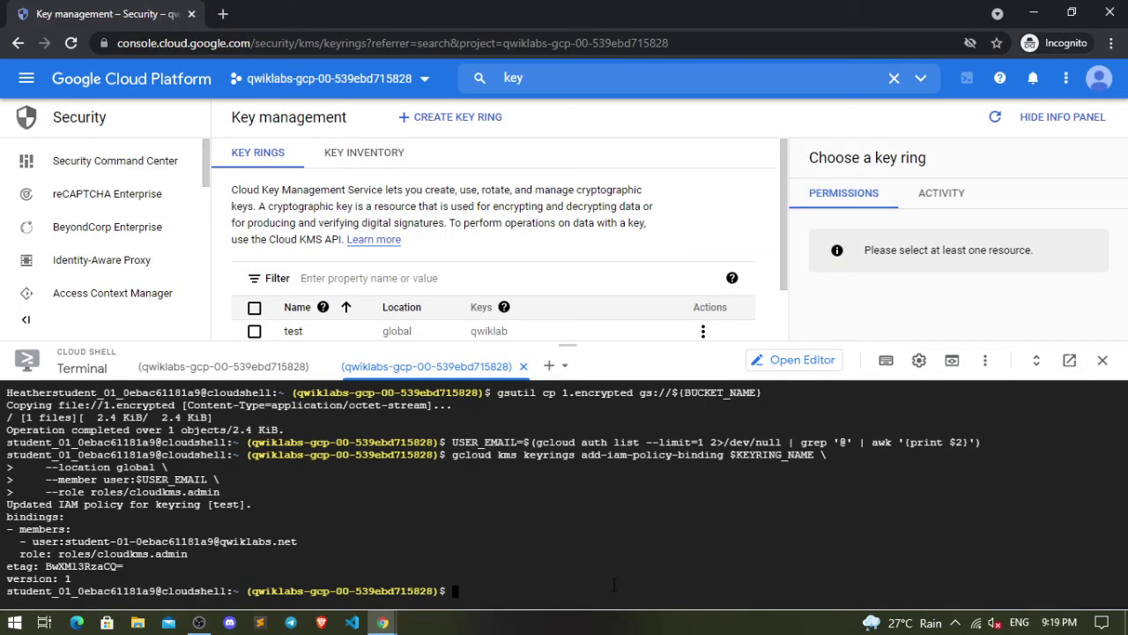
key(ctrl+v)
key(Return)
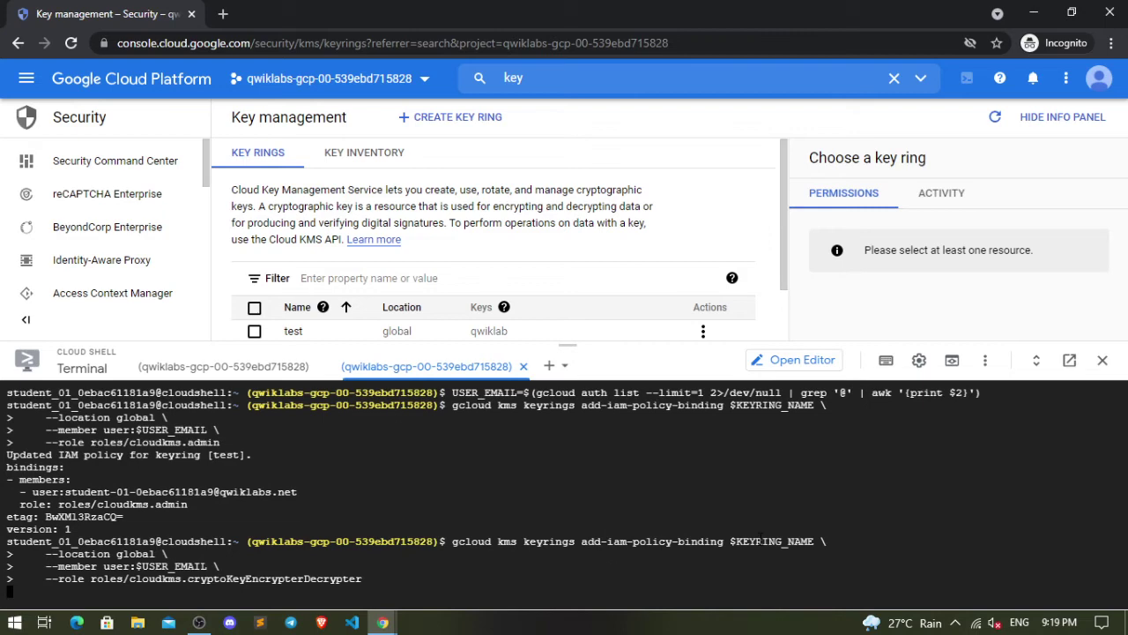
key(alt+Tab)
scroll(759, 539, down, 2)
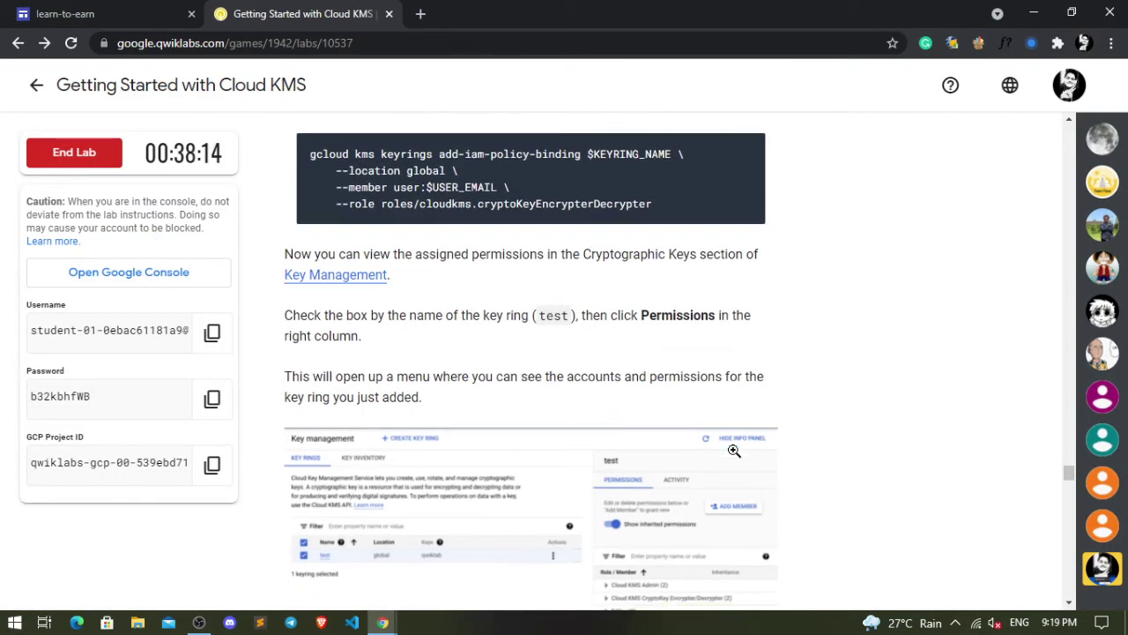
scroll(725, 449, down, 3)
scroll(725, 438, down, 2)
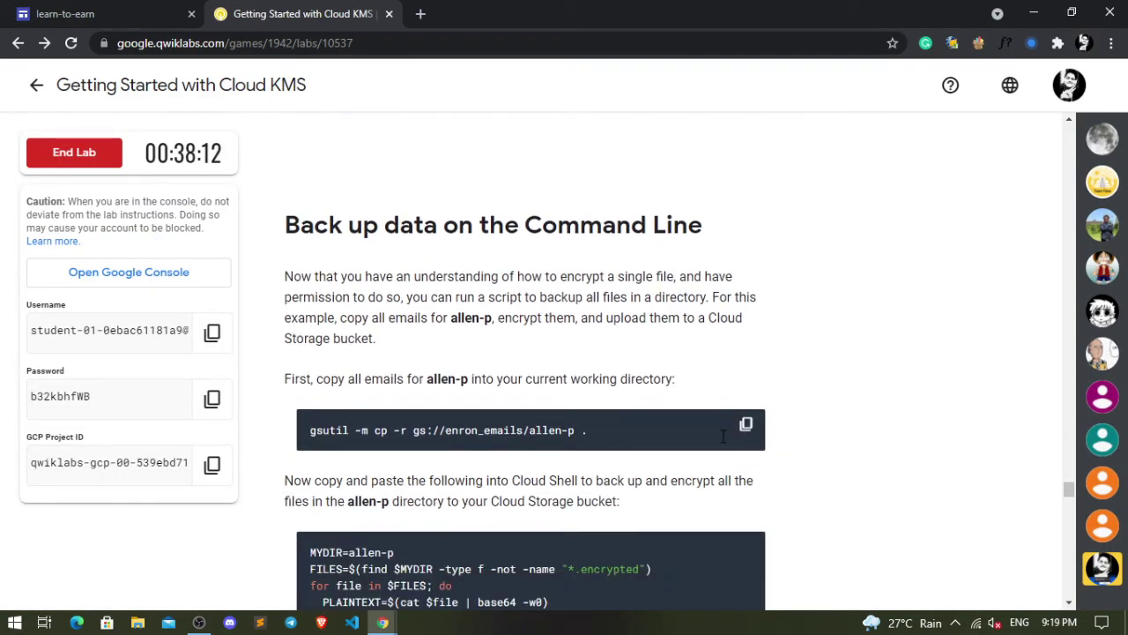
Copy the allen-p emails locally with 'gsutil -m cp -r gs://enron_emails/allen-p .'.
click(747, 427)
key(alt+Tab)
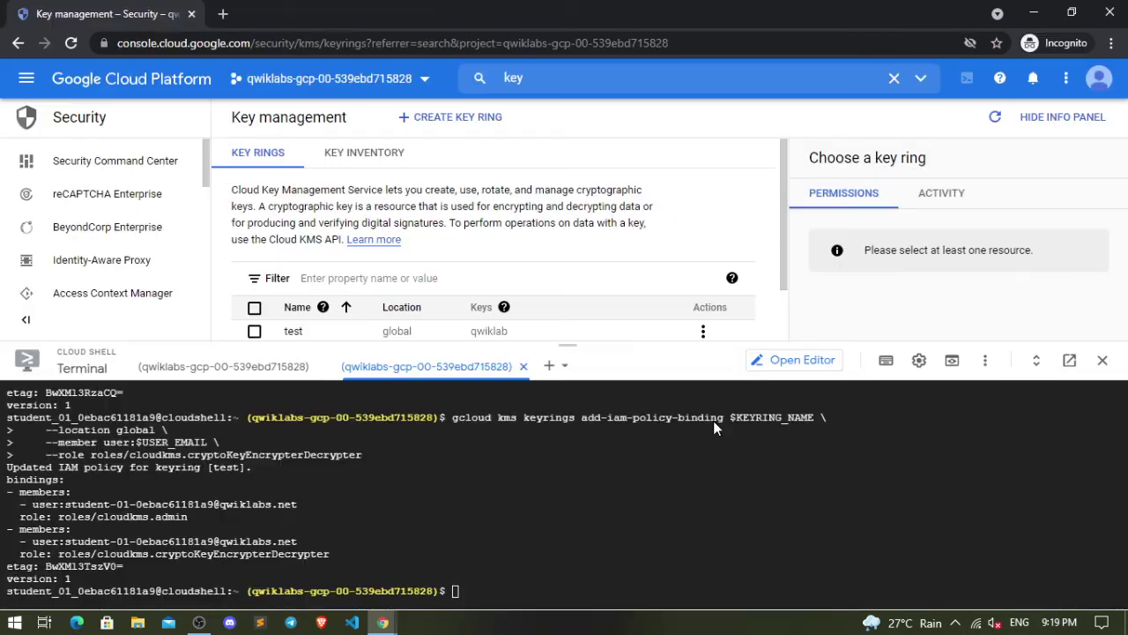
key(ctrl+v)
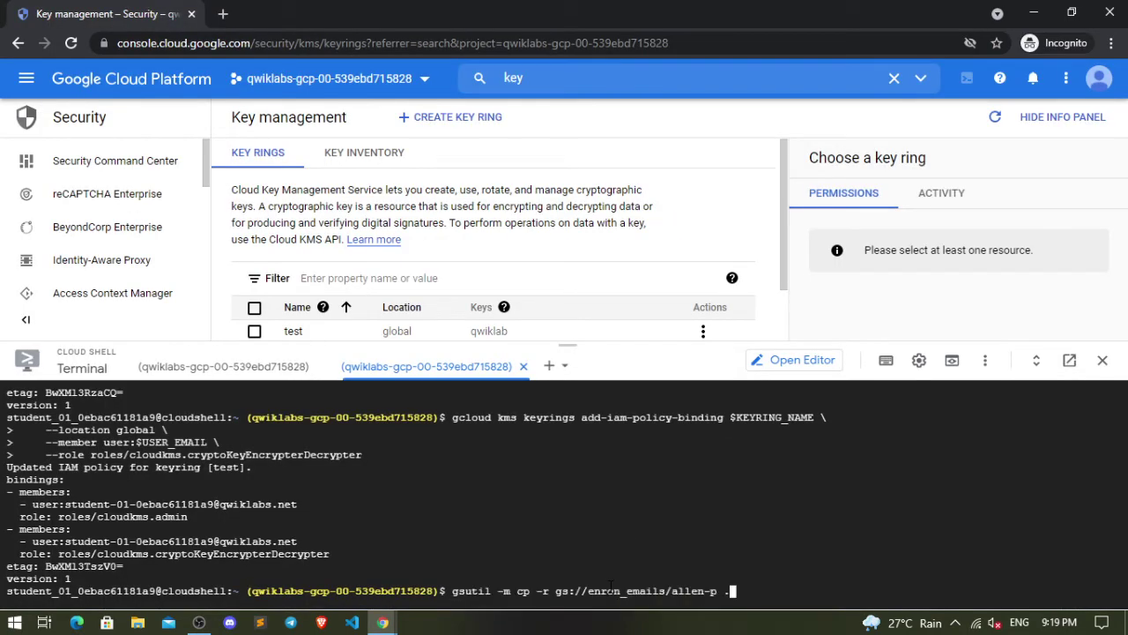
key(Return)
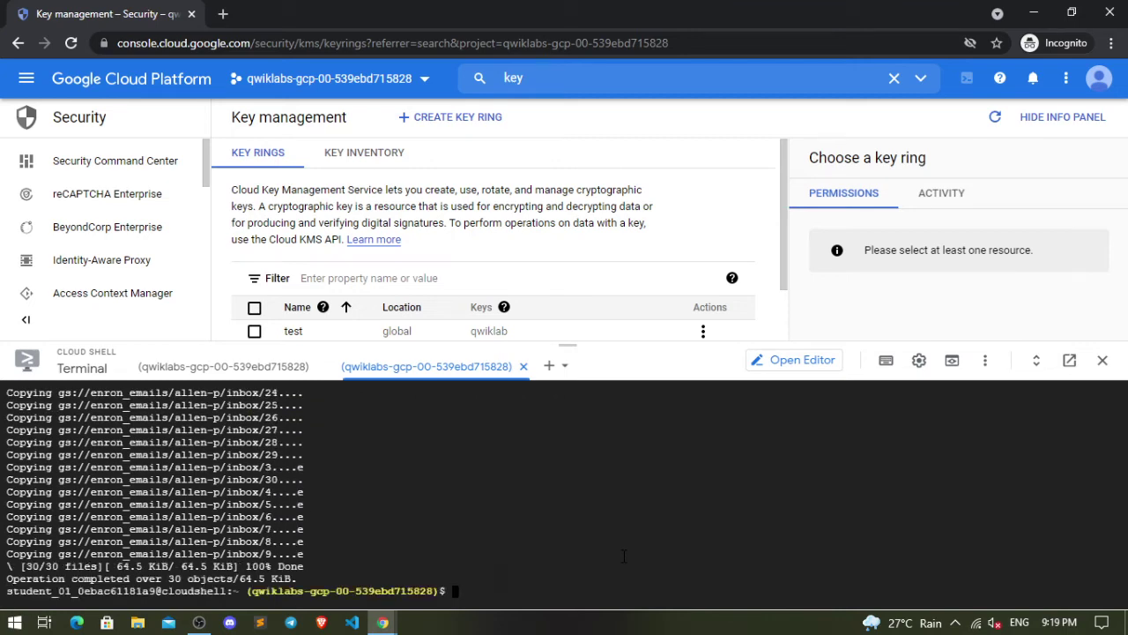
Run the lab's loop script that encrypts each allen-p email and uploads it to the bucket.
key(alt+Tab)
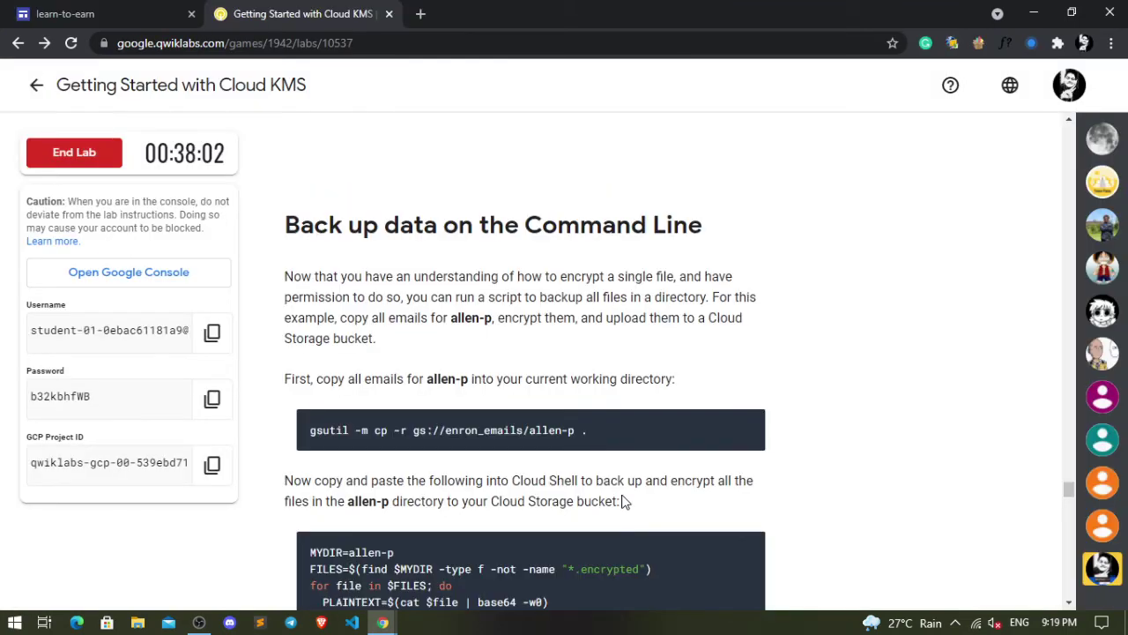
scroll(621, 494, down, 3)
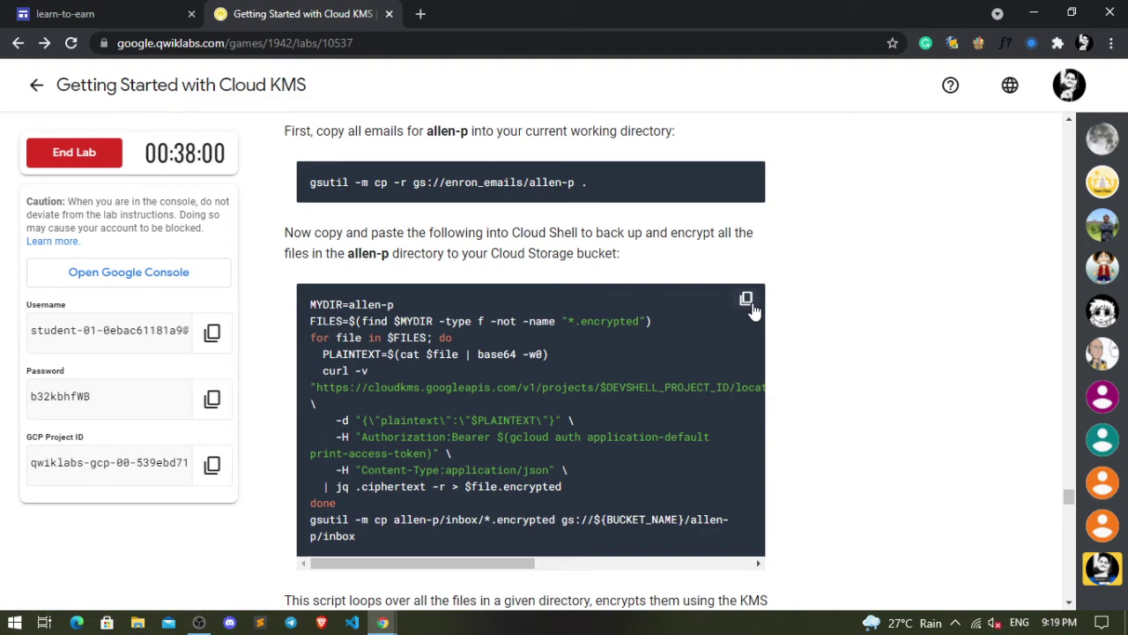
click(745, 299)
key(alt+Tab)
key(ctrl+v)
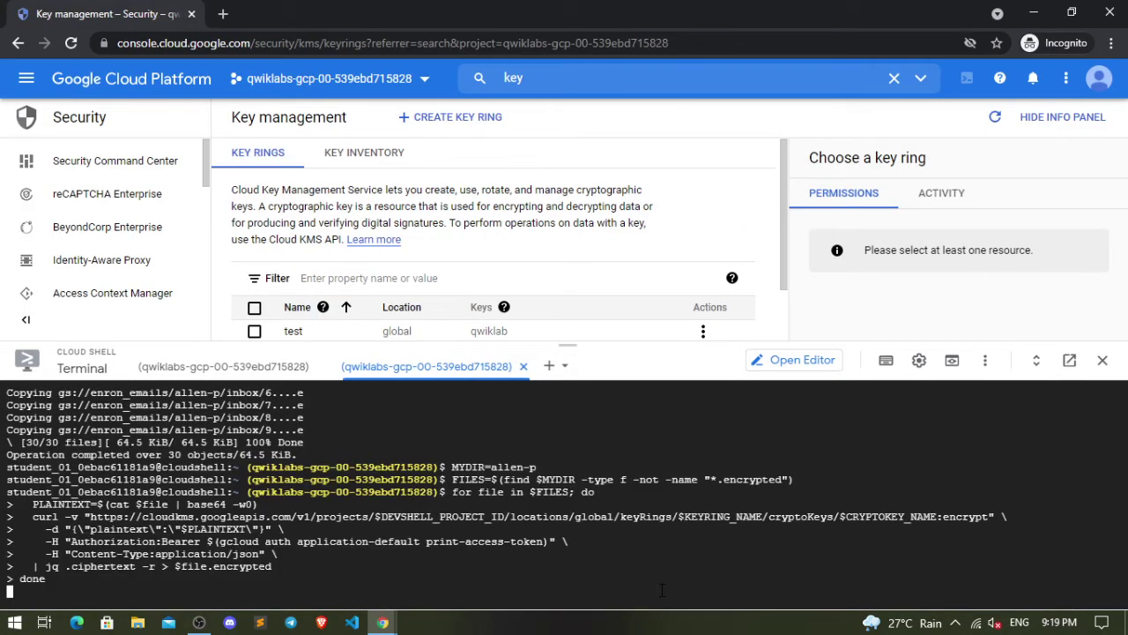
key(alt+Tab)
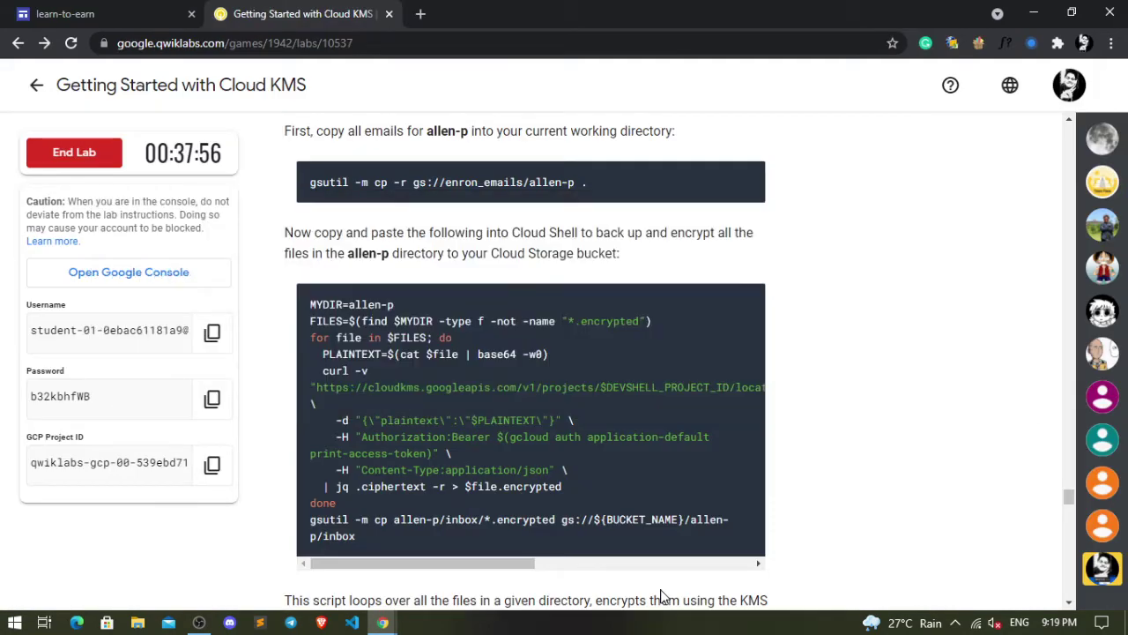
scroll(589, 560, down, 5)
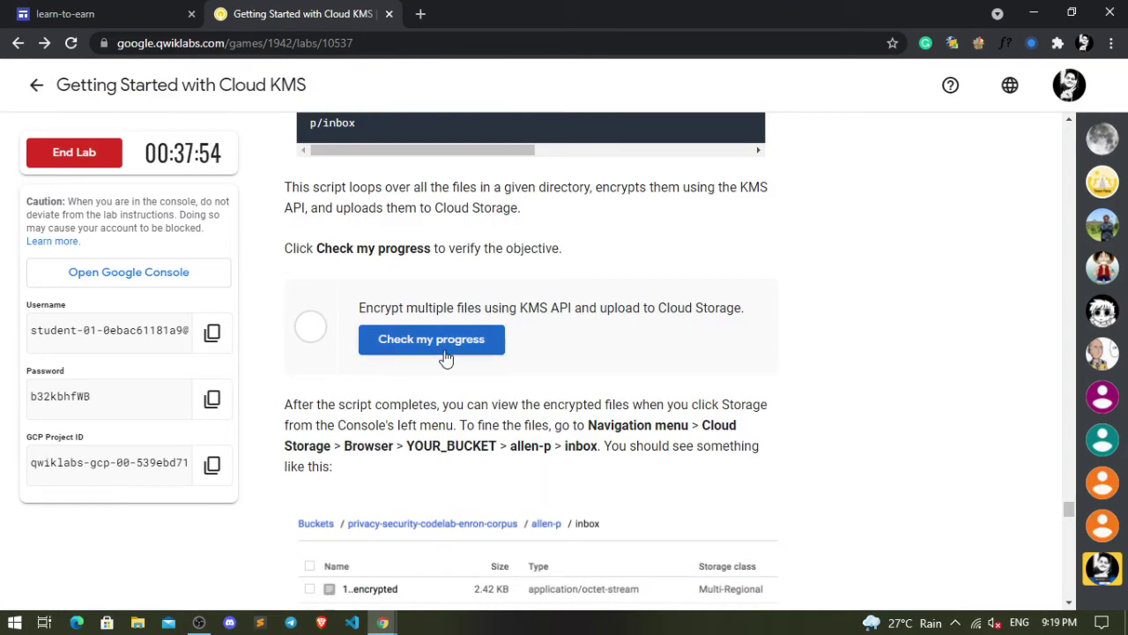
key(alt+Tab)
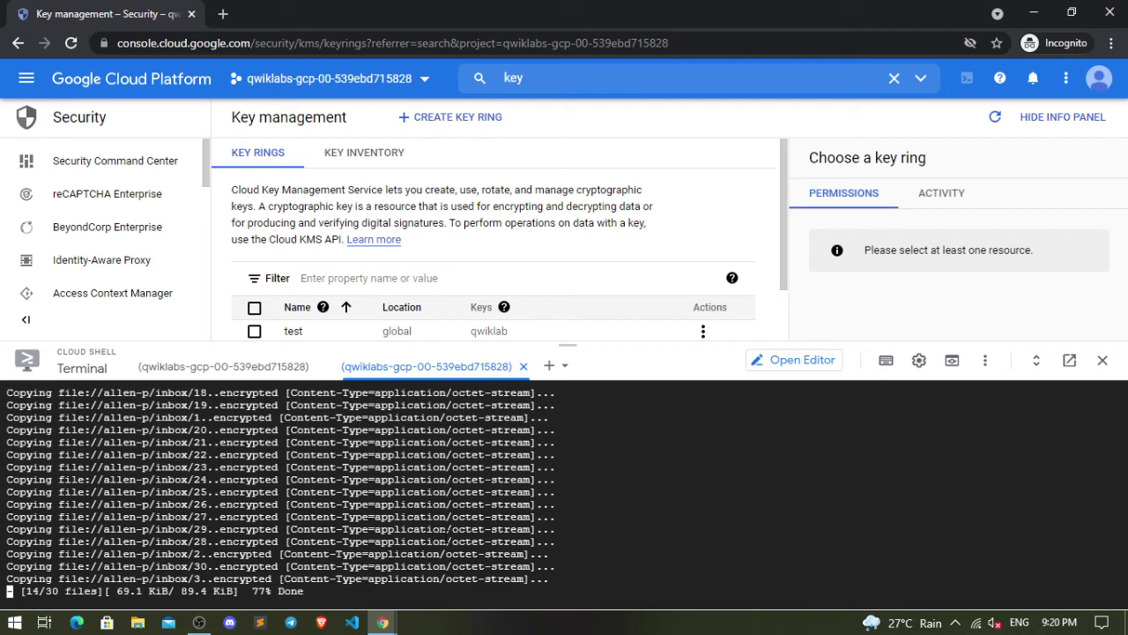
key(alt+Tab)
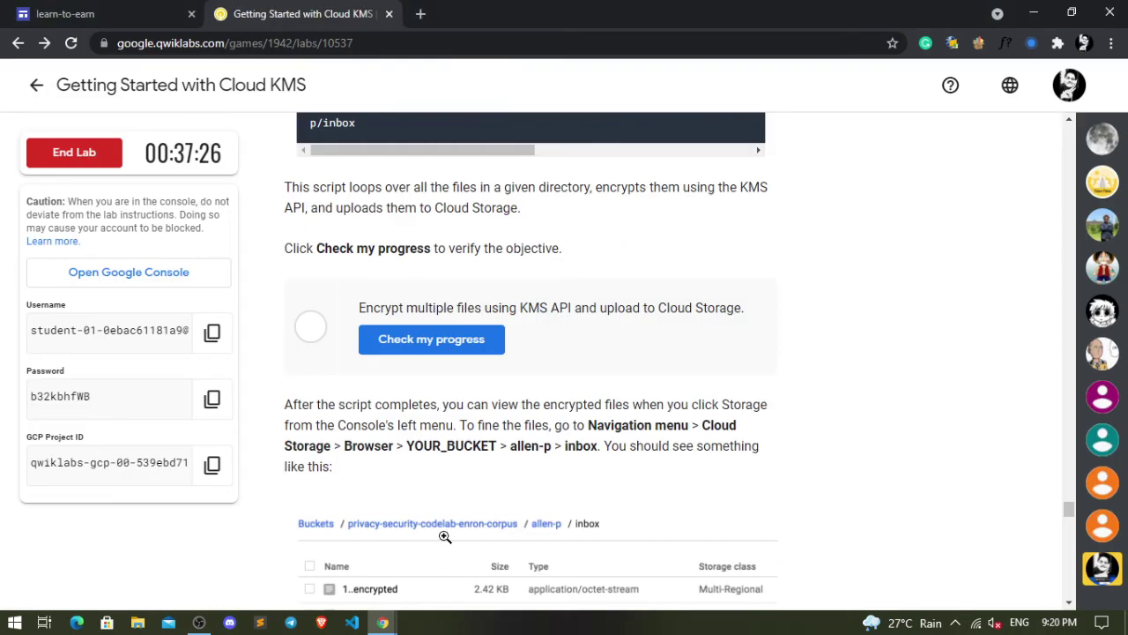
Check progress on the multiple-file encryption objective and review the Cloud Storage file-list example.
click(476, 342)
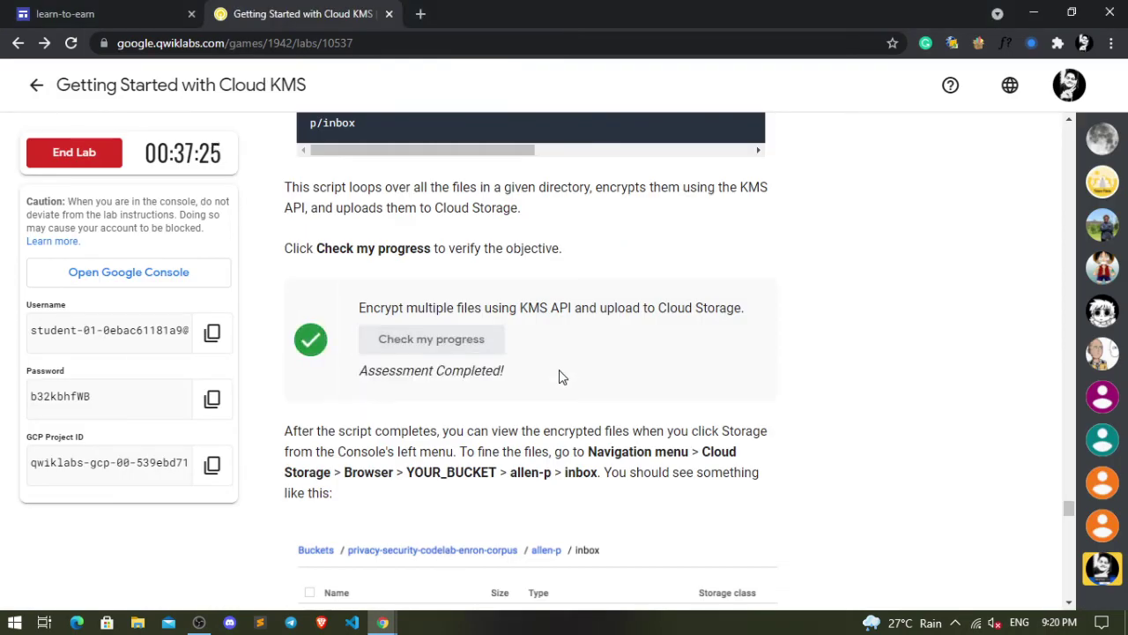
scroll(559, 378, down, 2)
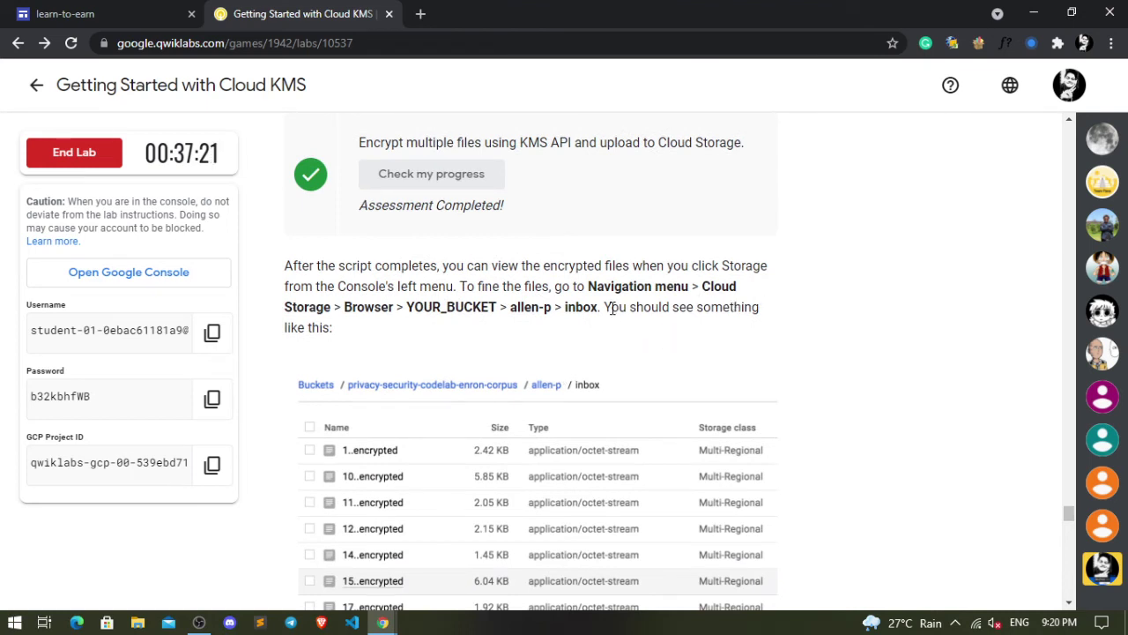
scroll(613, 299, down, 1)
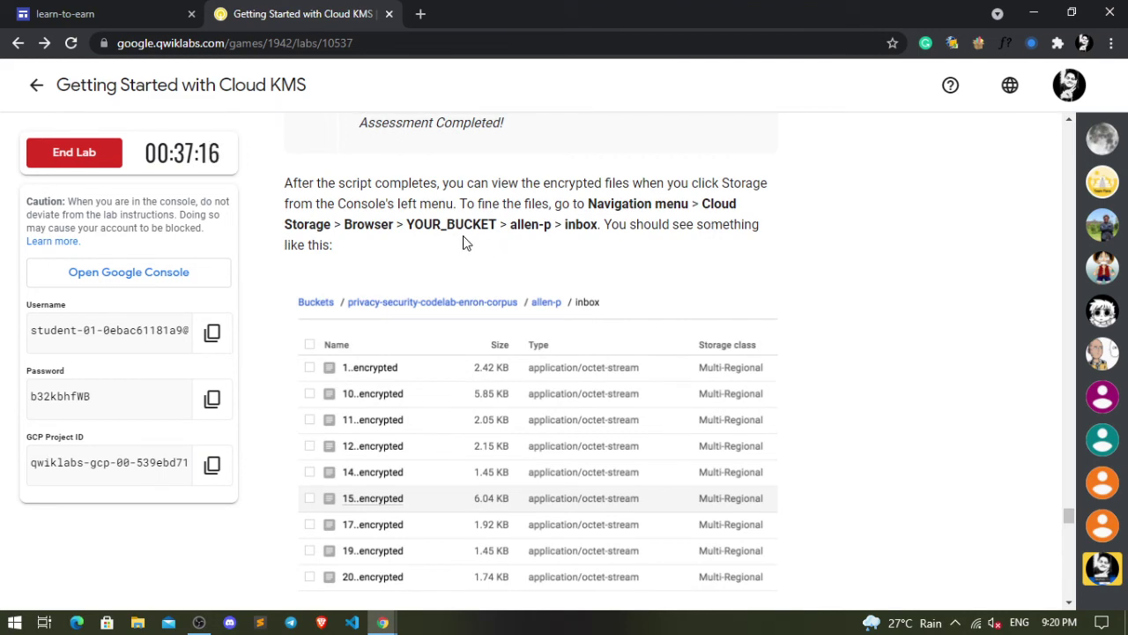
key(alt+Tab)
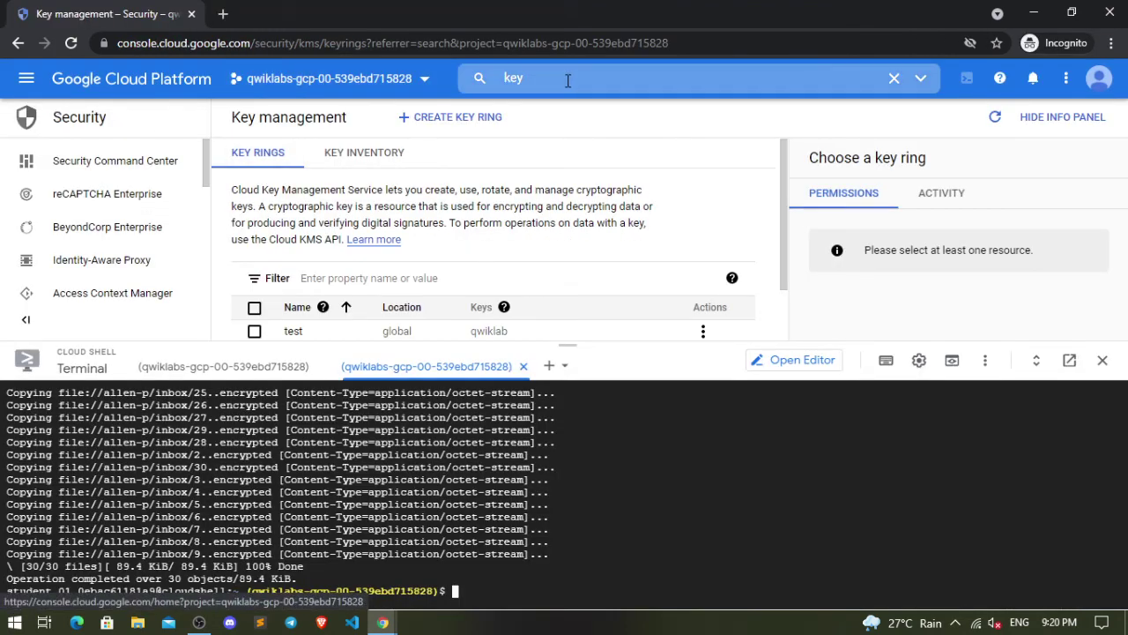
key(alt+Tab)
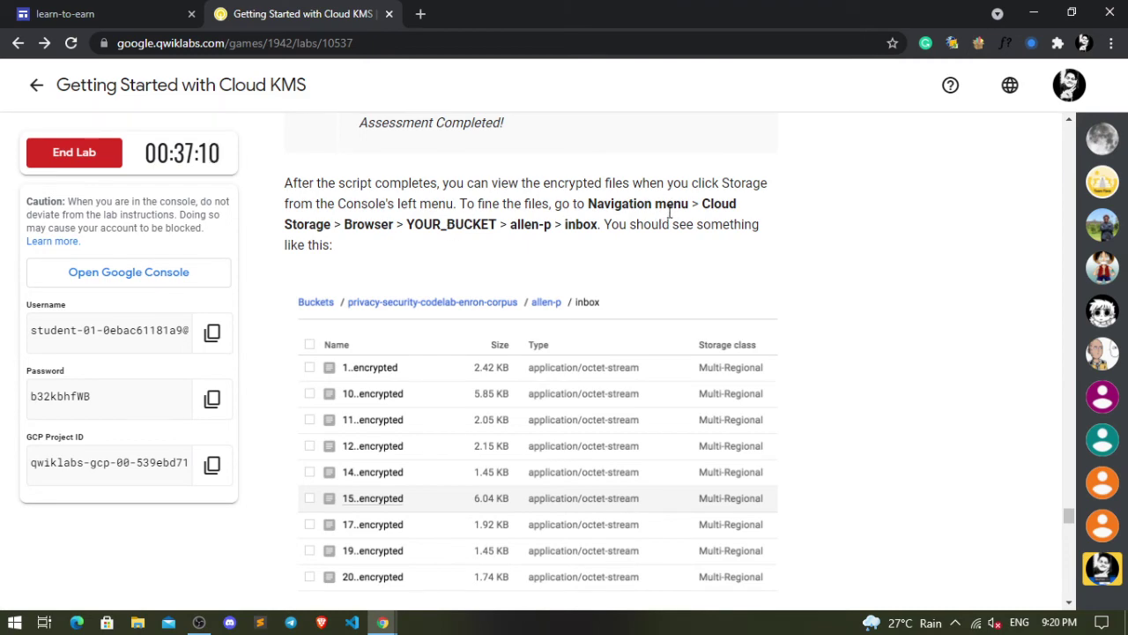
key(alt+Tab)
click(595, 78)
double_click(597, 77)
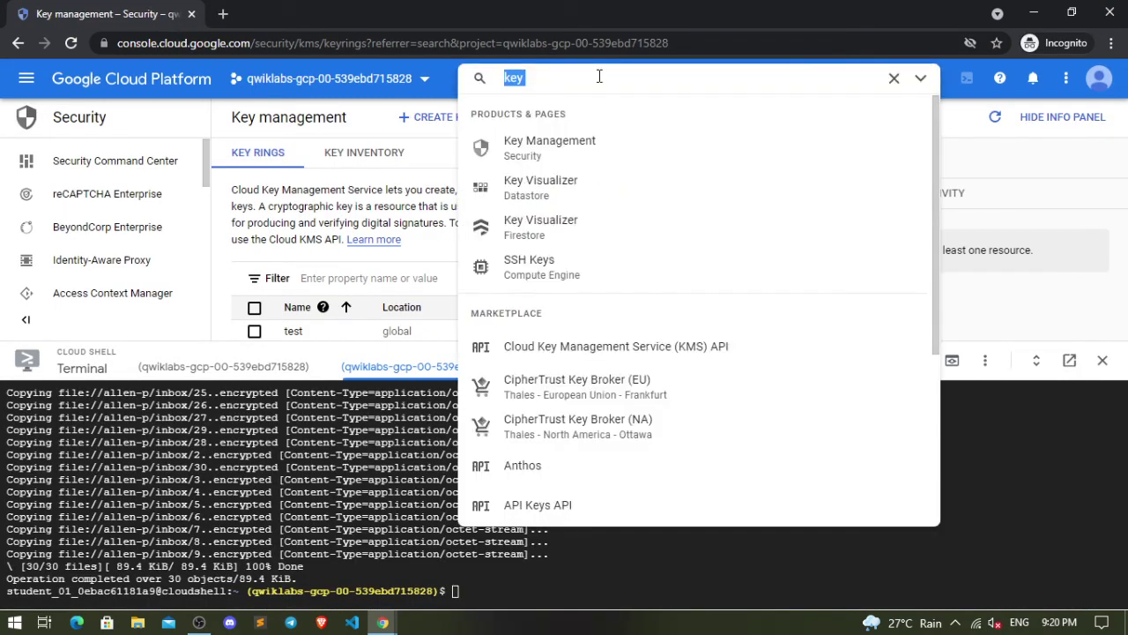
Search 'cloud', open Cloud Storage, and enter the razrexe_enron_corpus bucket.
text(cloud)
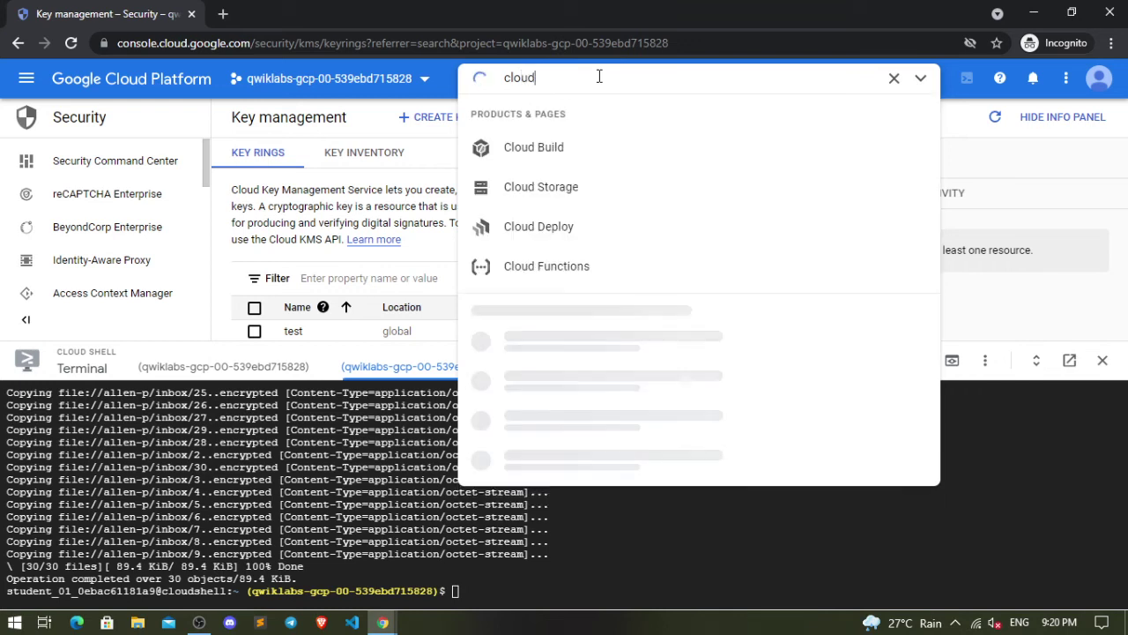
click(543, 190)
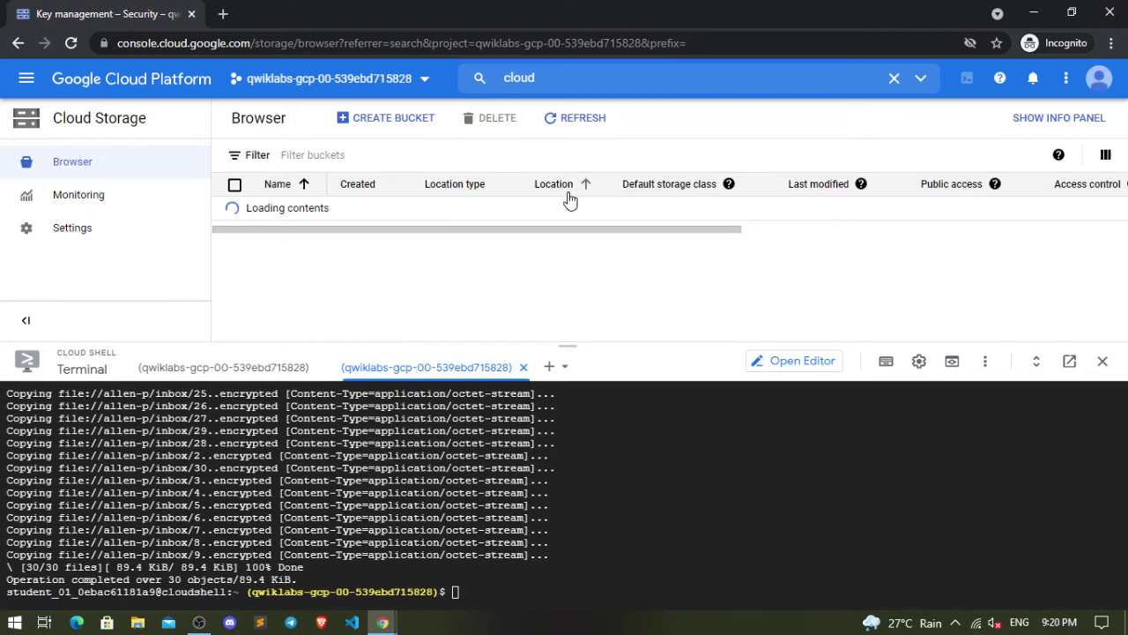
key(alt+Tab)
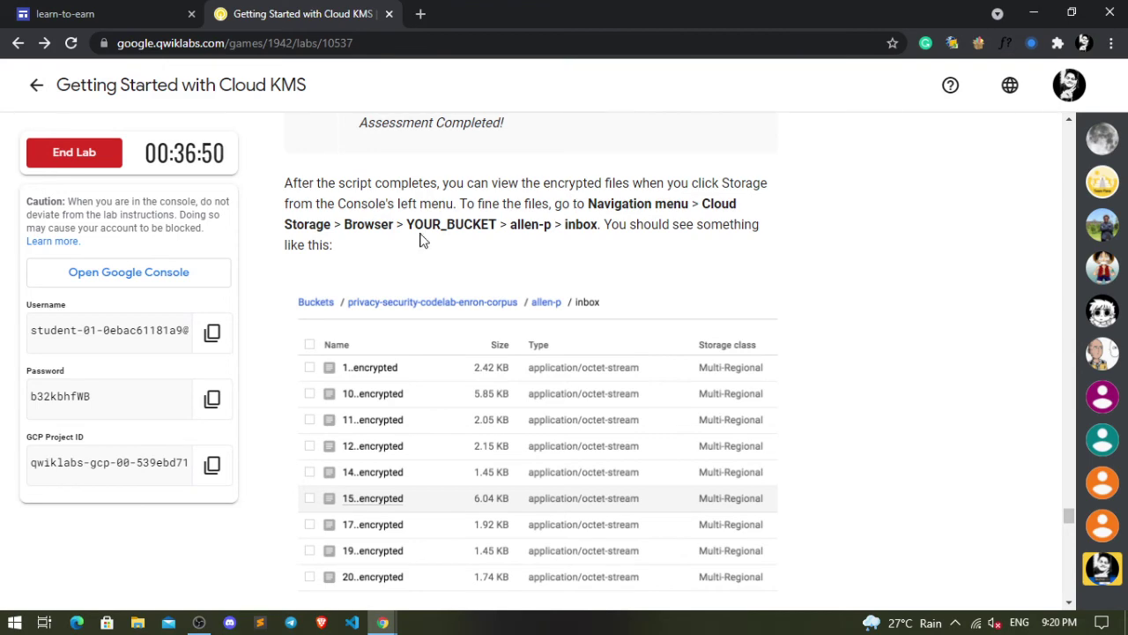
key(alt+Tab)
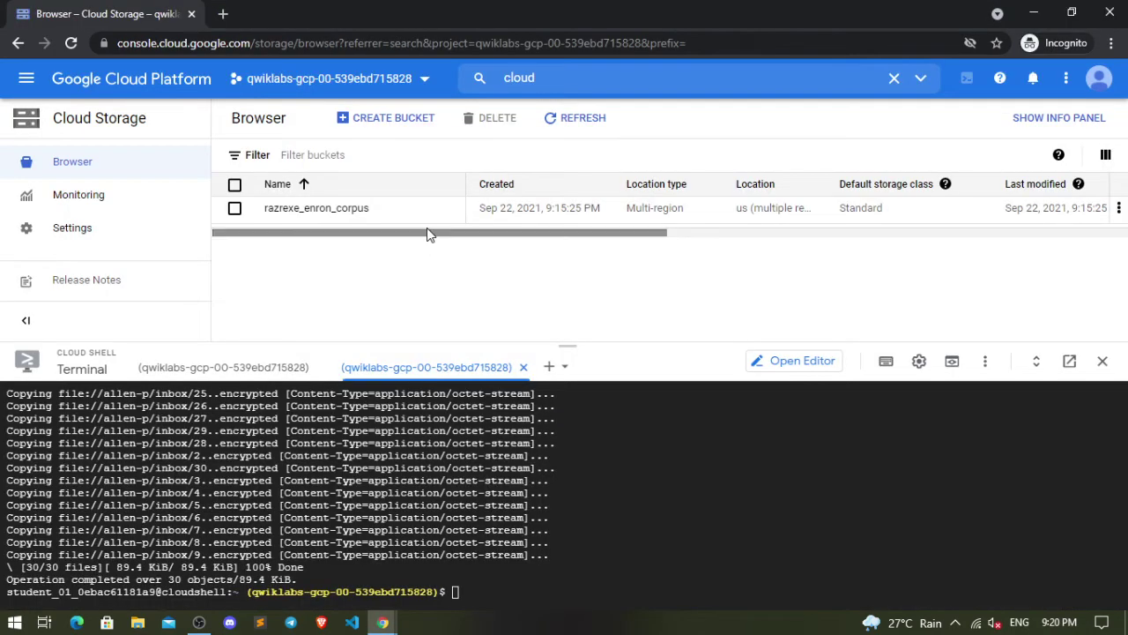
click(302, 208)
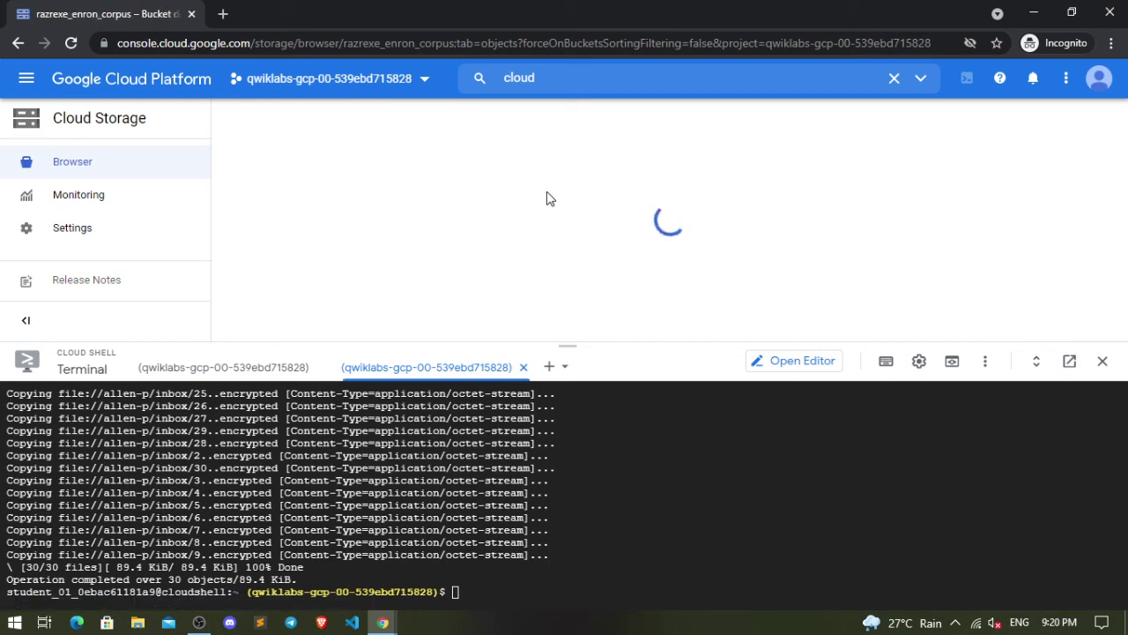
key(alt+Tab)
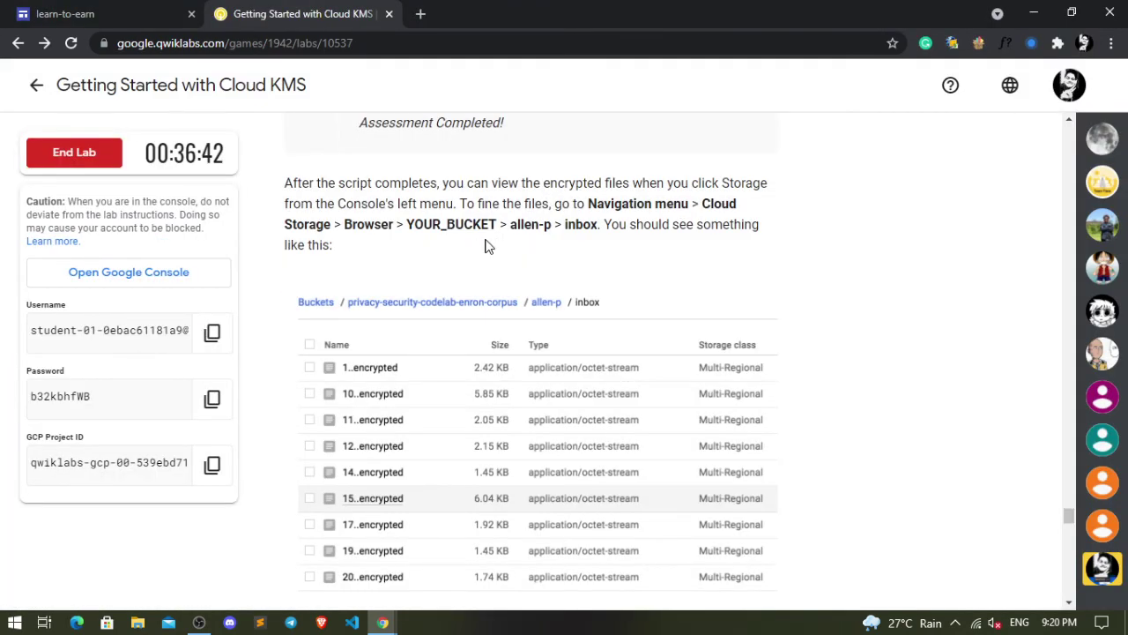
drag(520, 224, 599, 223)
click(622, 220)
key(alt+Tab)
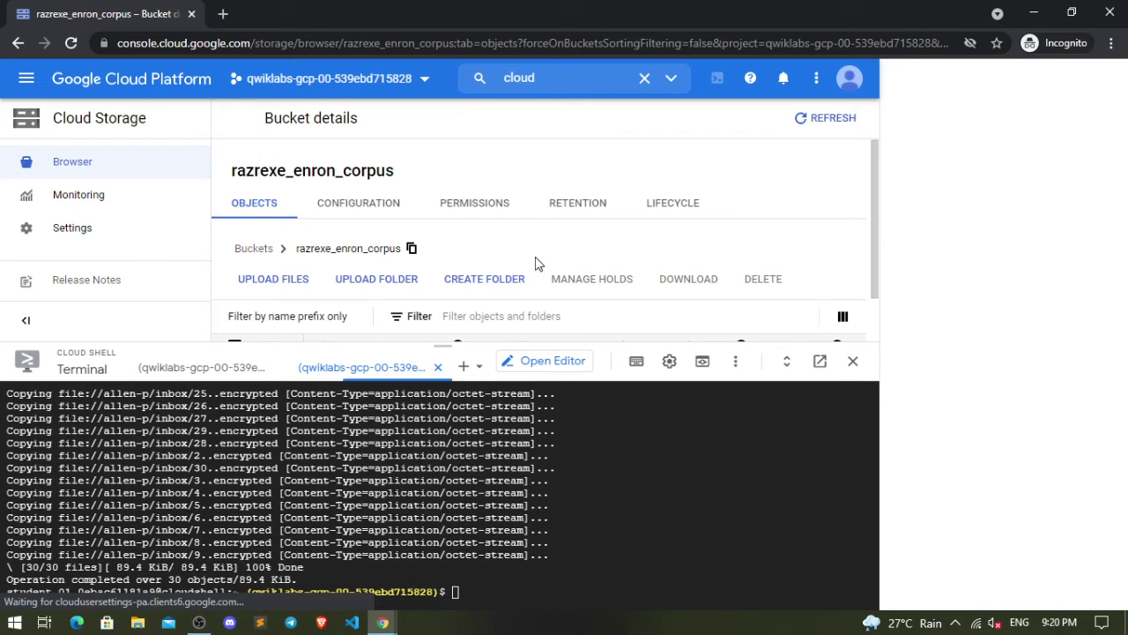
Browse to allen-p > inbox and scroll through the encrypted files like 1..encrypted.
scroll(538, 263, down, 1)
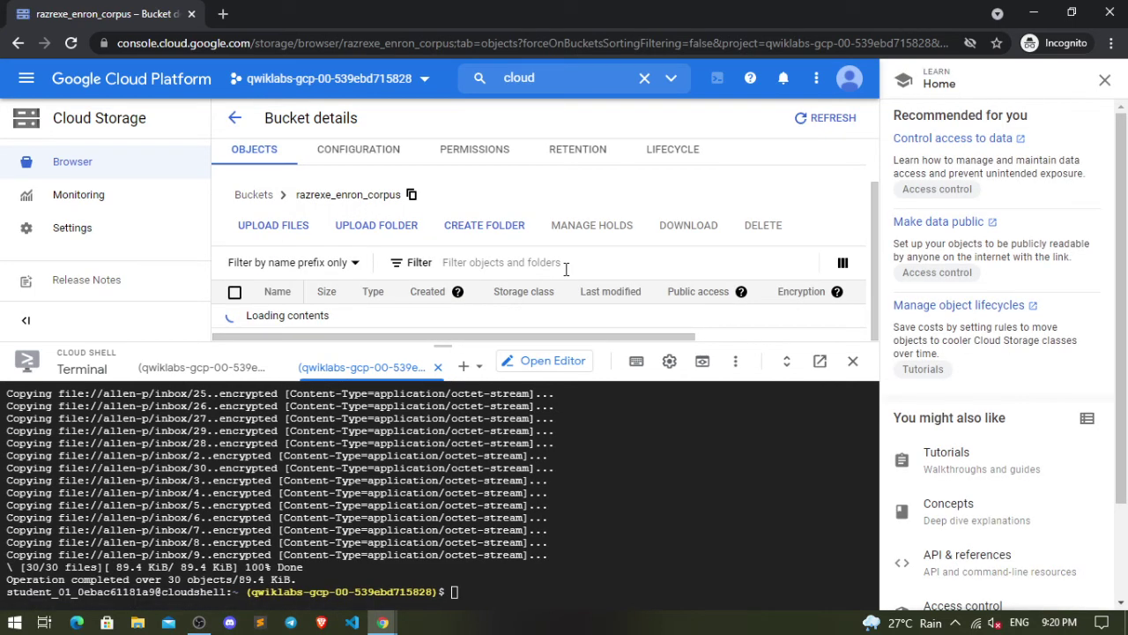
scroll(566, 269, down, 1)
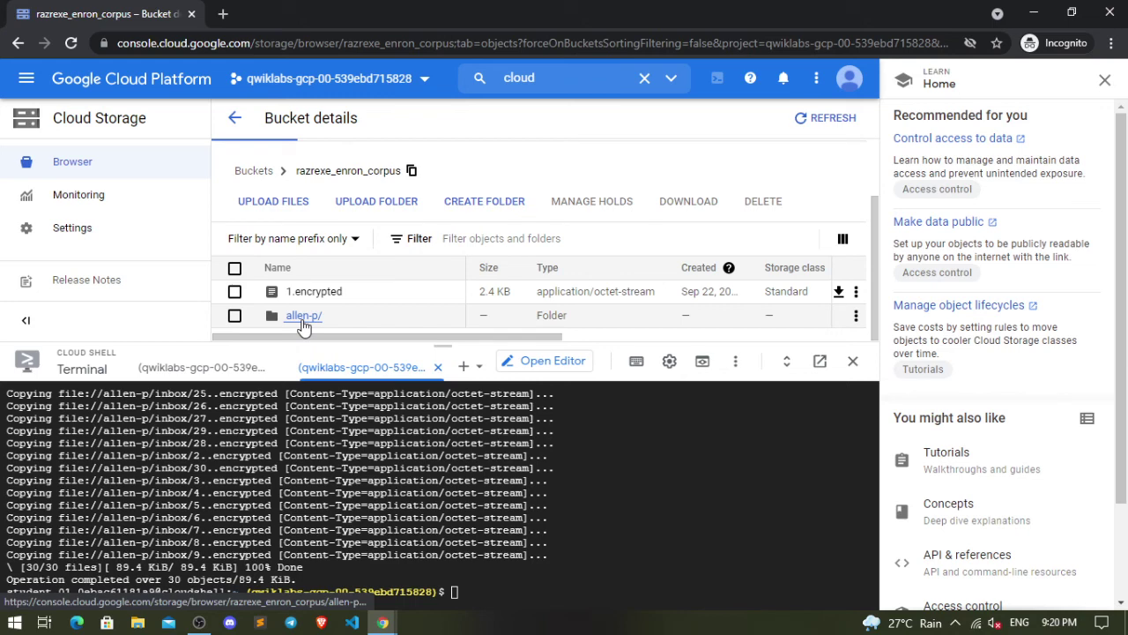
click(302, 319)
drag(423, 342, 443, 402)
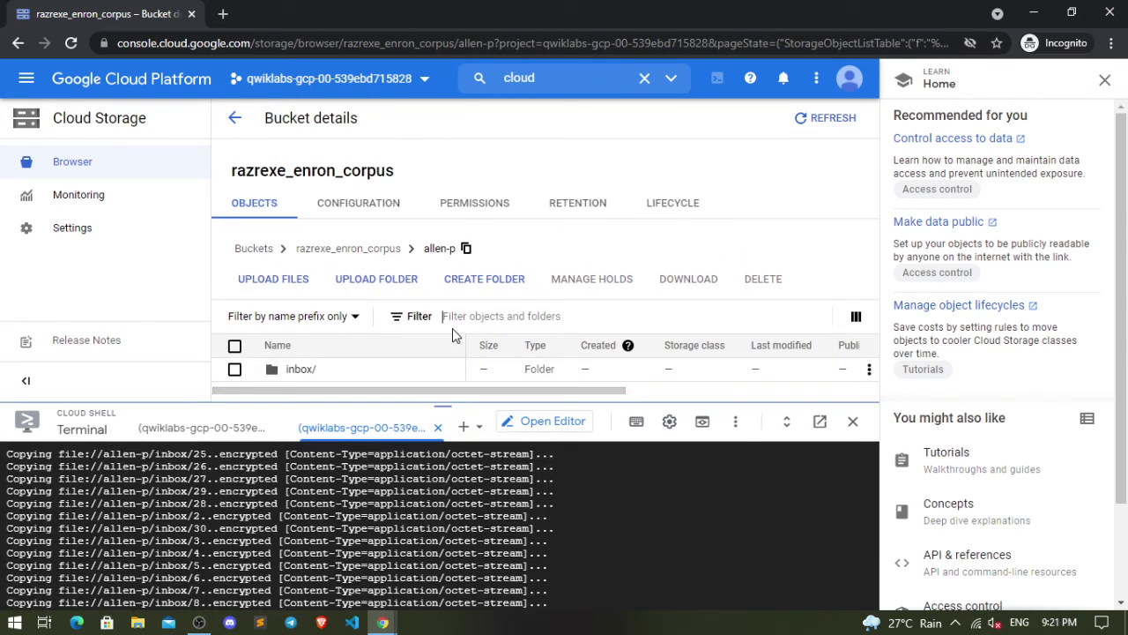
key(alt+Tab)
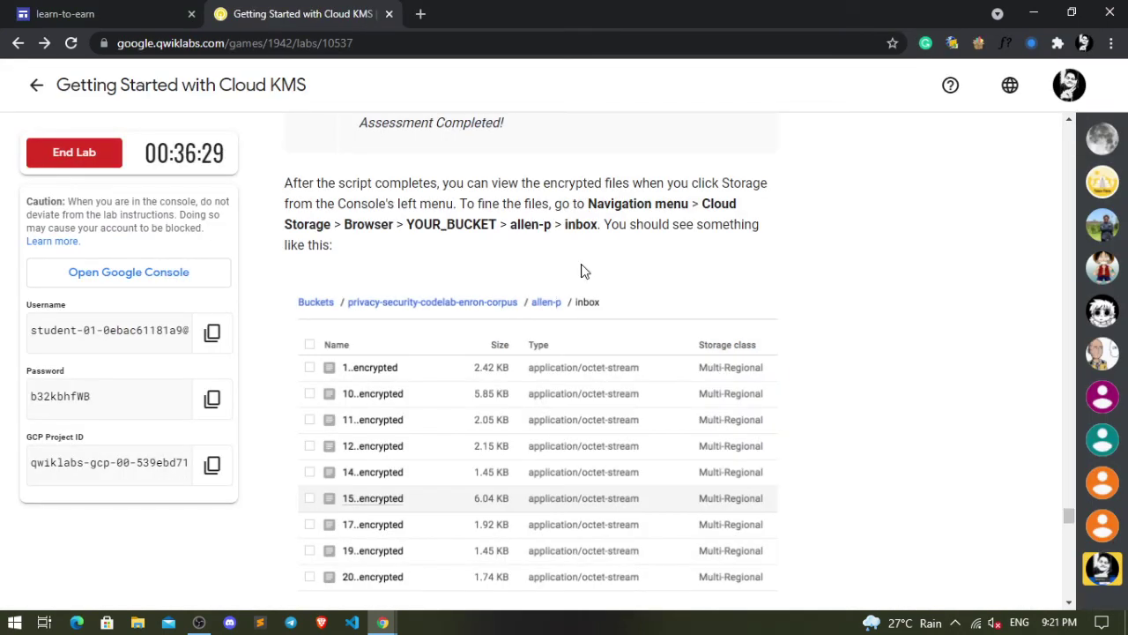
key(alt+Tab)
click(295, 374)
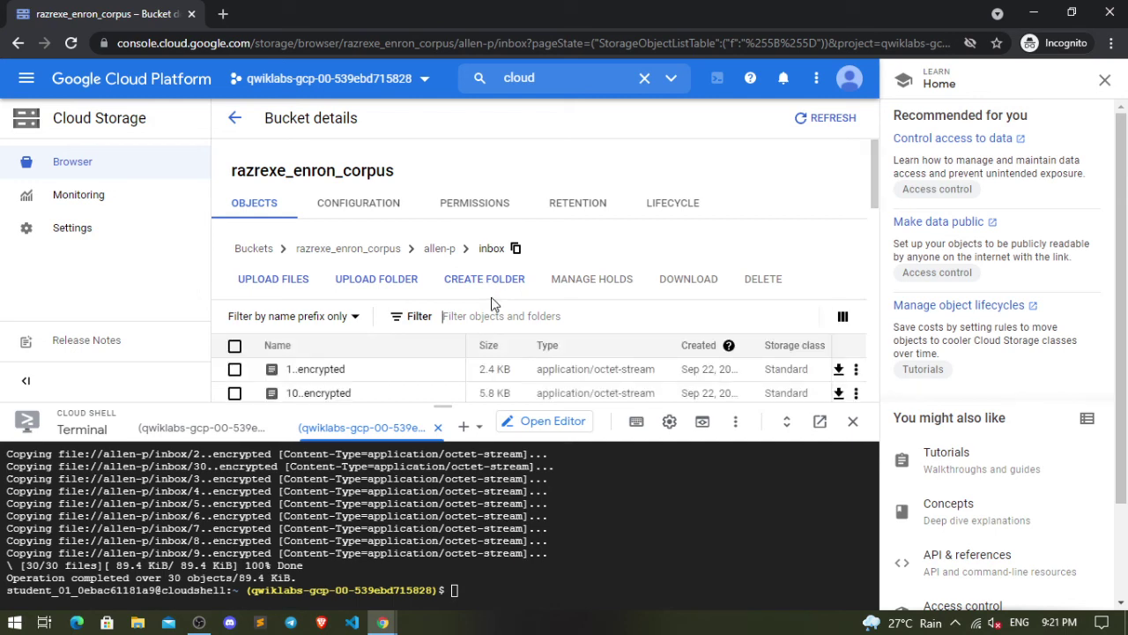
scroll(413, 357, down, 1)
scroll(415, 351, down, 4)
scroll(415, 351, down, 3)
key(alt+Tab)
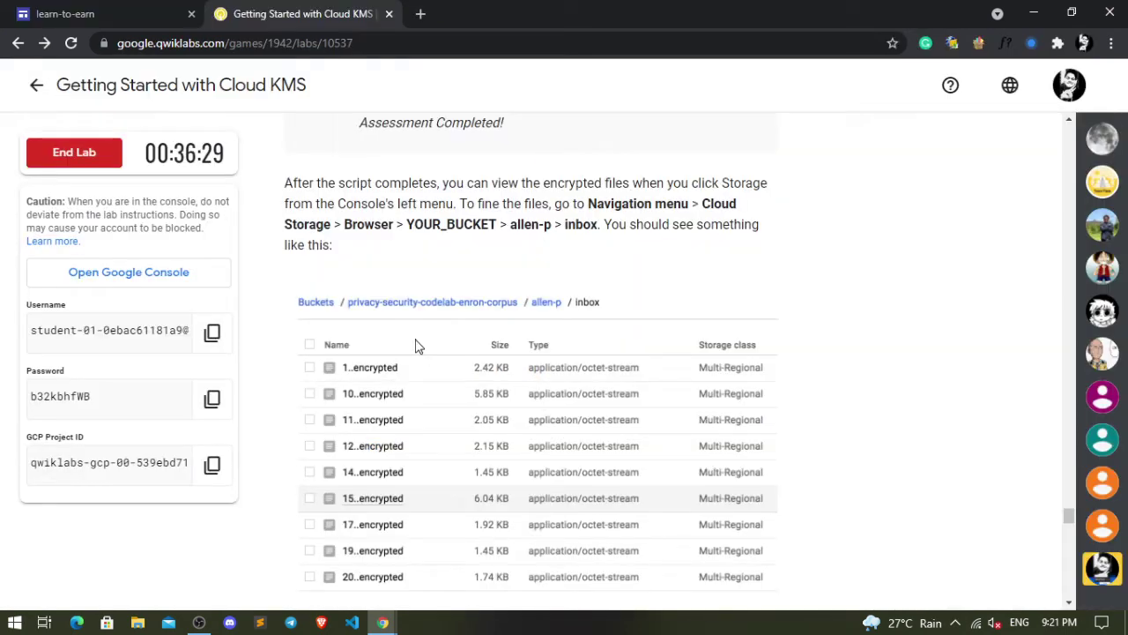
scroll(416, 340, down, 2)
scroll(416, 340, down, 1)
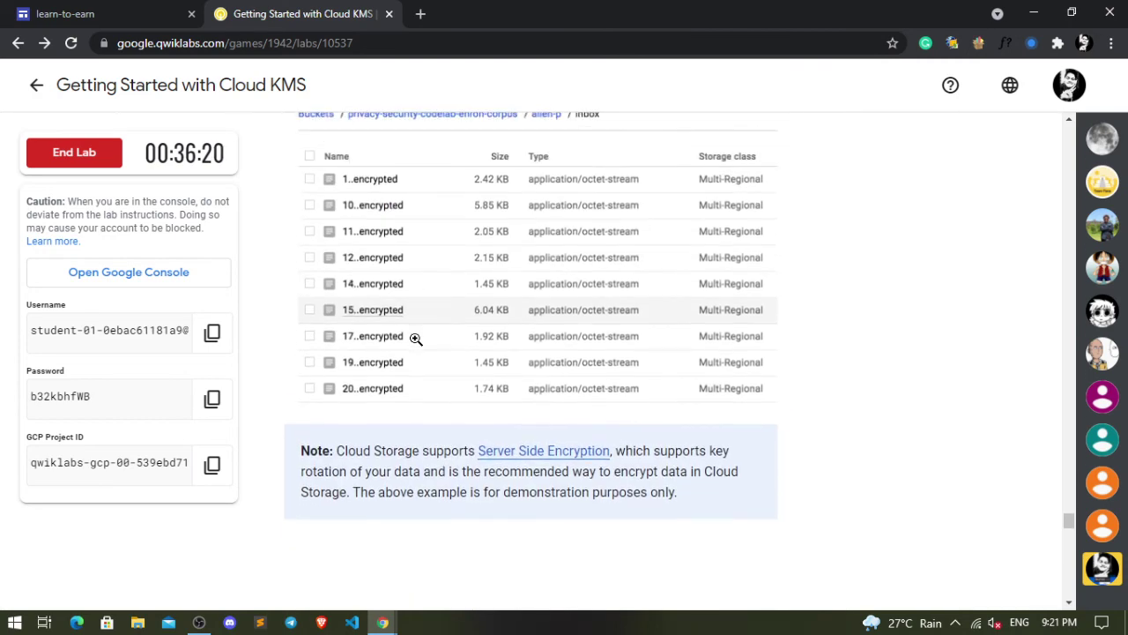
Answer the Test your knowledge question with True.
scroll(419, 342, down, 3)
scroll(420, 342, down, 4)
scroll(420, 342, down, 4)
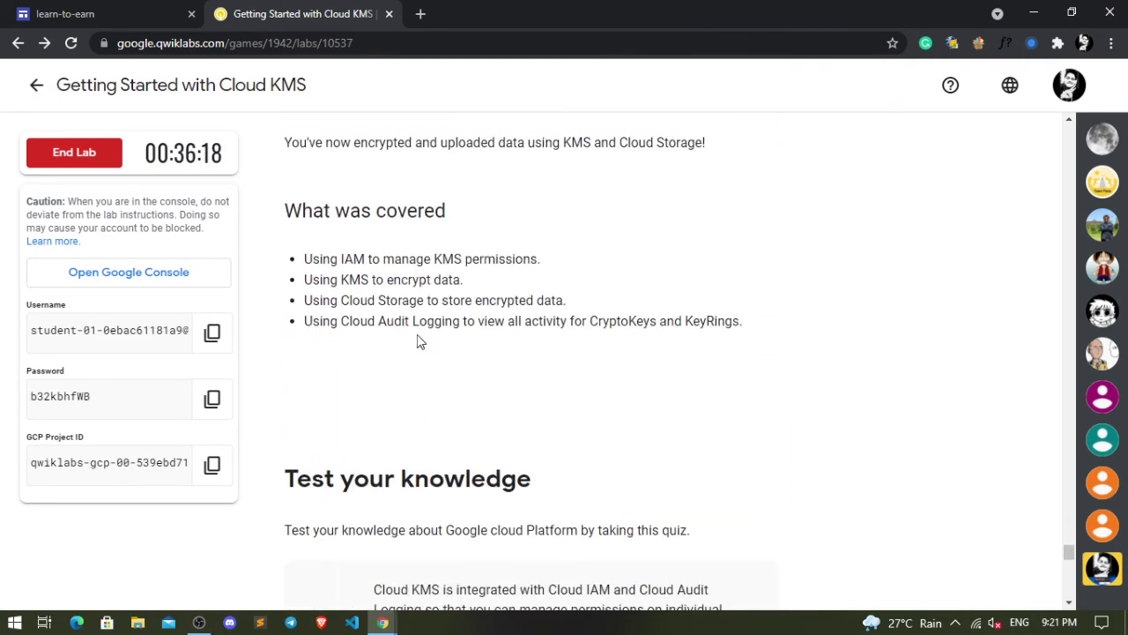
scroll(419, 342, down, 3)
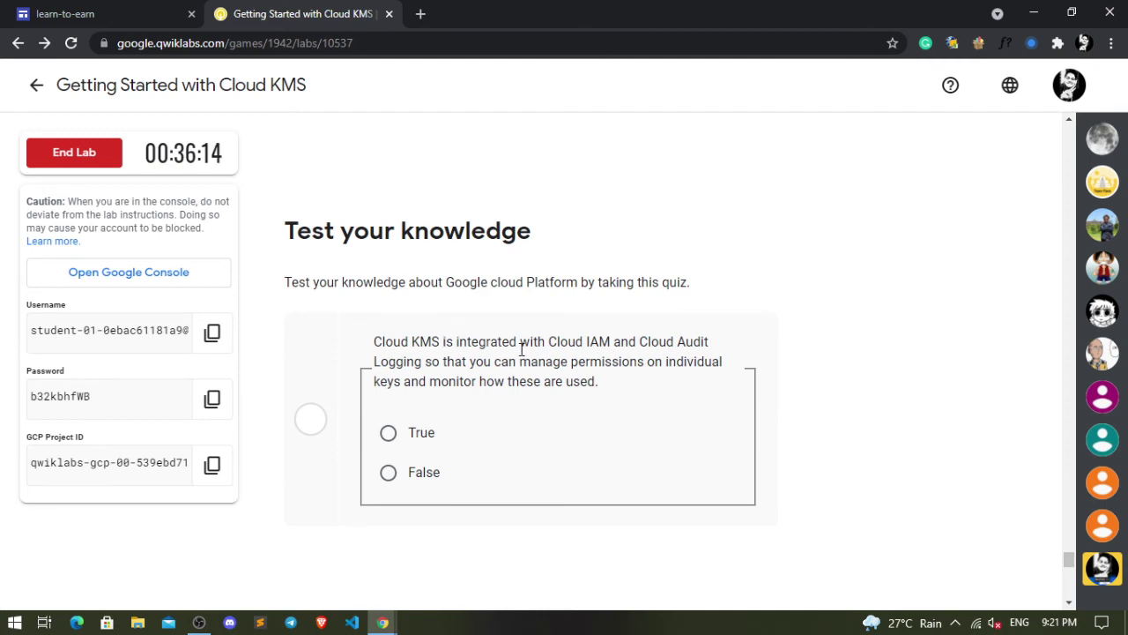
drag(527, 343, 716, 348)
click(718, 346)
click(404, 435)
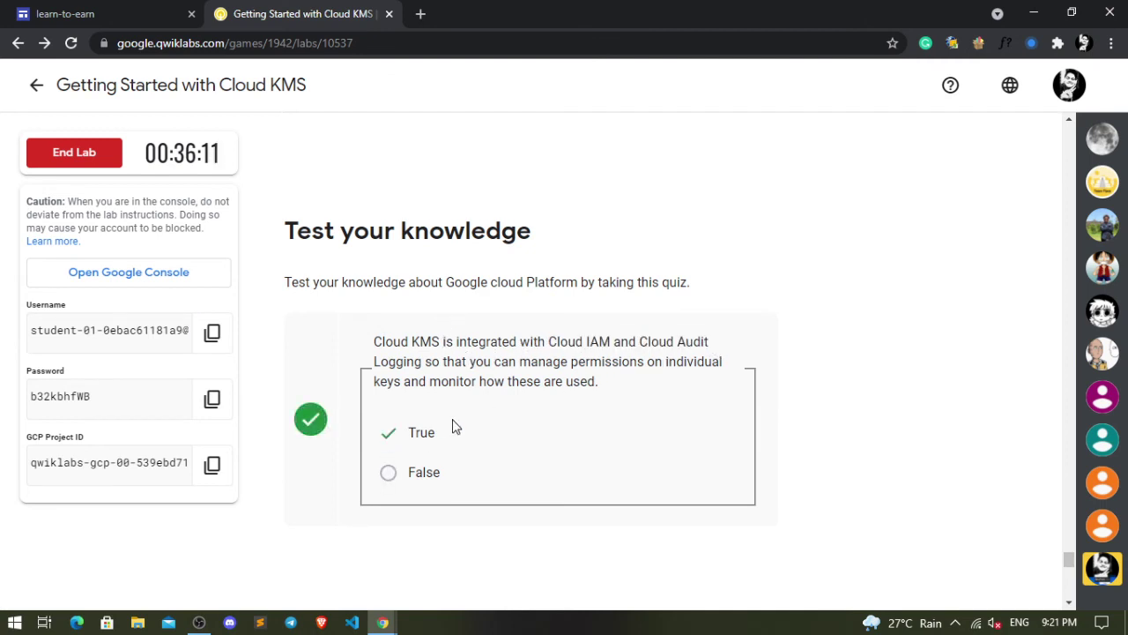
Scroll down to the Congratulations section and click End Lab.
scroll(453, 425, down, 4)
scroll(379, 387, down, 2)
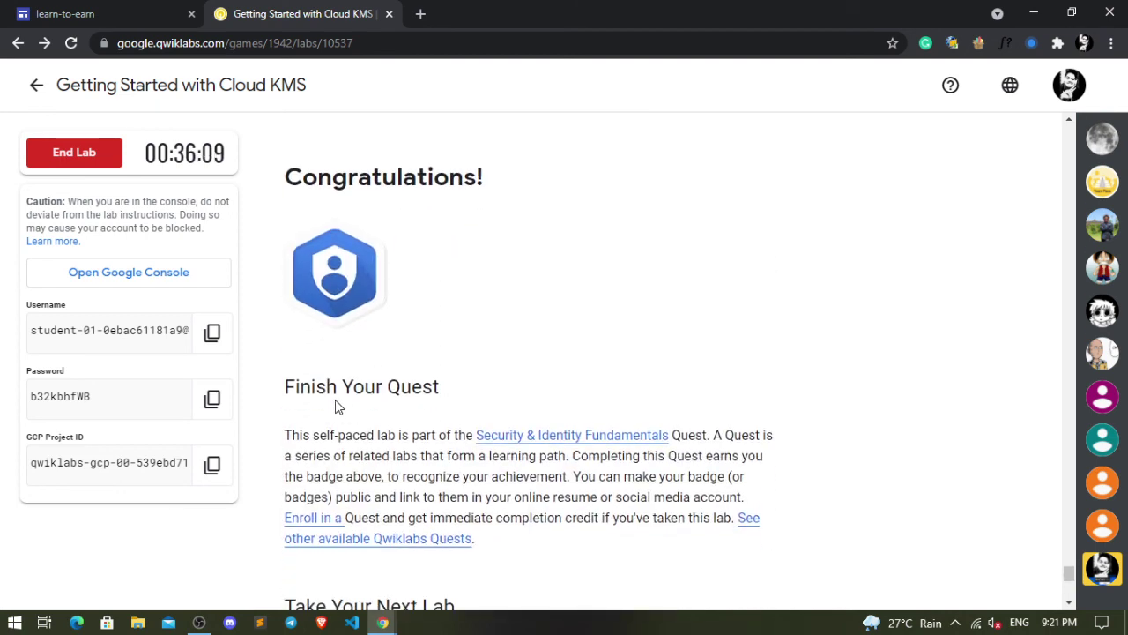
drag(287, 386, 440, 388)
click(478, 385)
drag(277, 181, 550, 185)
click(538, 214)
click(70, 160)
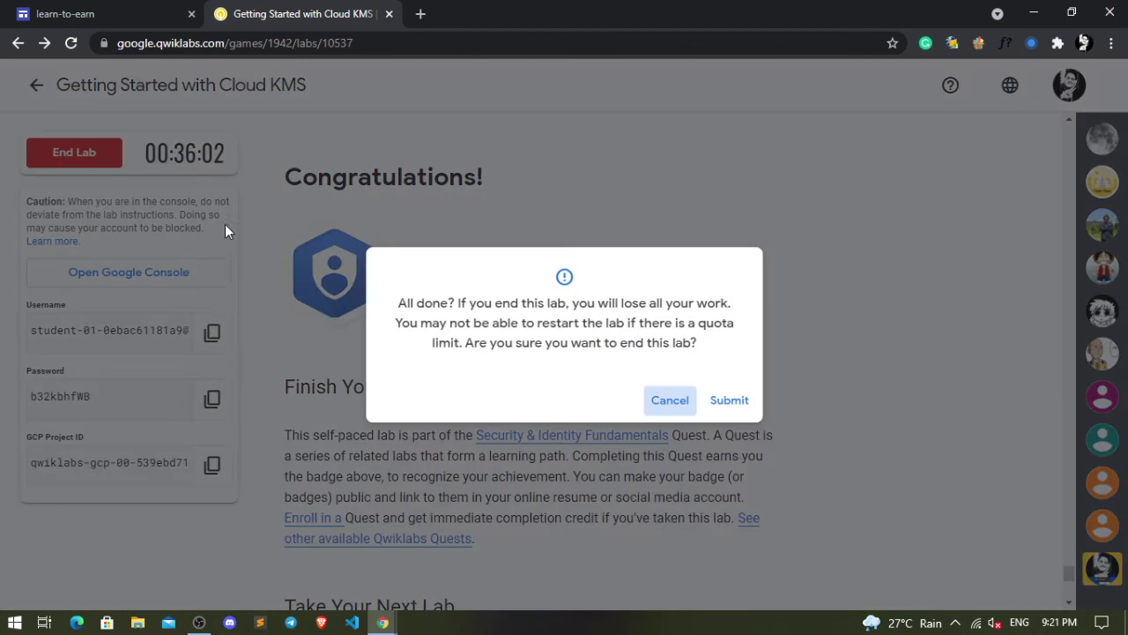
Confirm ending the Qwiklabs lab and submit a 5-star rating.
click(728, 402)
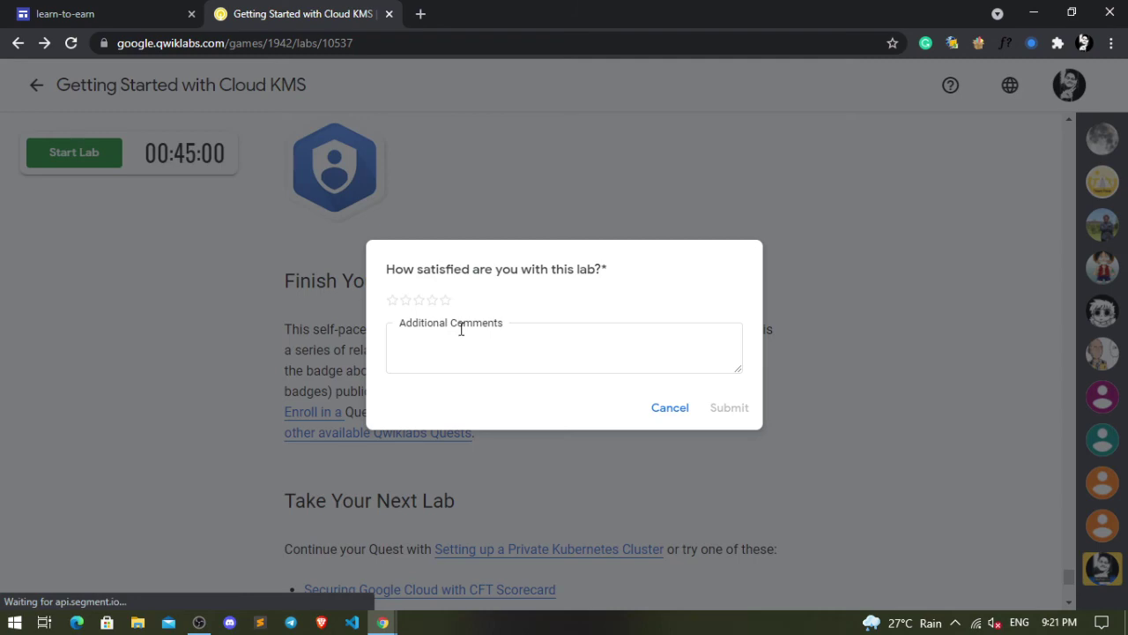
click(445, 299)
click(744, 408)
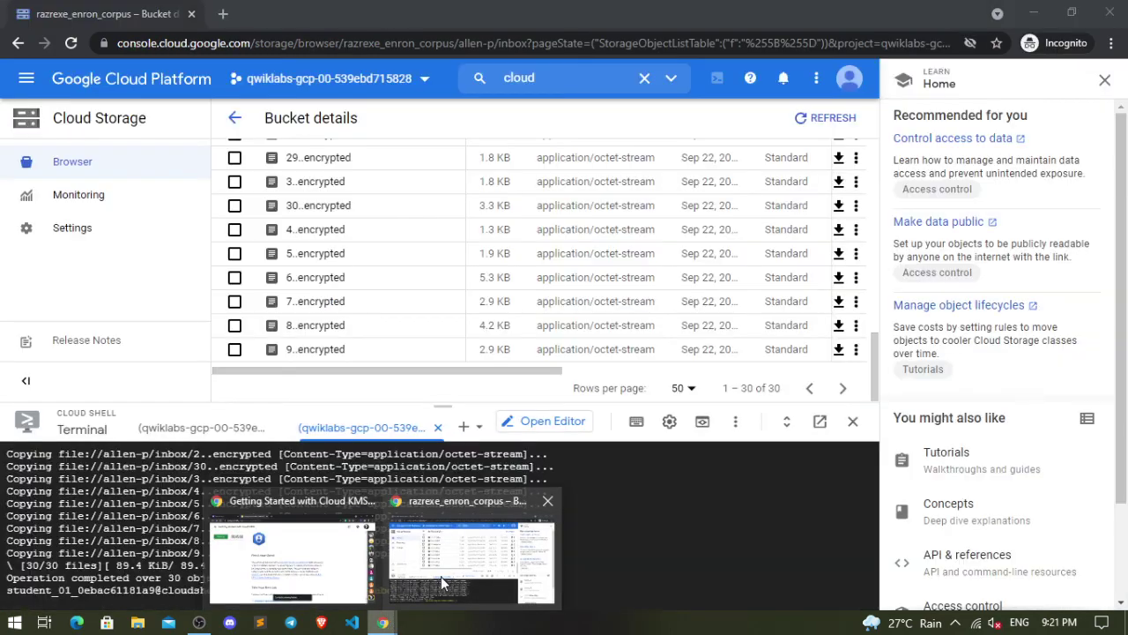
Close the incognito Cloud Console window, choosing Leave at the prompt.
mouse_move(383, 623)
click(440, 576)
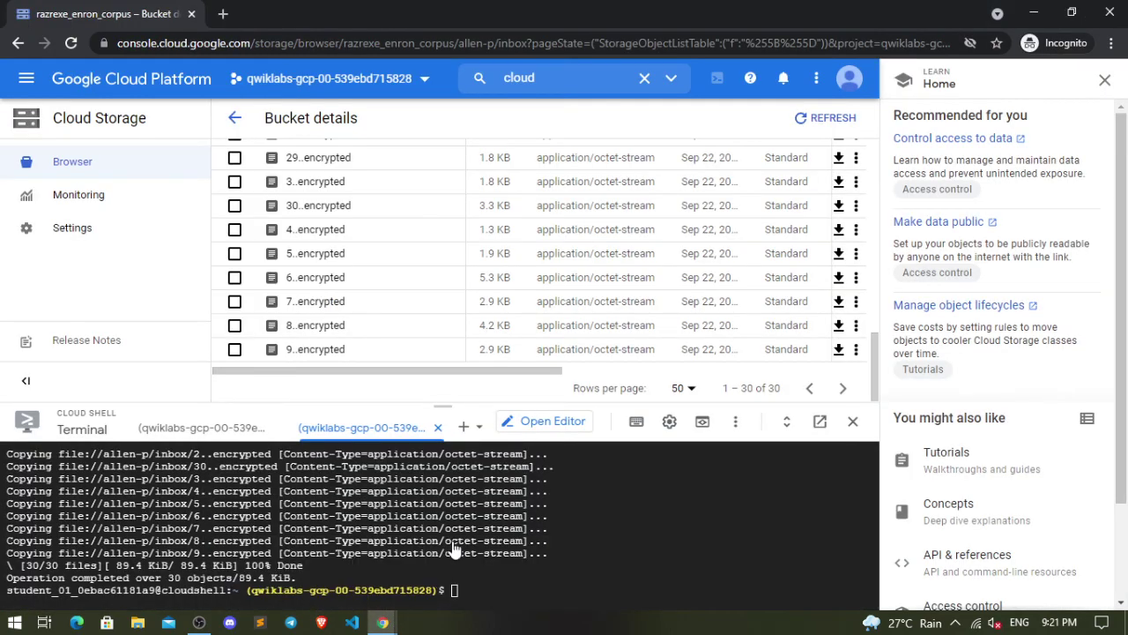
click(1109, 12)
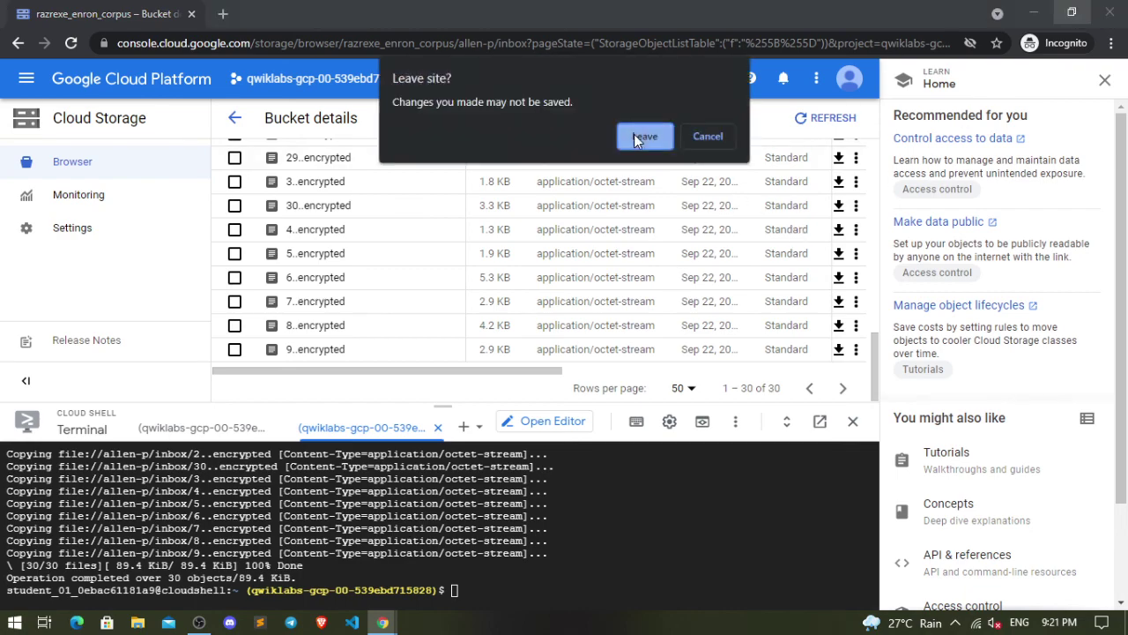
click(636, 137)
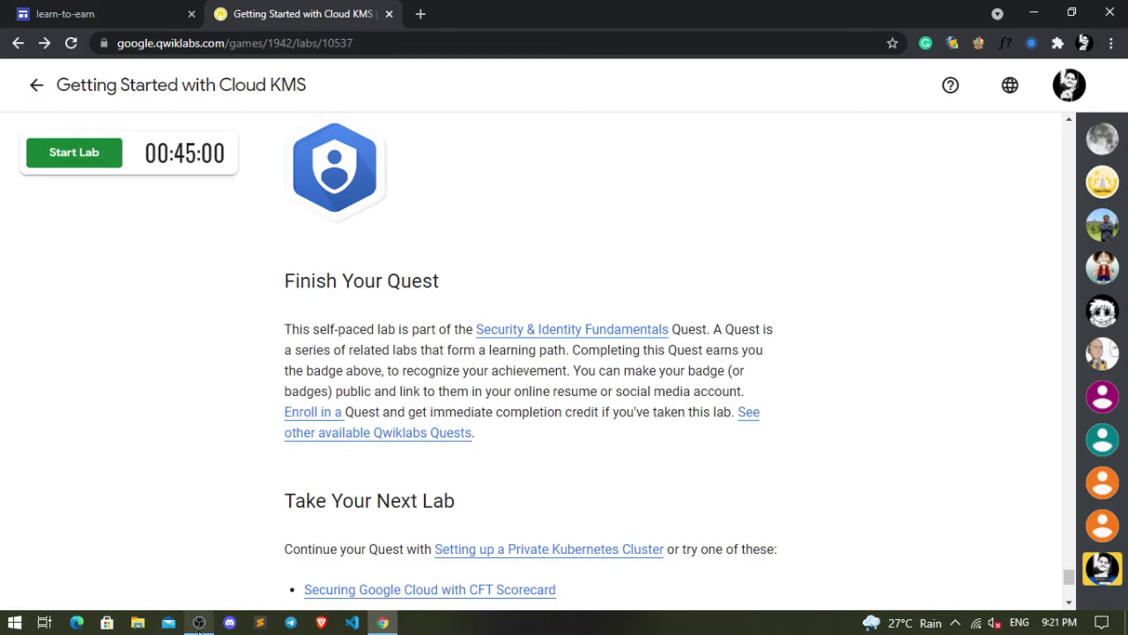